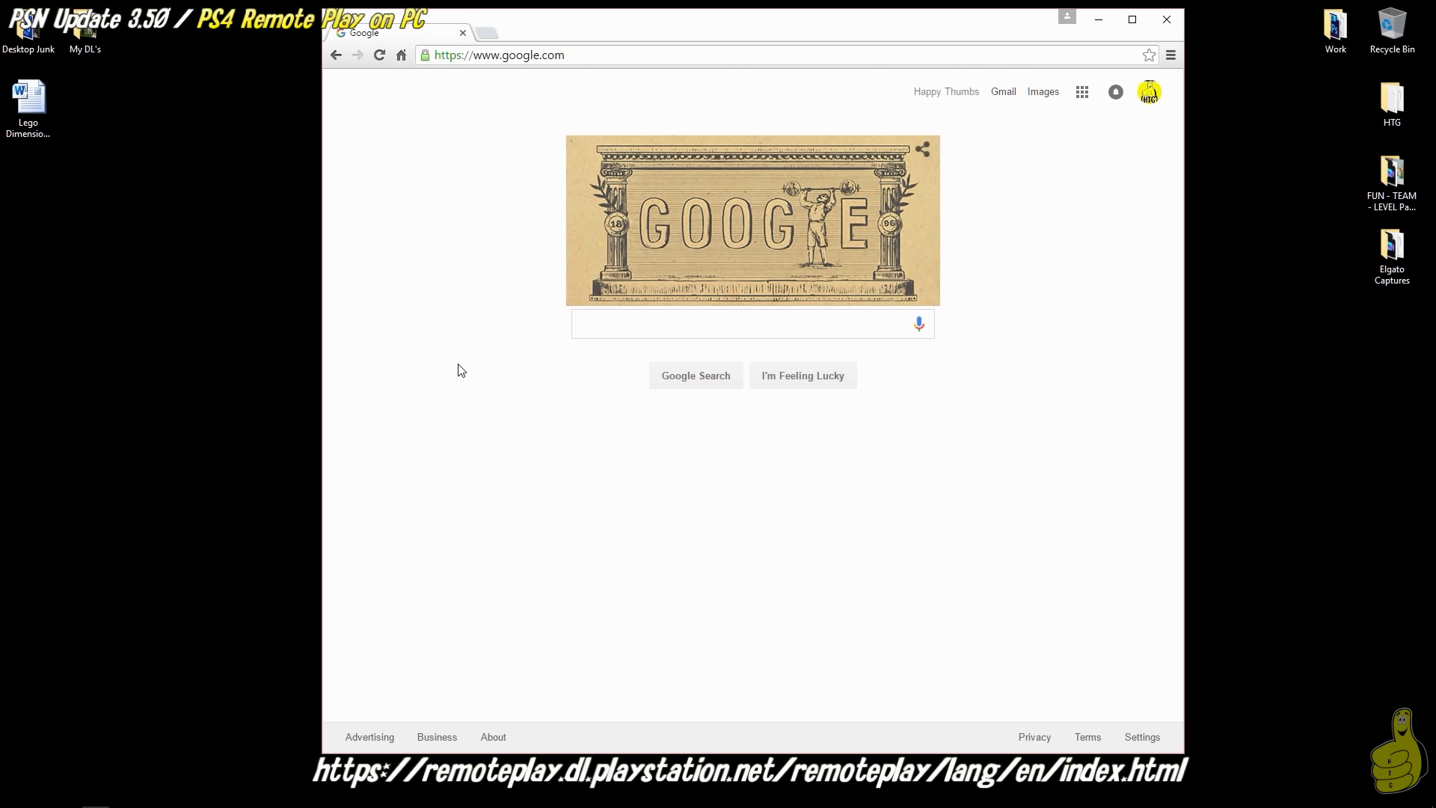
# - Search Google for "remote play software for pc"
pyautogui.click(612, 325)
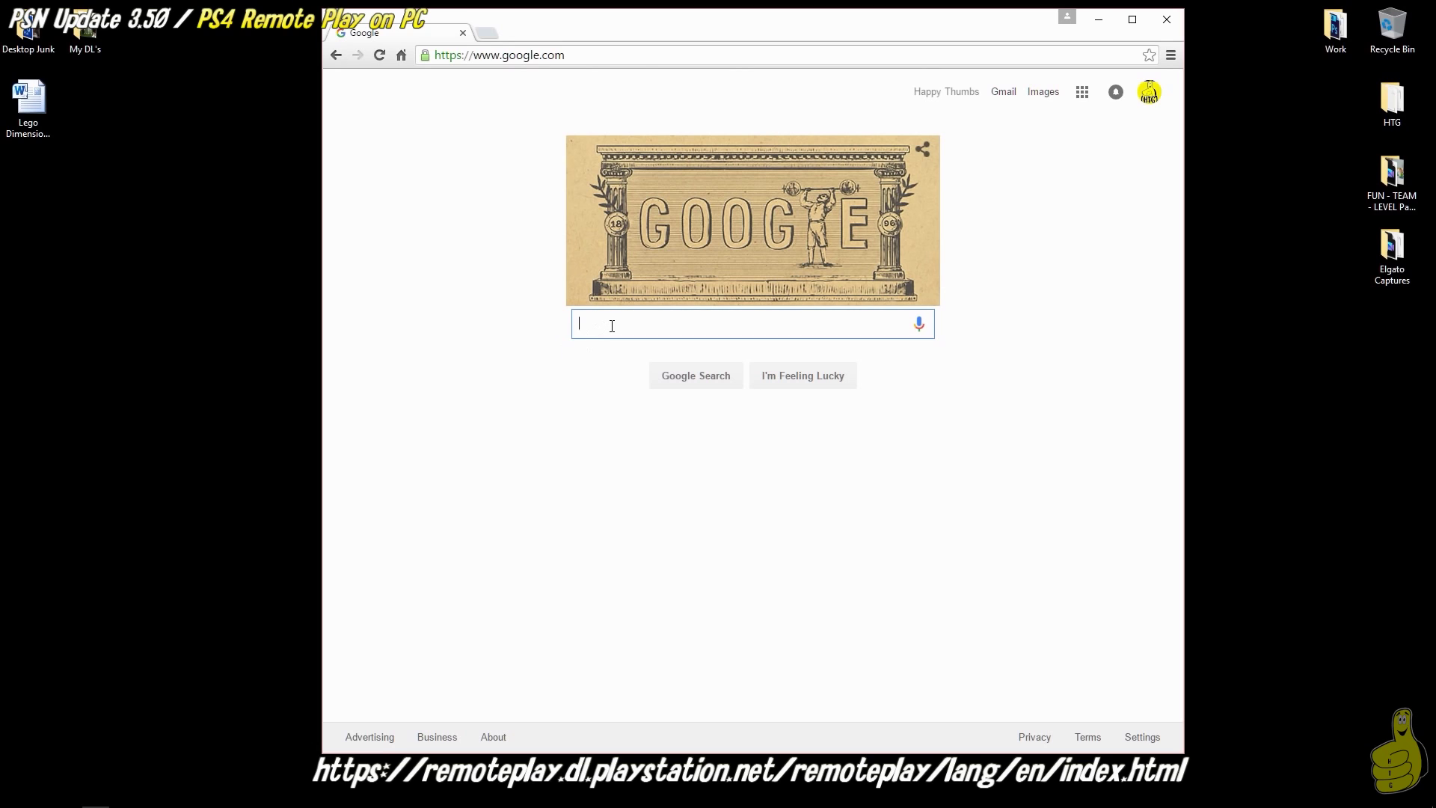
pyautogui.write('remote p')
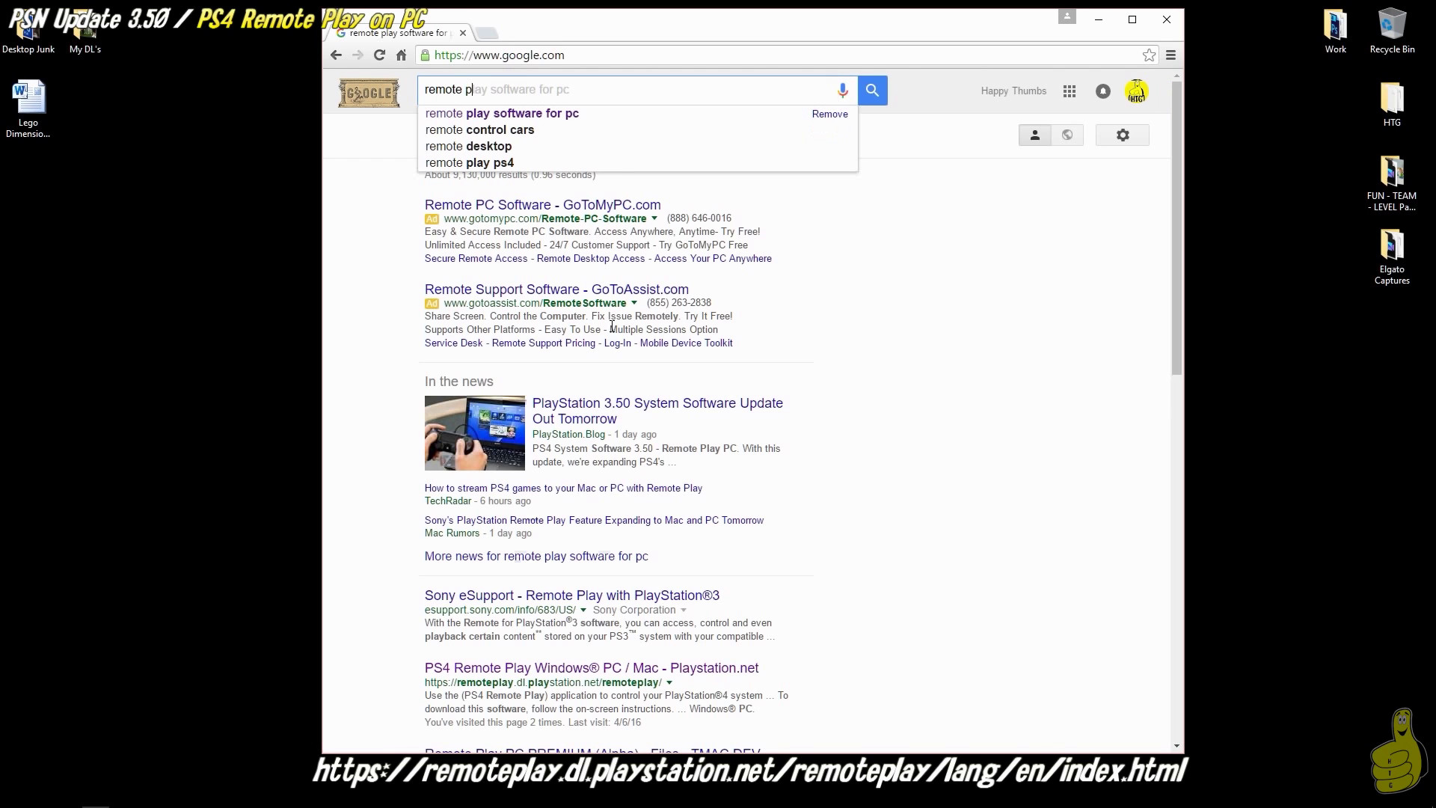
pyautogui.write('l')
pyautogui.press('Down')
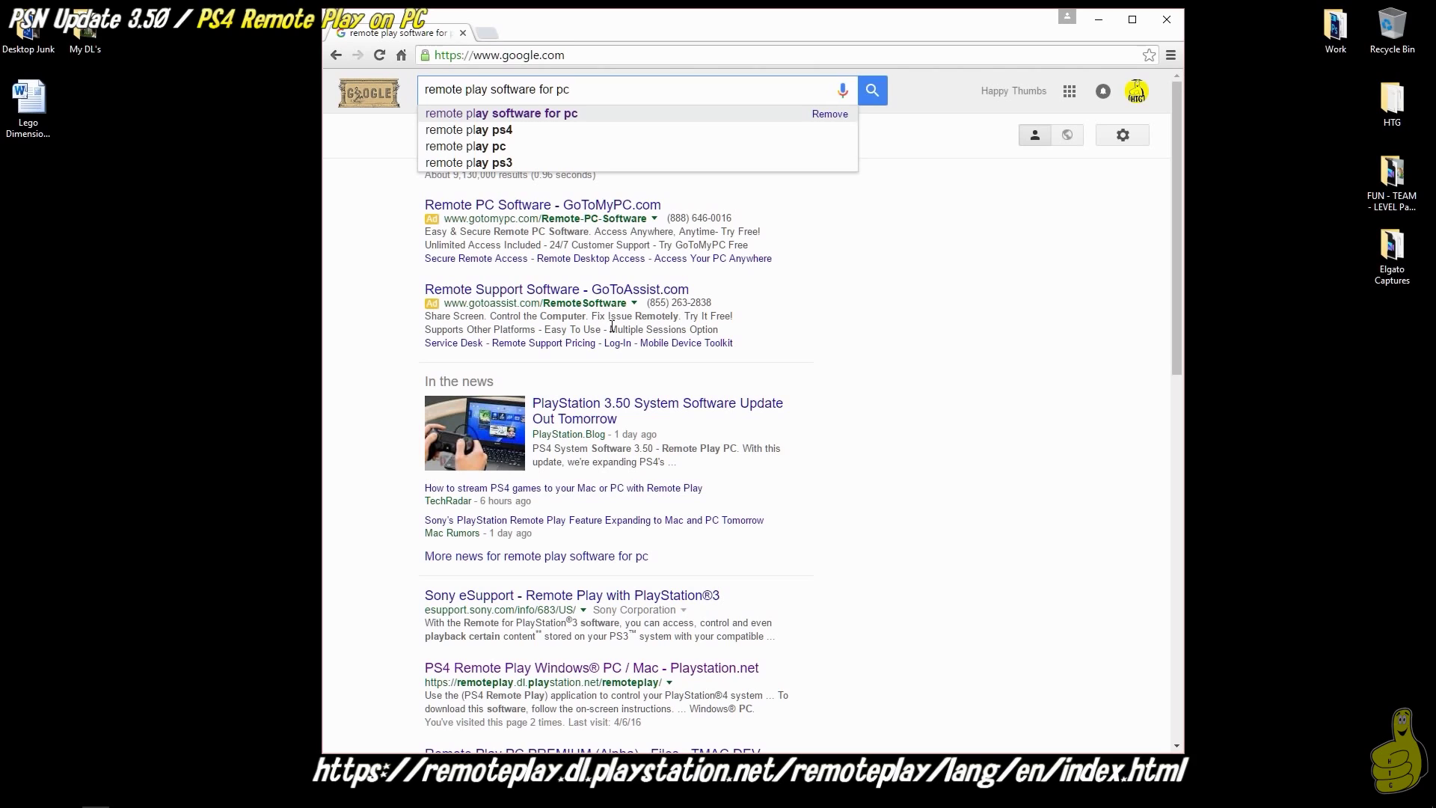
pyautogui.press('Return')
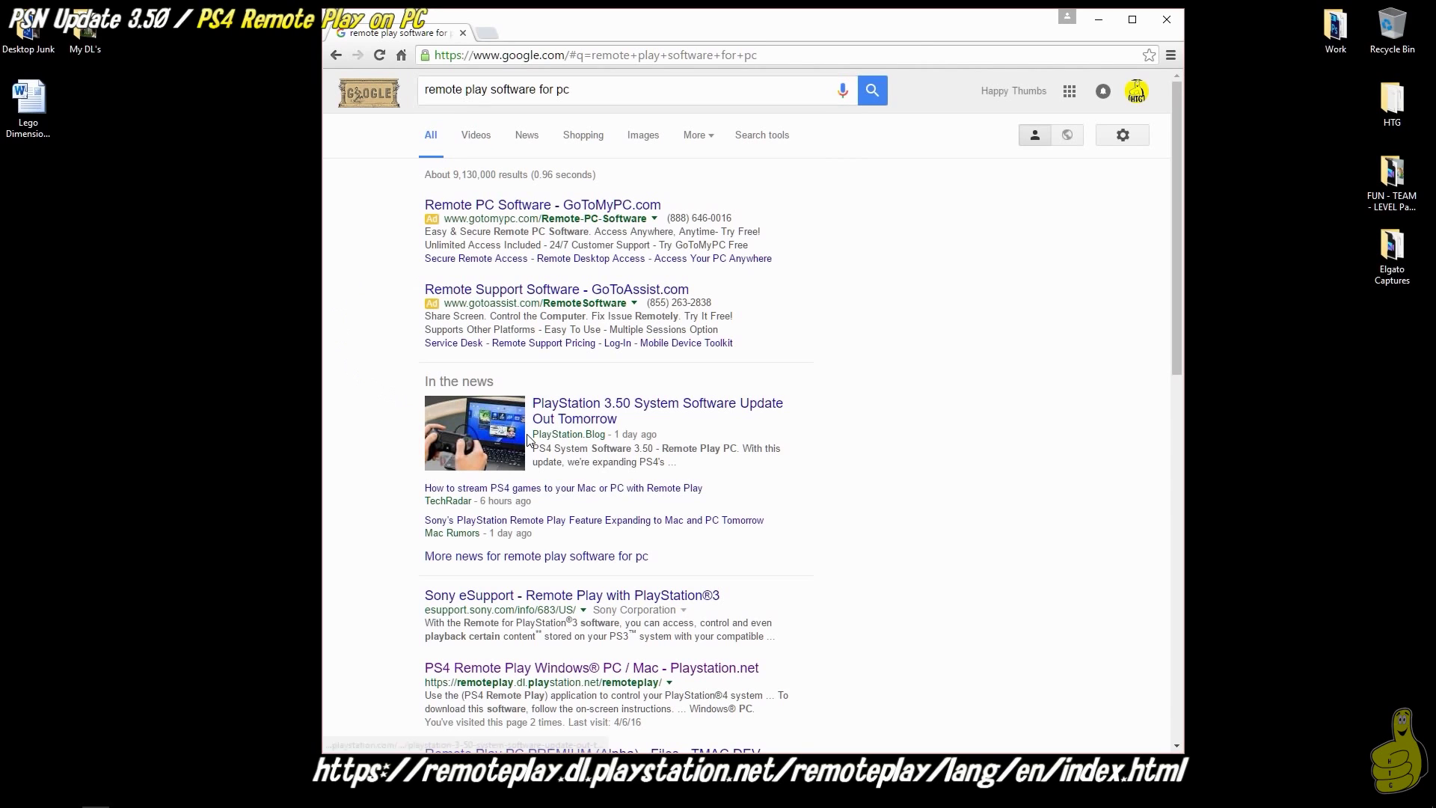
# - Open the PS4 Remote Play Windows PC / Mac page on Playstation.net from the search results
pyautogui.scroll(-3, 538, 448)
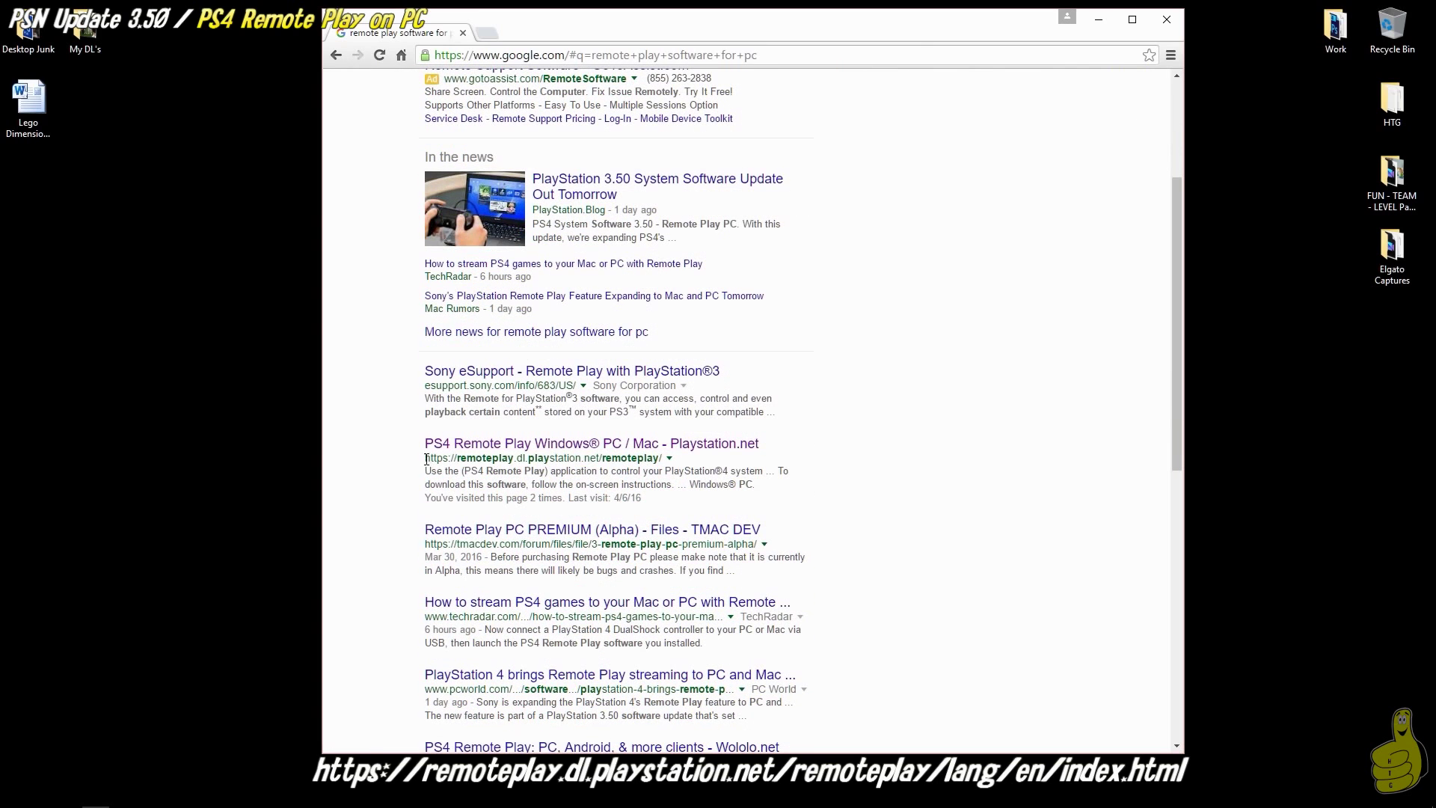
pyautogui.moveTo(426, 458); pyautogui.dragTo(666, 460)
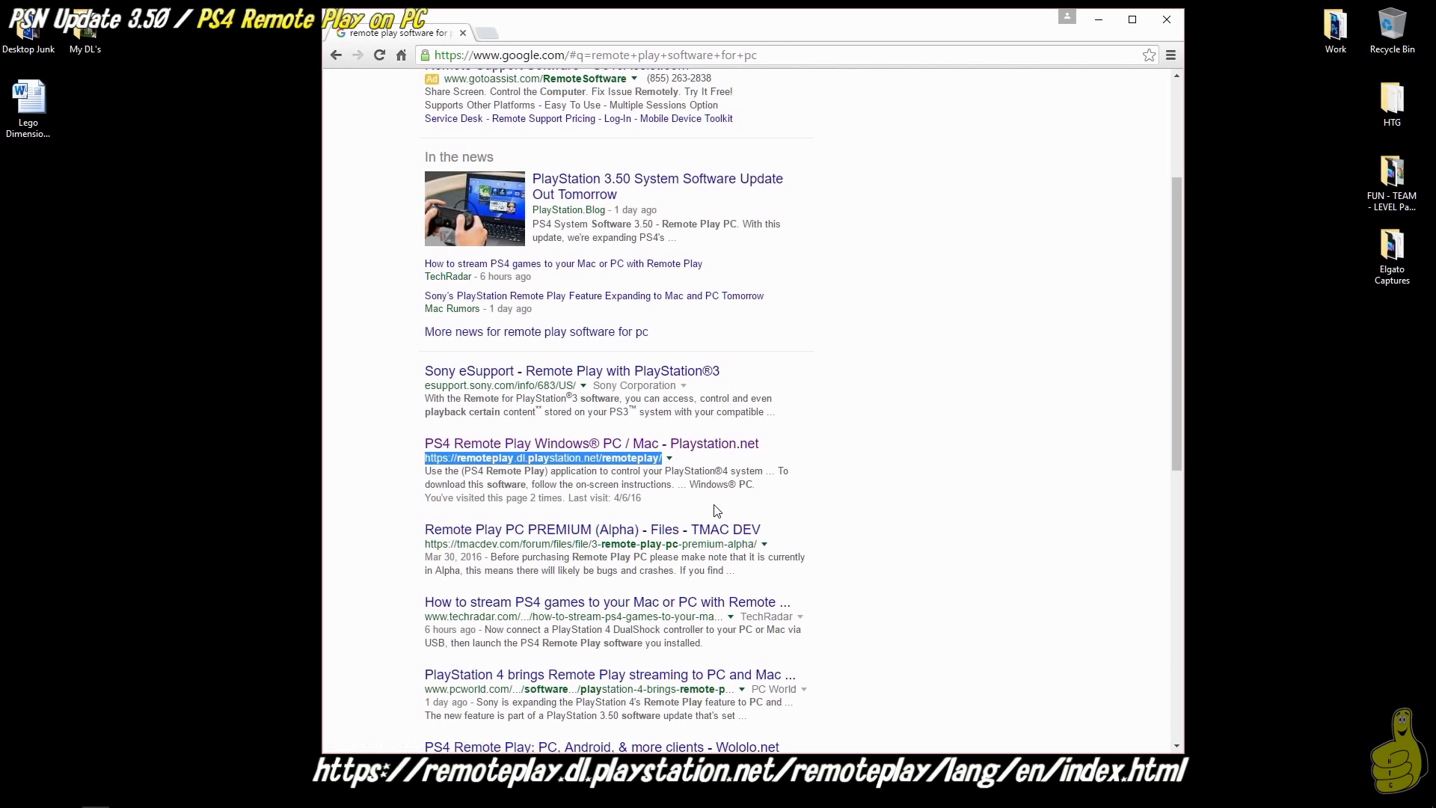
pyautogui.click(577, 445)
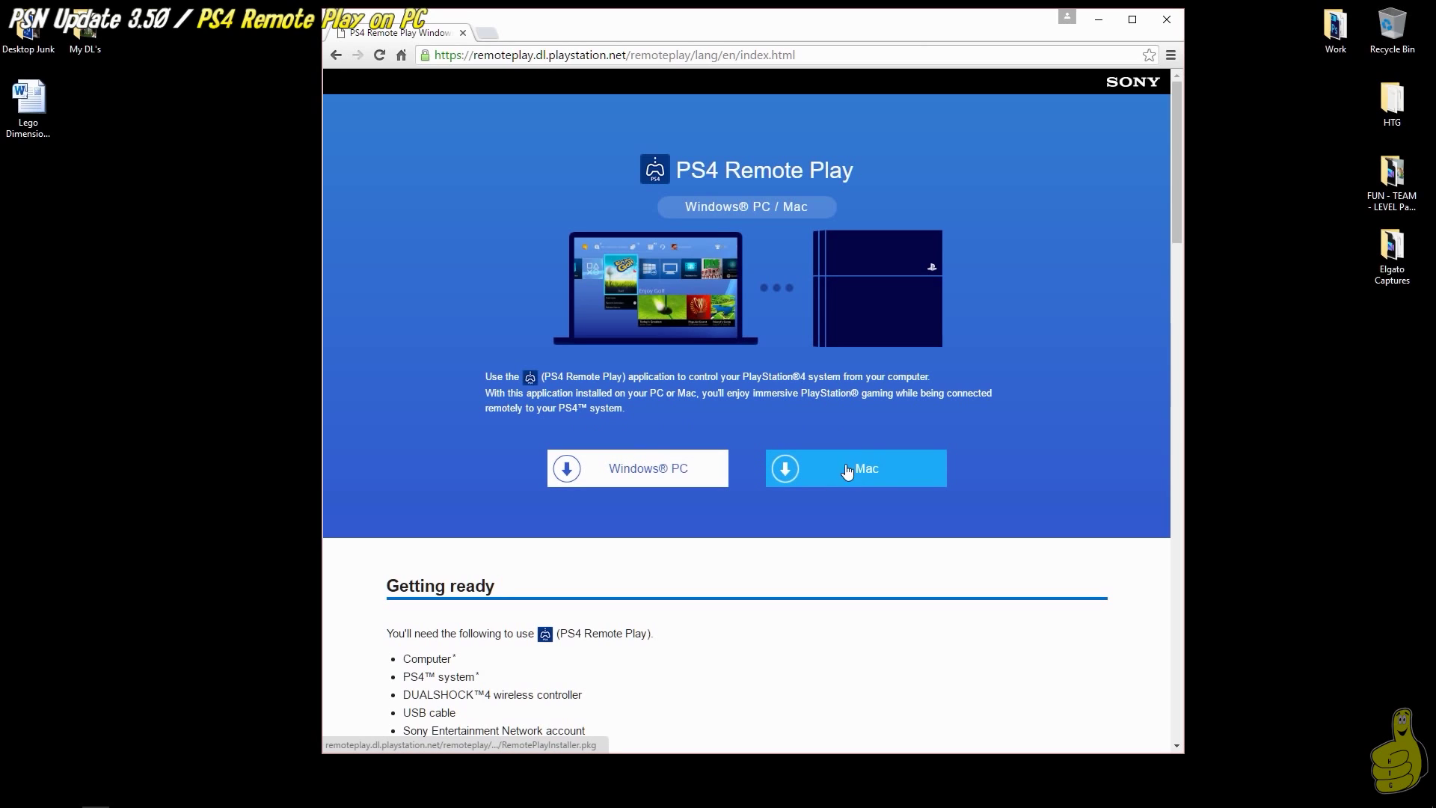
# - Download the Windows PC version of RemotePlayInstaller.exe and place its desktop icon a little below the Word document
pyautogui.click(642, 469)
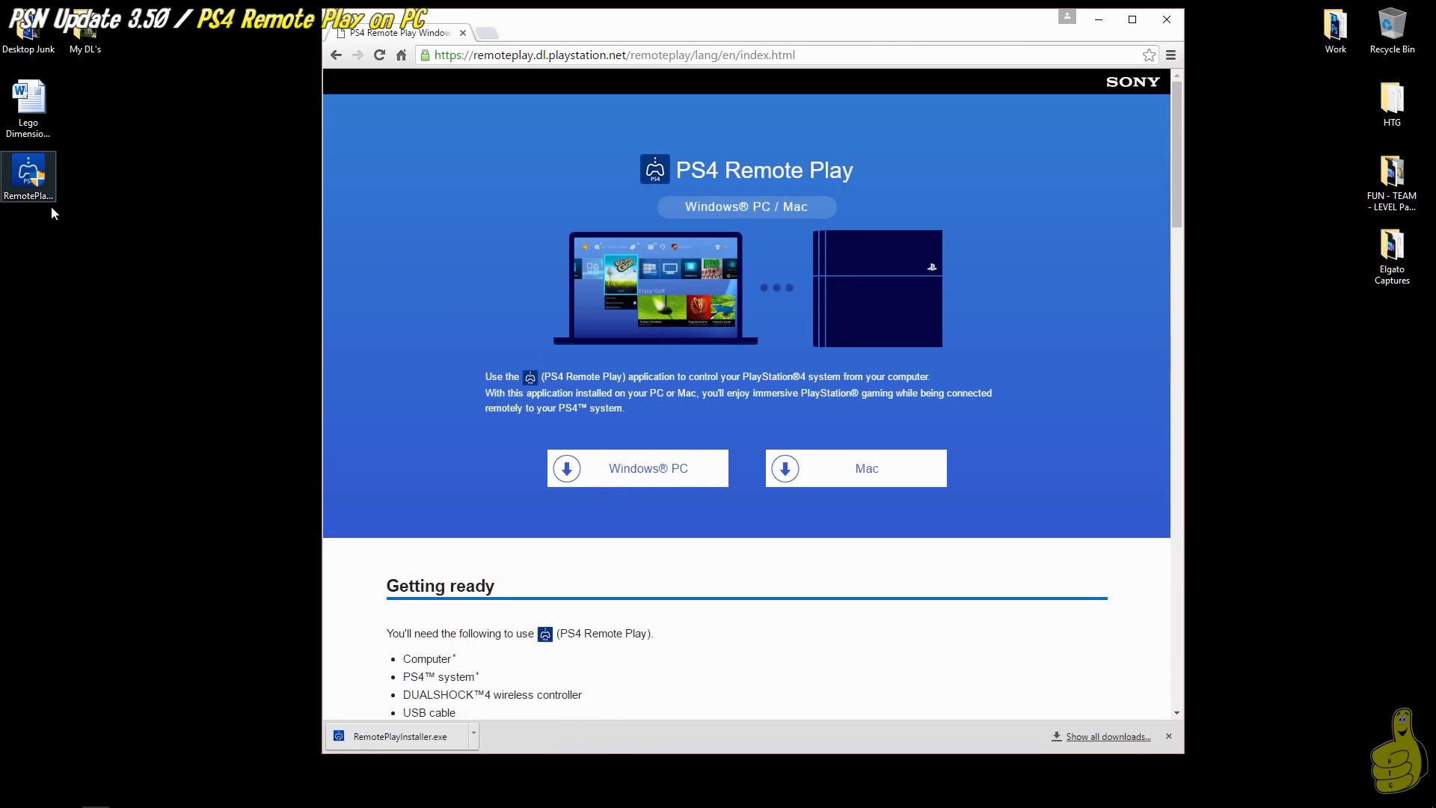
pyautogui.moveTo(27, 198); pyautogui.dragTo(27, 282)
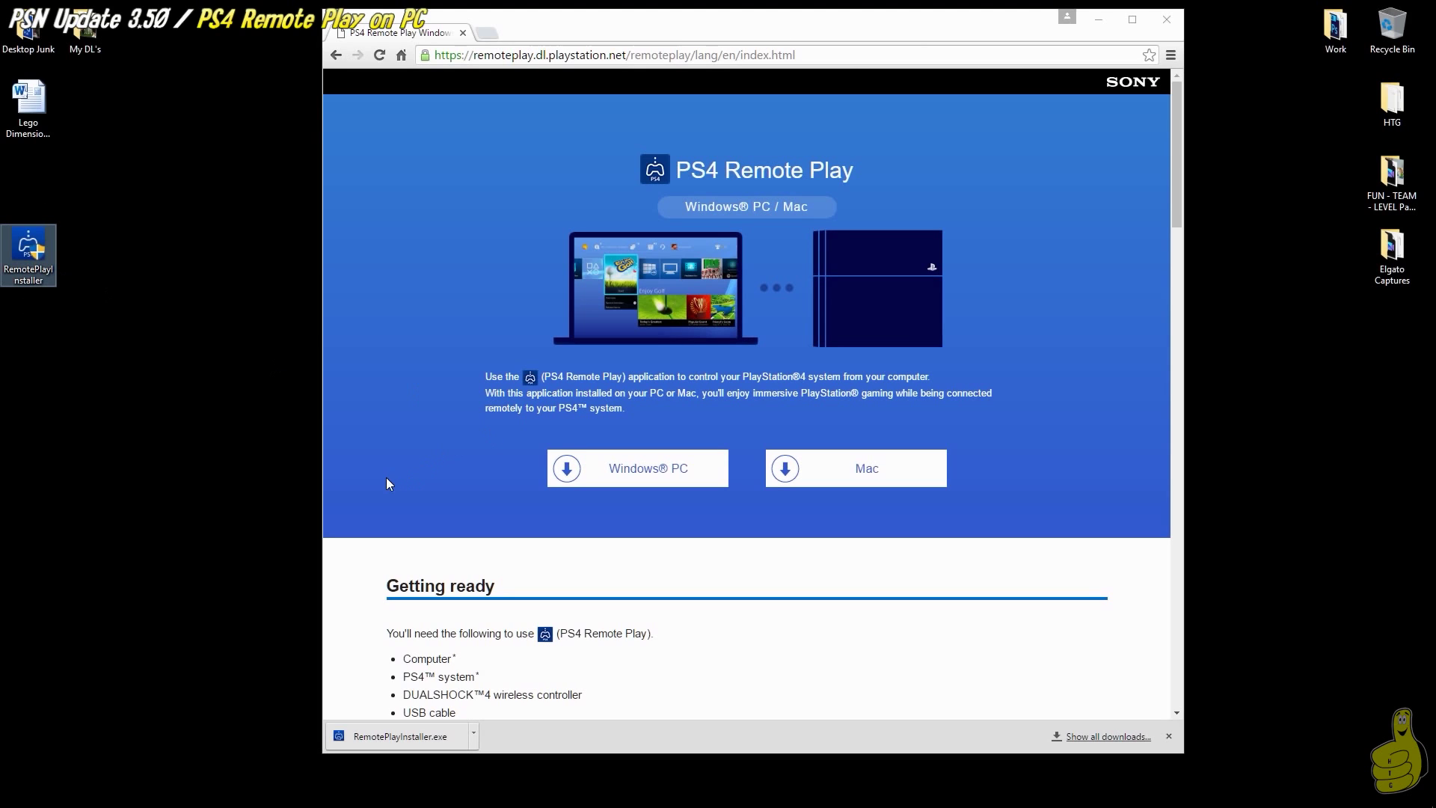
pyautogui.click(1169, 735)
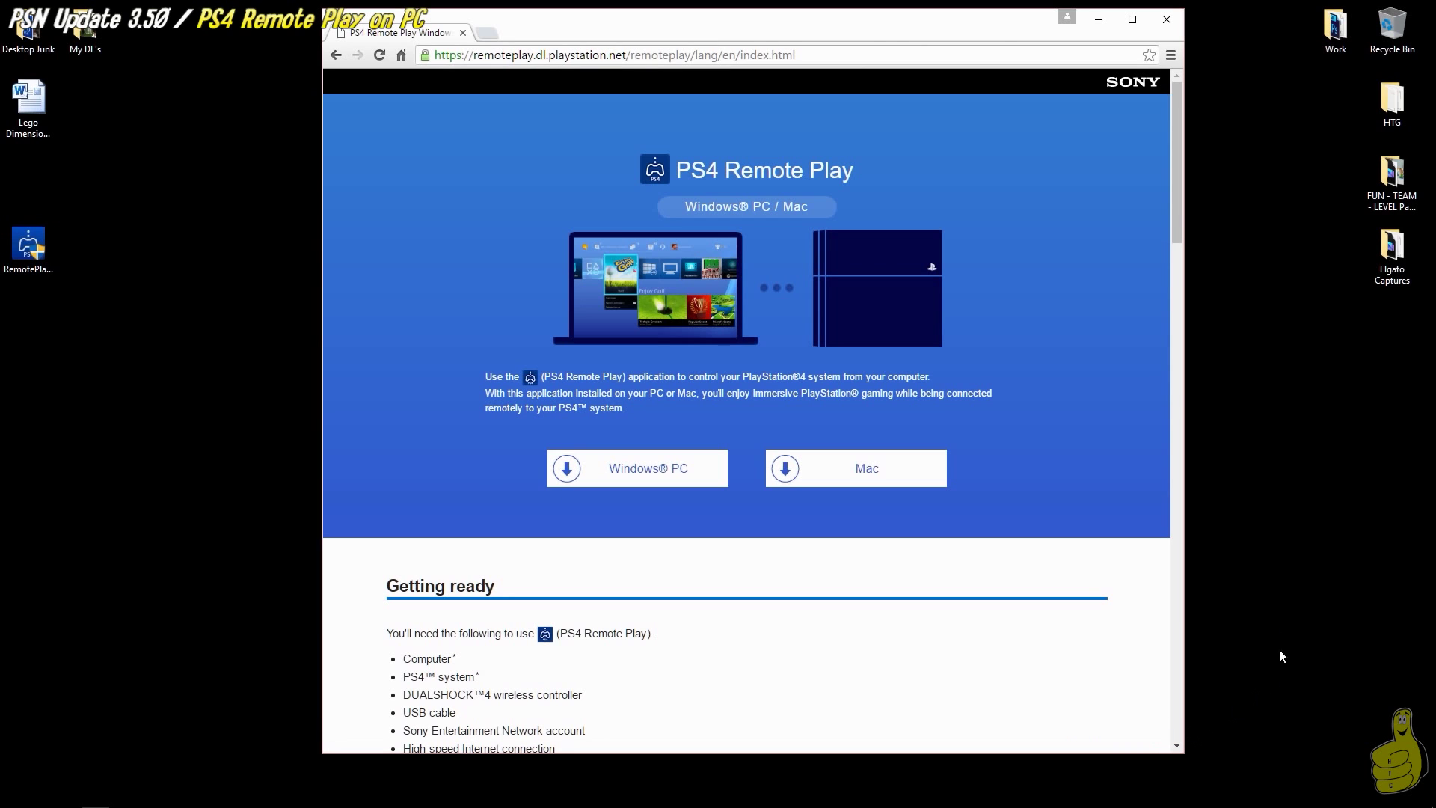
# - Read the Getting ready requirements and the Installing the application instructions, including the note about additional software
pyautogui.scroll(-1, 680, 530)
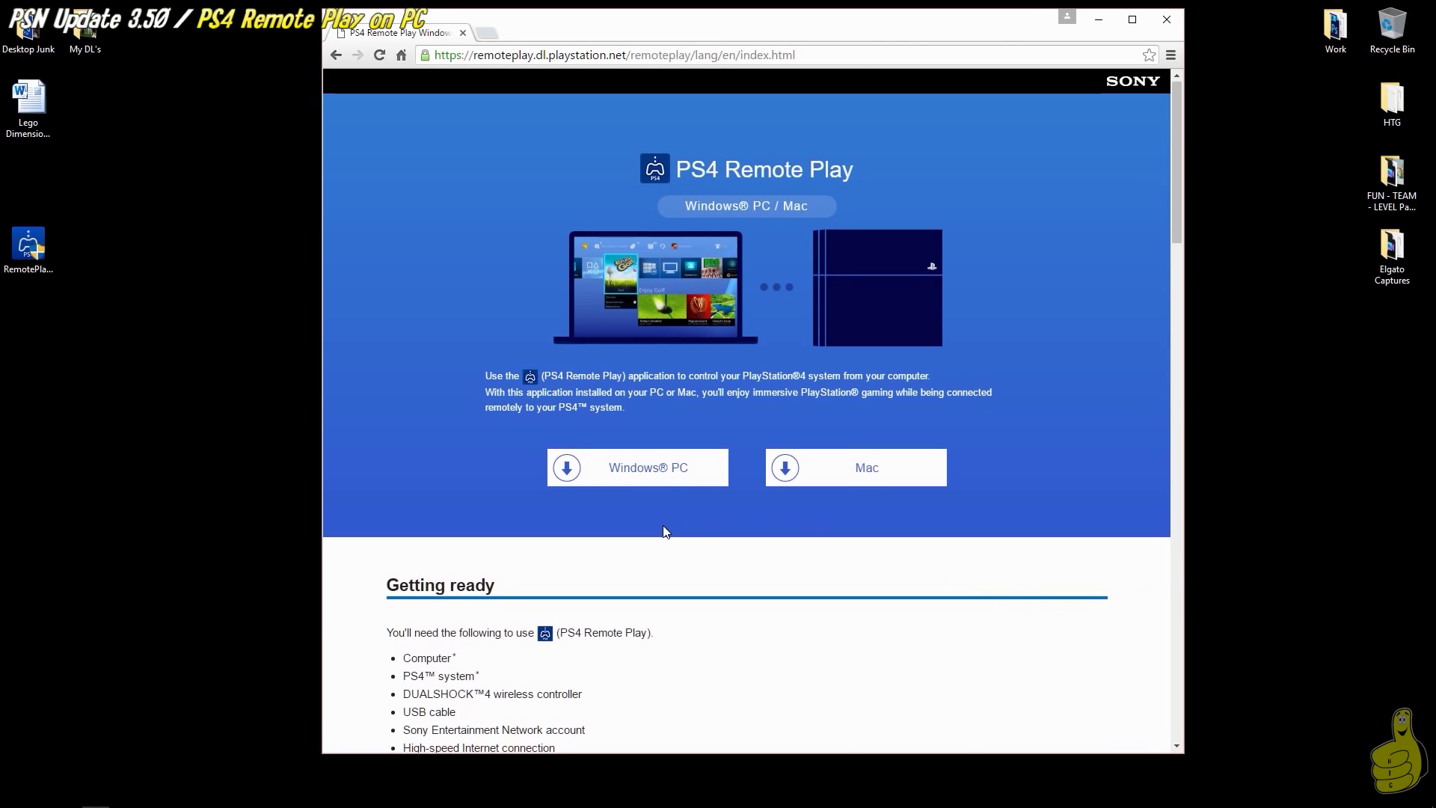
pyautogui.scroll(-4, 684, 529)
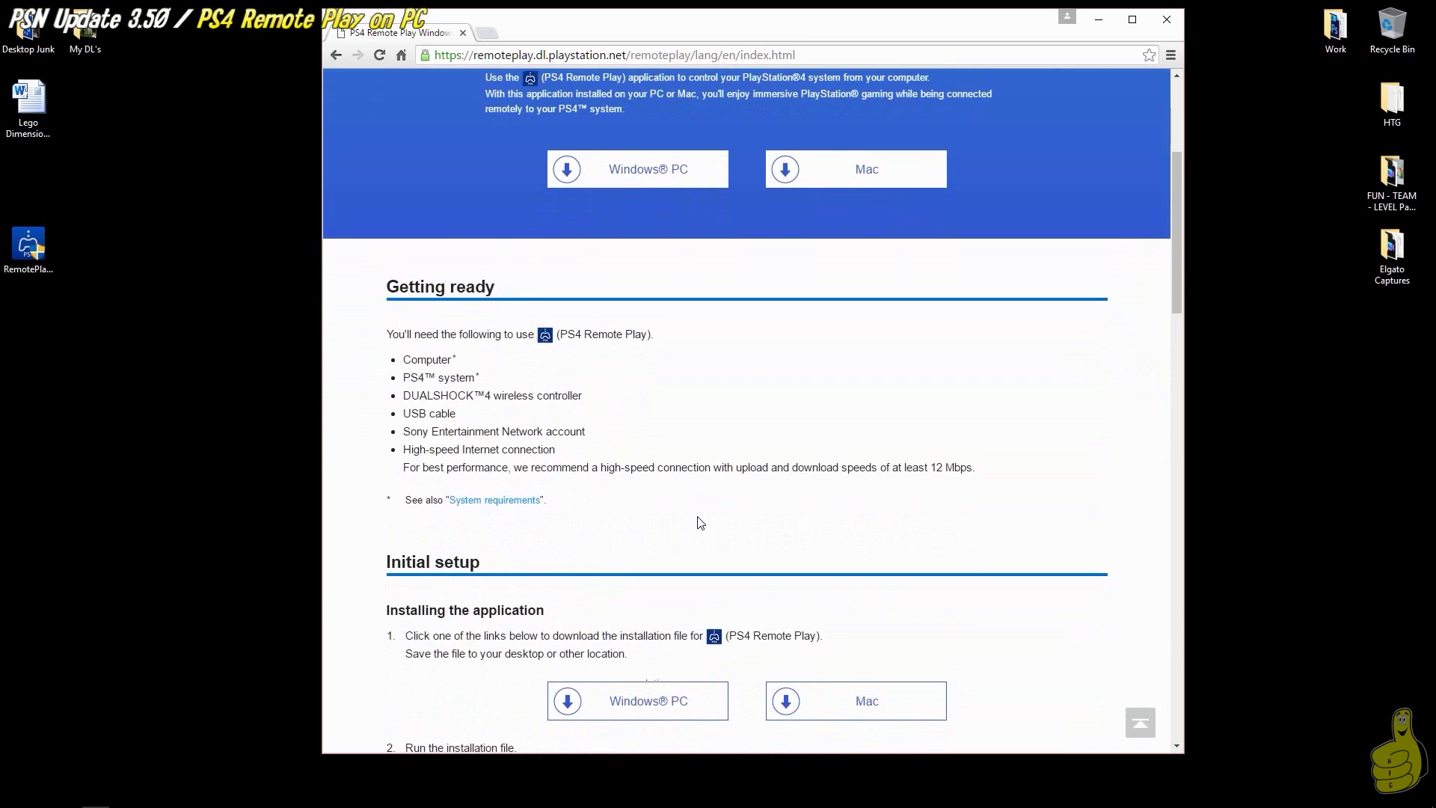
pyautogui.scroll(-1, 700, 523)
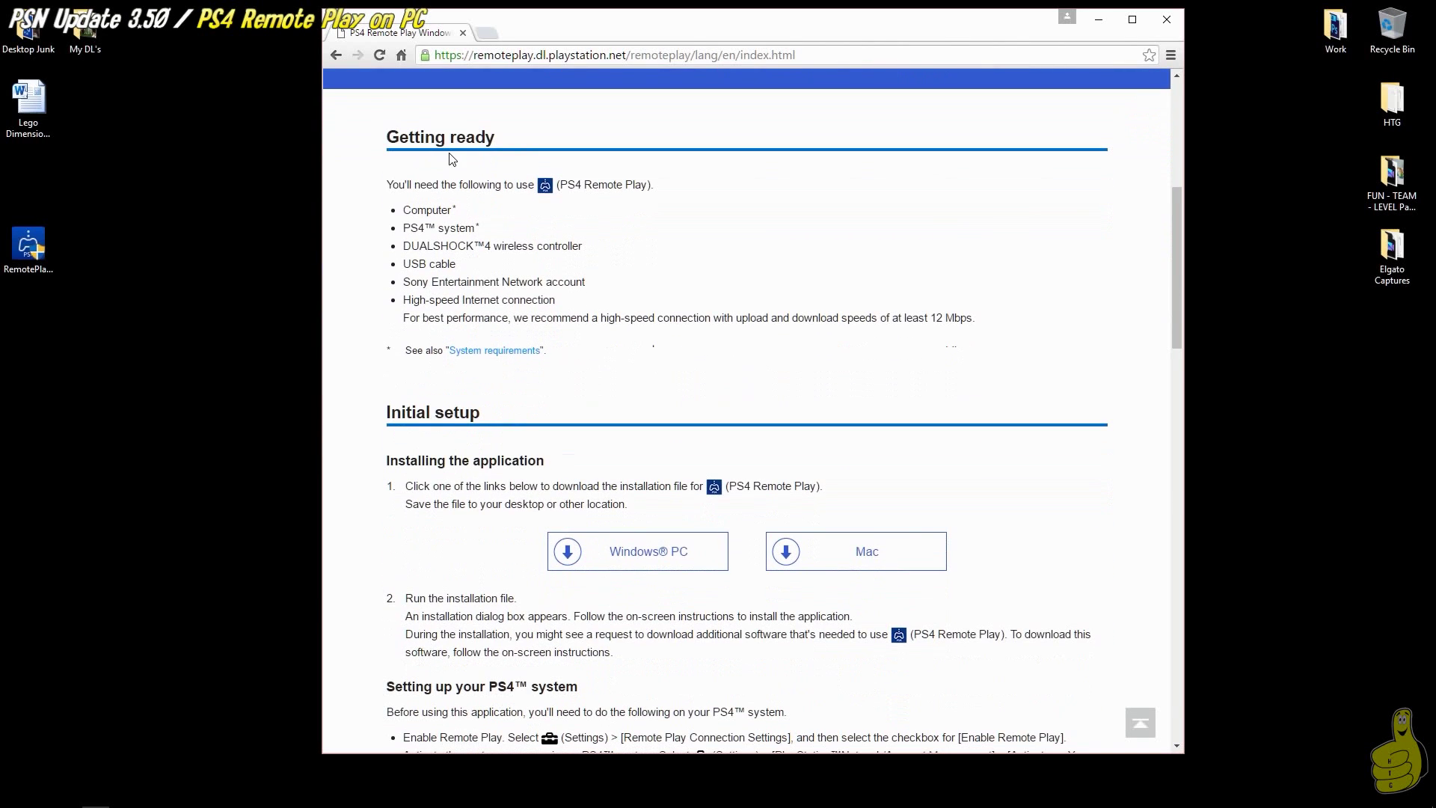
pyautogui.scroll(-4, 516, 380)
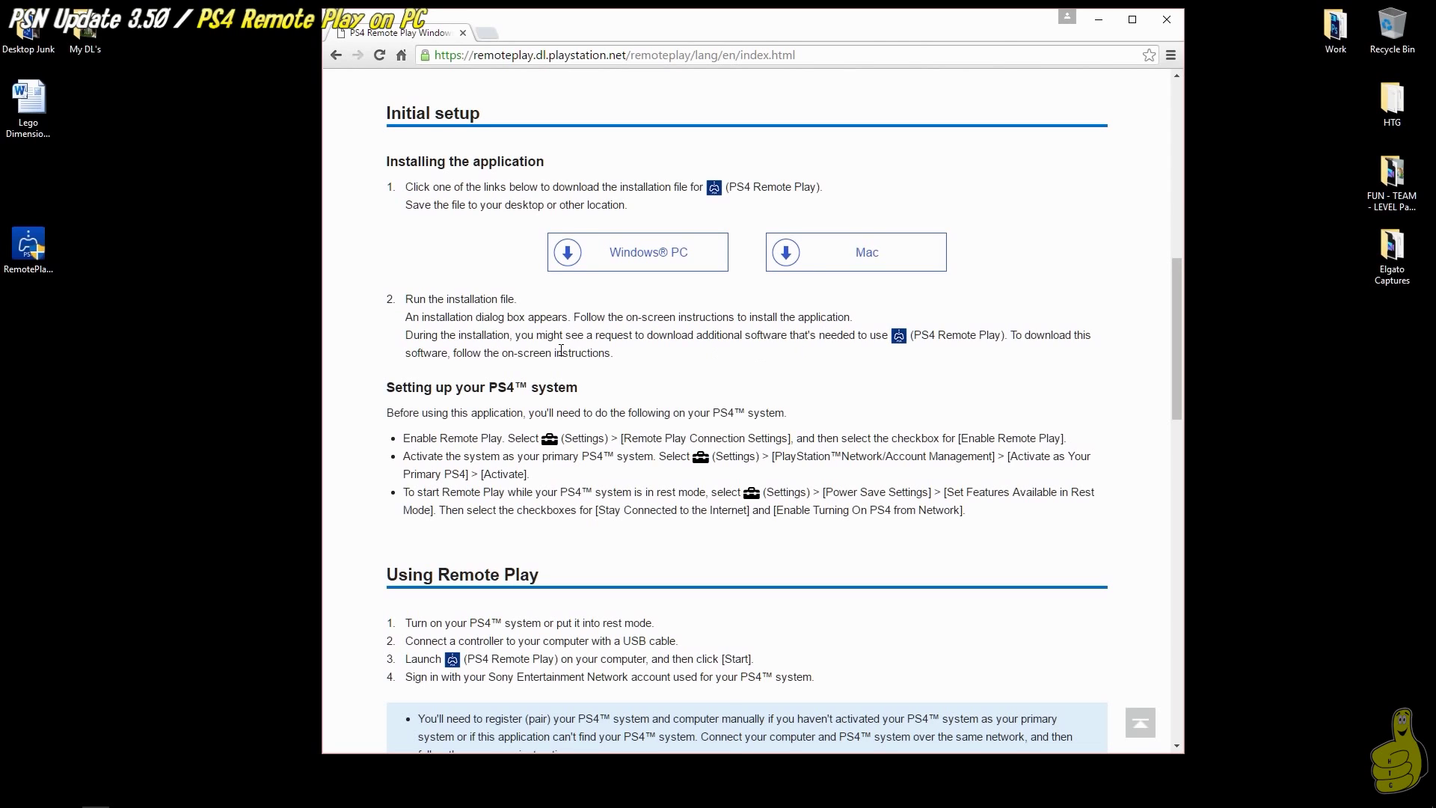
pyautogui.moveTo(518, 333); pyautogui.dragTo(890, 327)
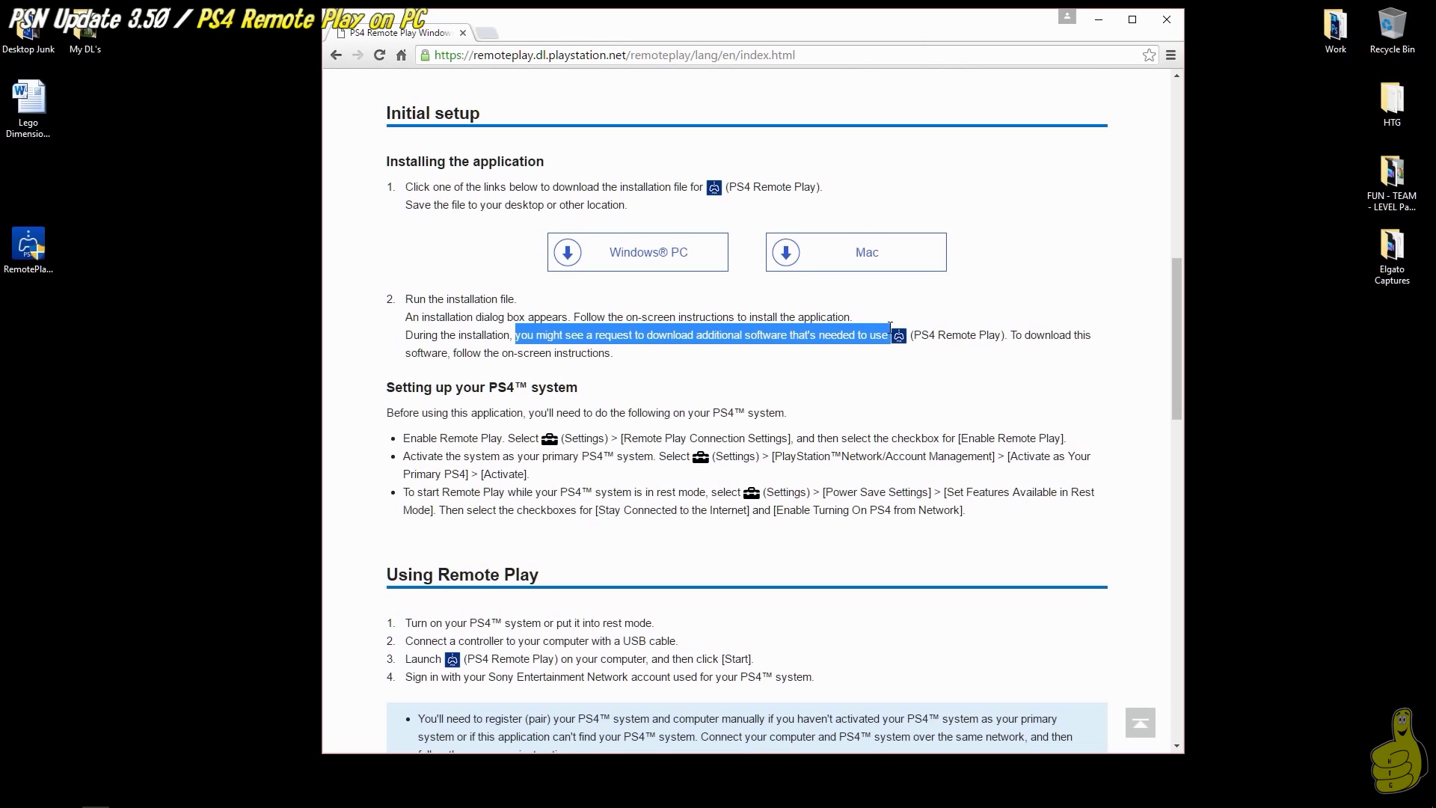
pyautogui.click(756, 374)
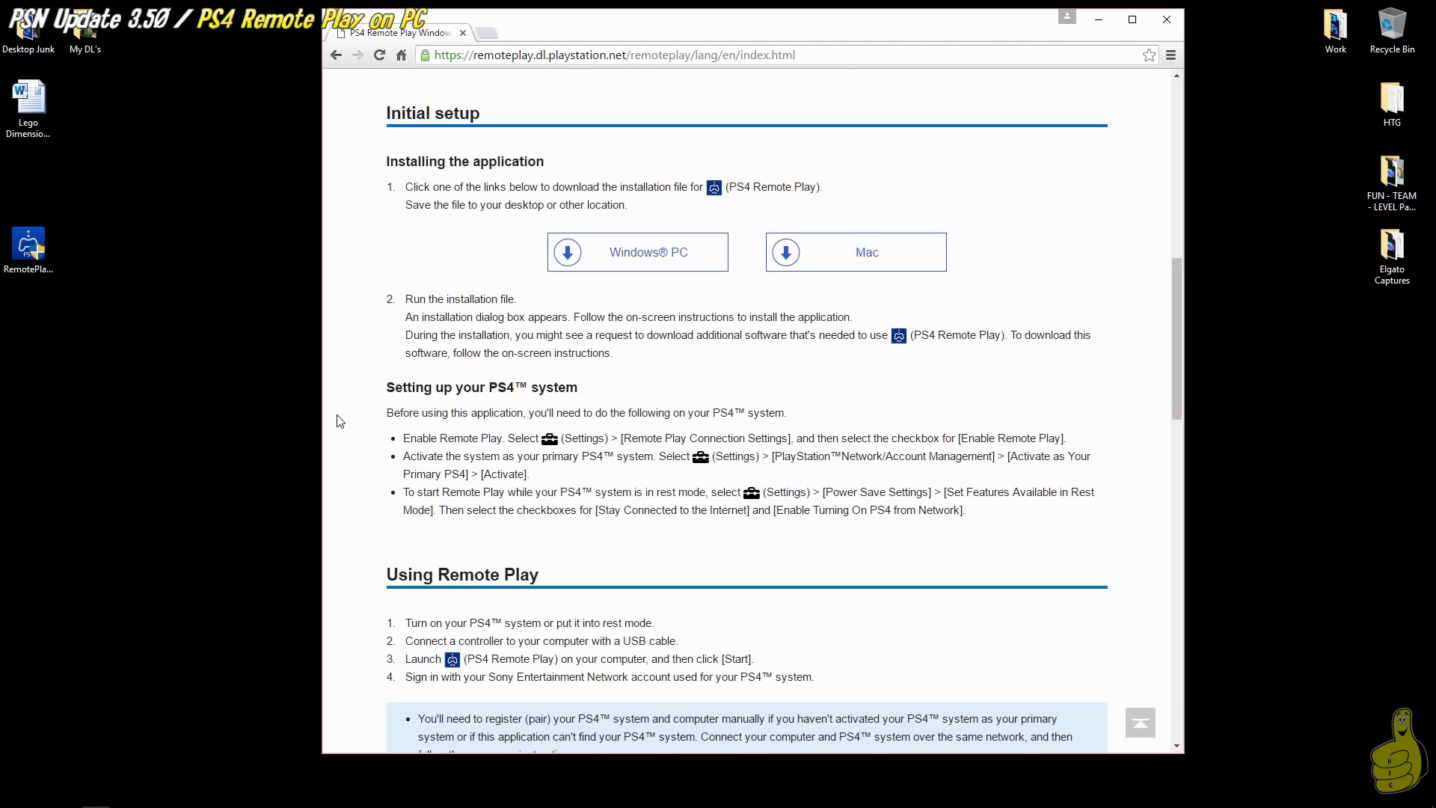
# - Review the PS4 system setup instructions for enabling Remote Play and activating the console as the primary PS4
pyautogui.scroll(-1, 368, 422)
pyautogui.scroll(-3, 368, 423)
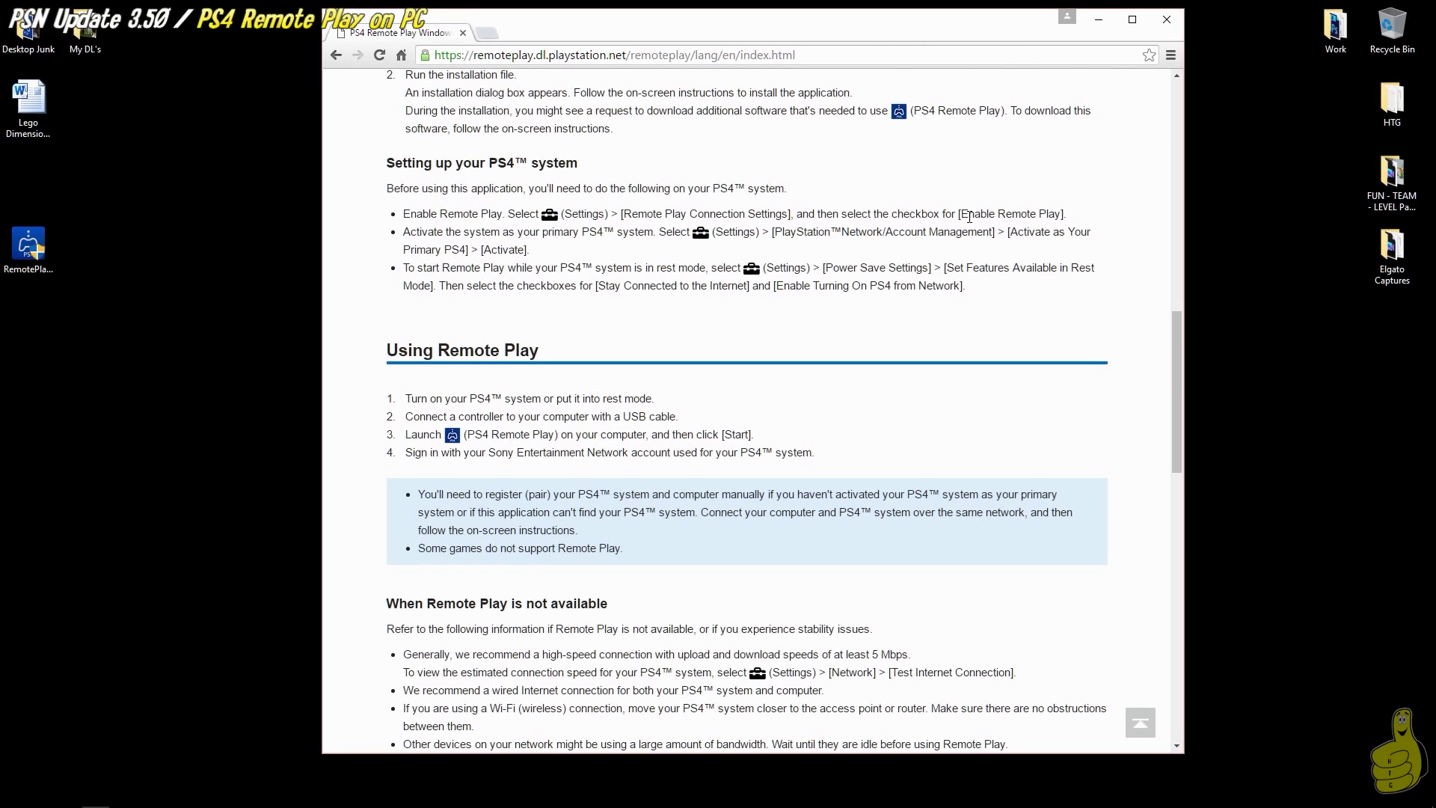
pyautogui.moveTo(961, 215); pyautogui.dragTo(1059, 213)
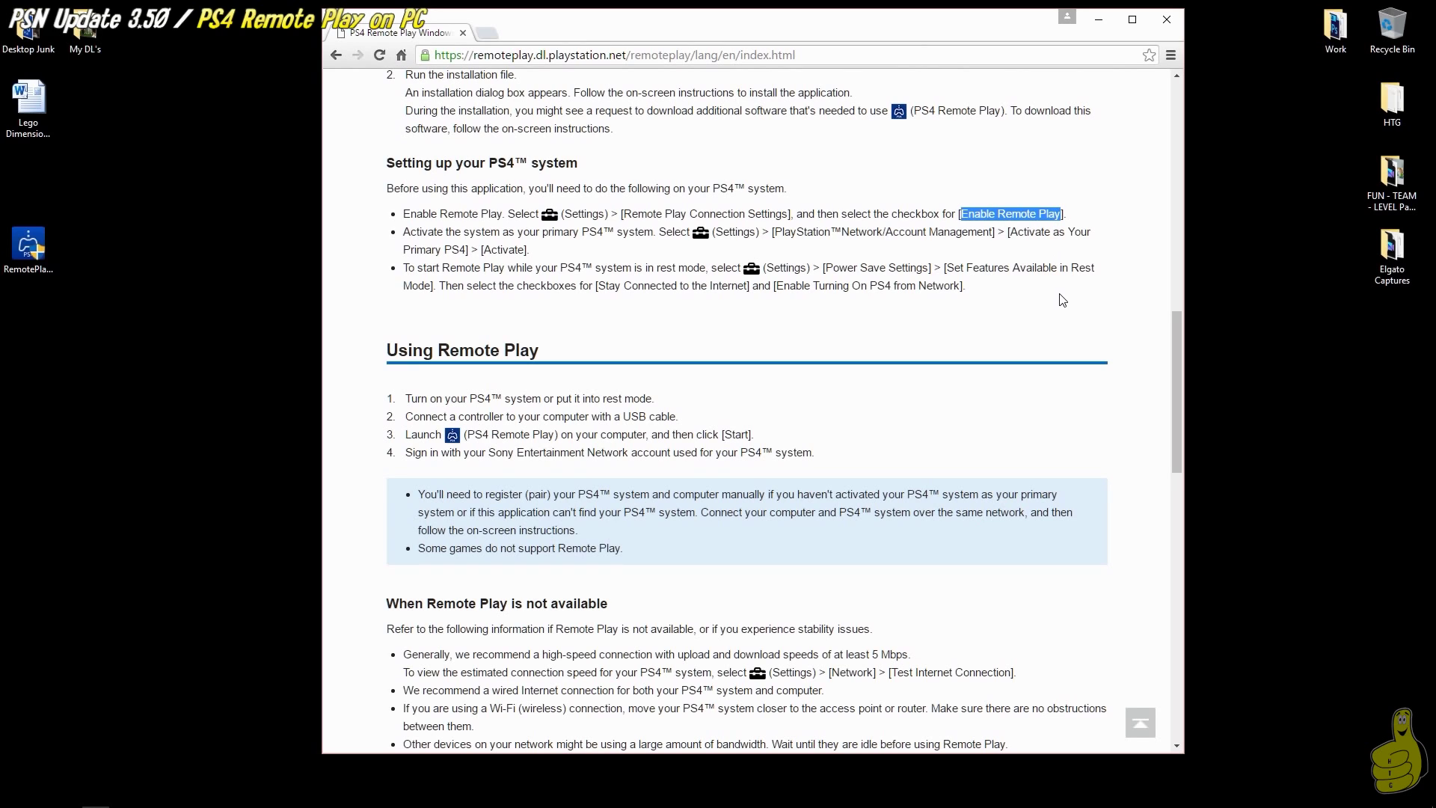
pyautogui.click(961, 248)
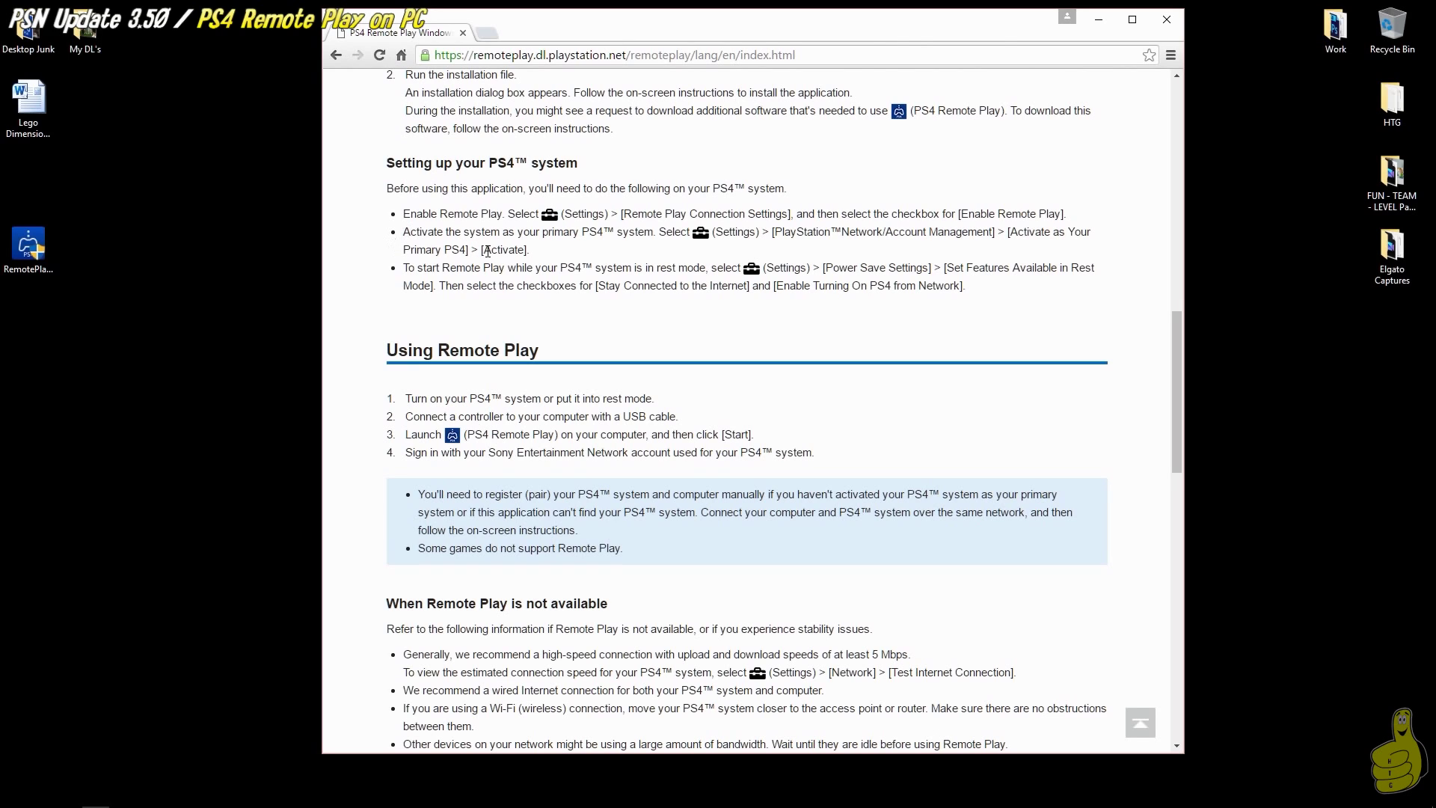
pyautogui.moveTo(483, 250); pyautogui.dragTo(525, 250)
pyautogui.click(565, 263)
# - Read the Using Remote Play section, including the rest mode instruction and the note about unsupported games
pyautogui.scroll(-3, 976, 341)
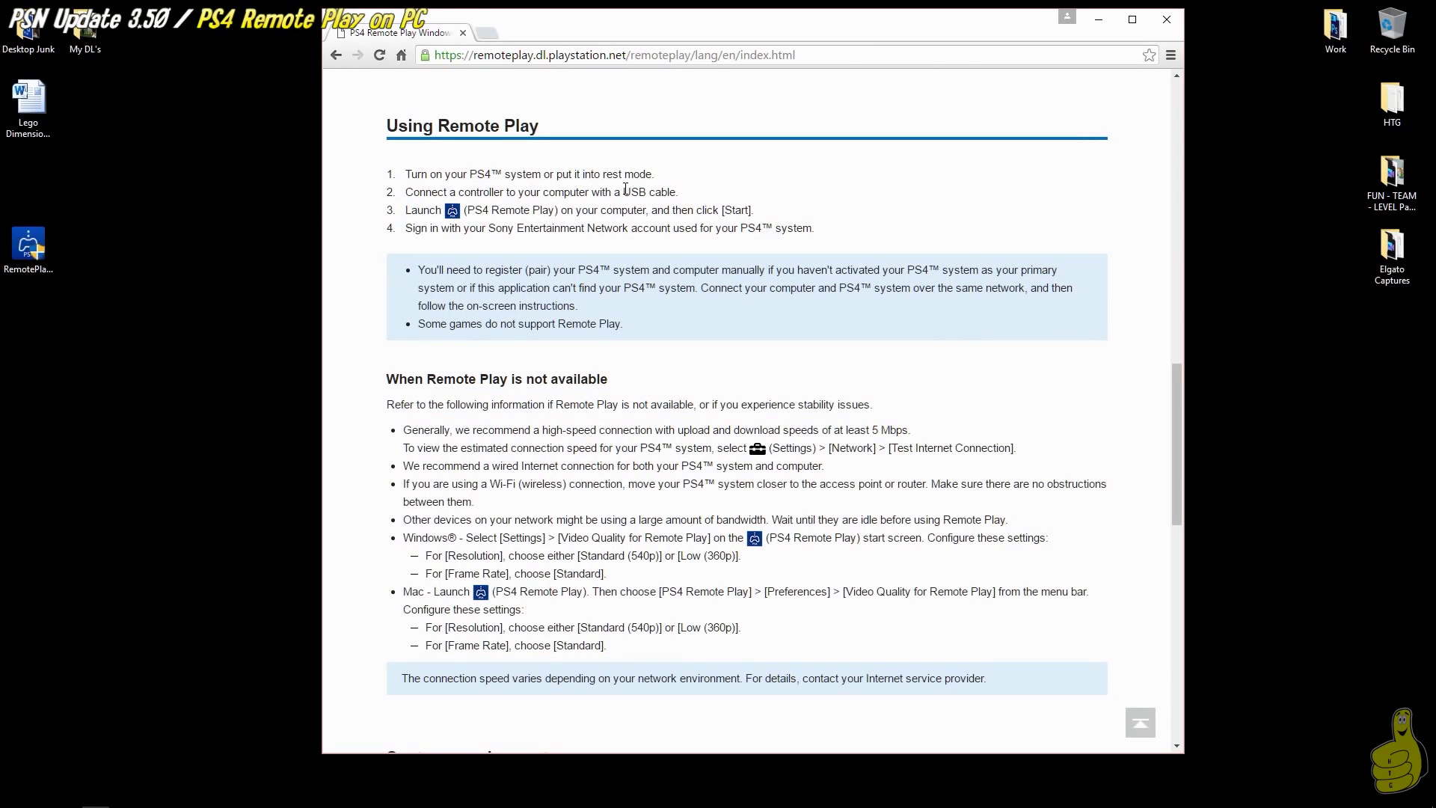
pyautogui.moveTo(557, 174); pyautogui.dragTo(657, 175)
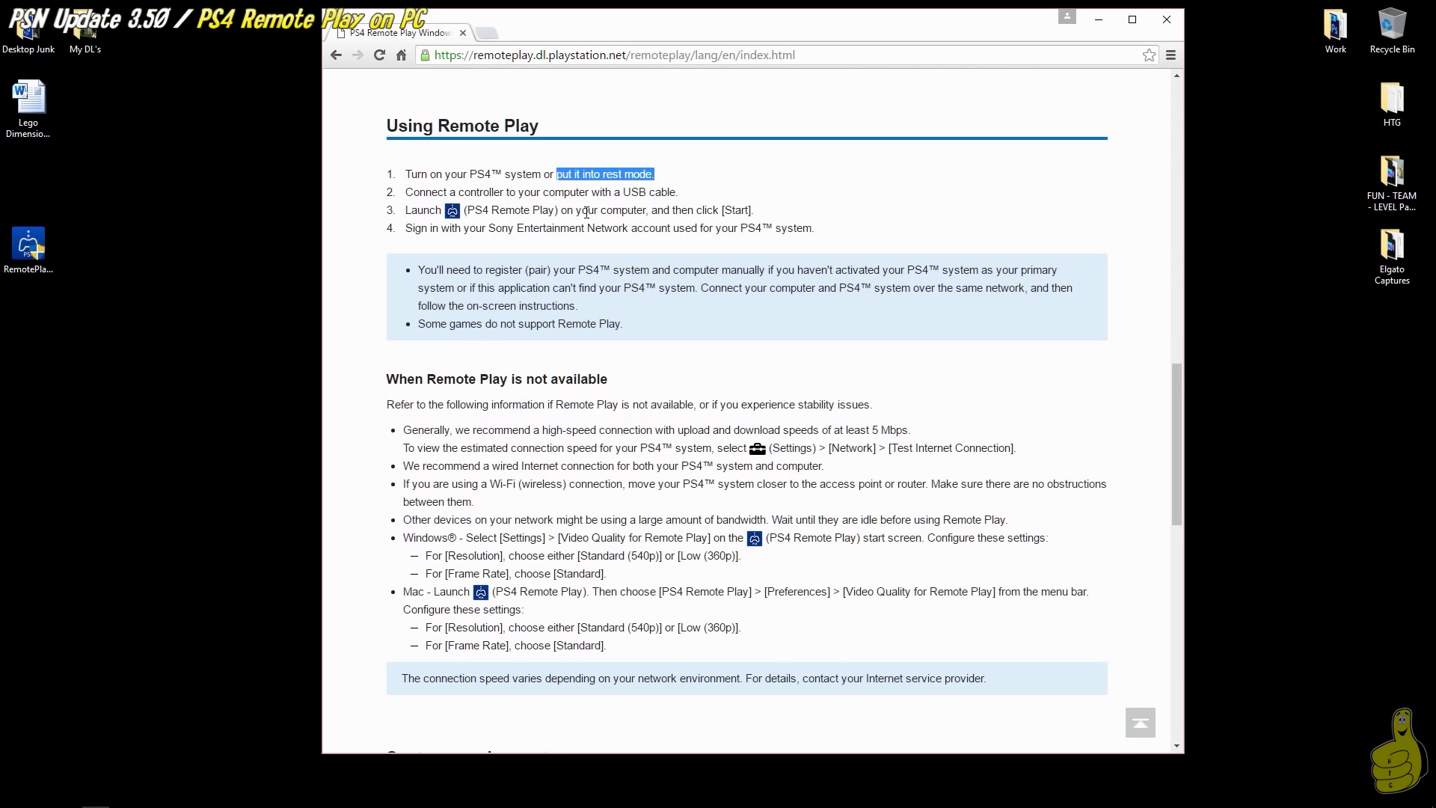
pyautogui.click(663, 203)
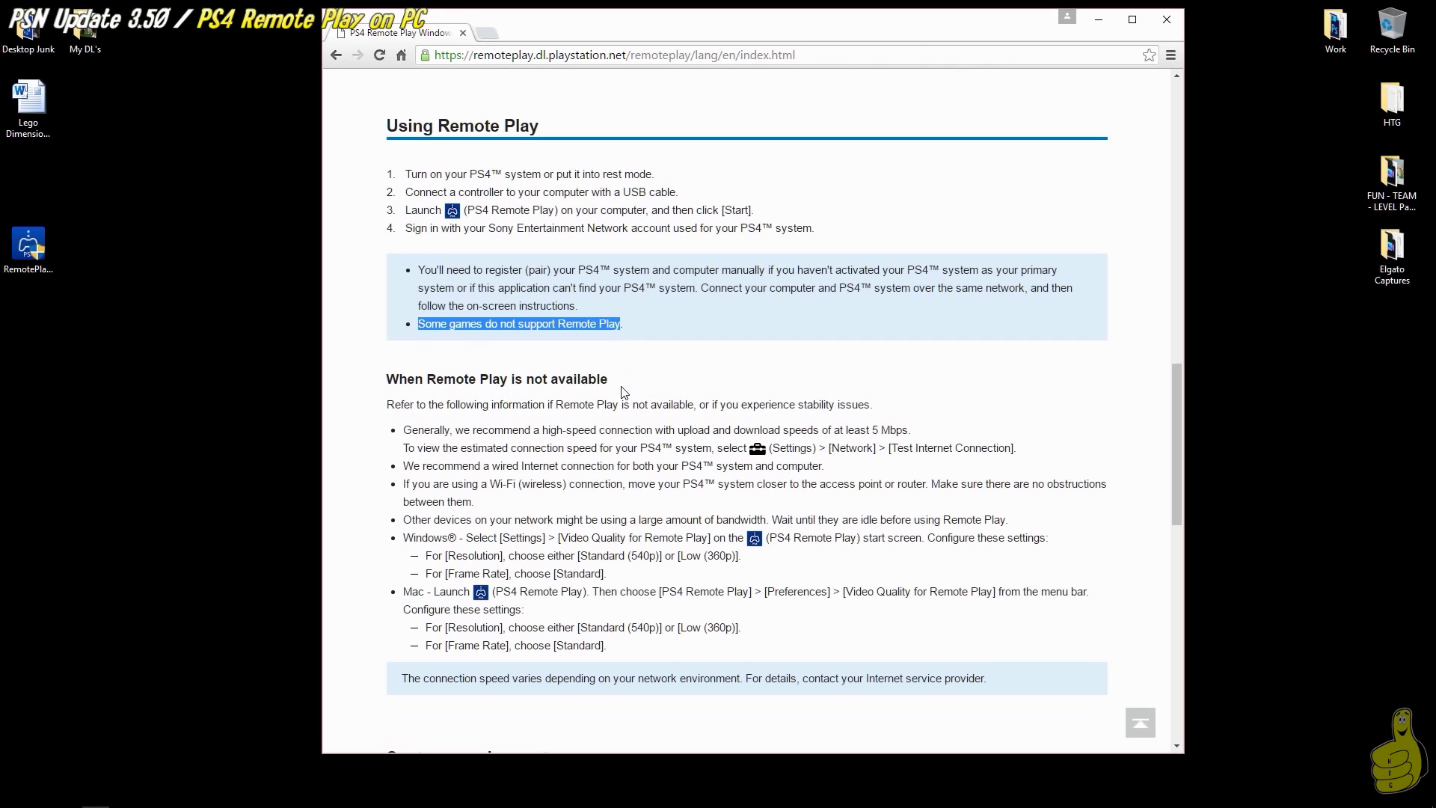
pyautogui.click(671, 368)
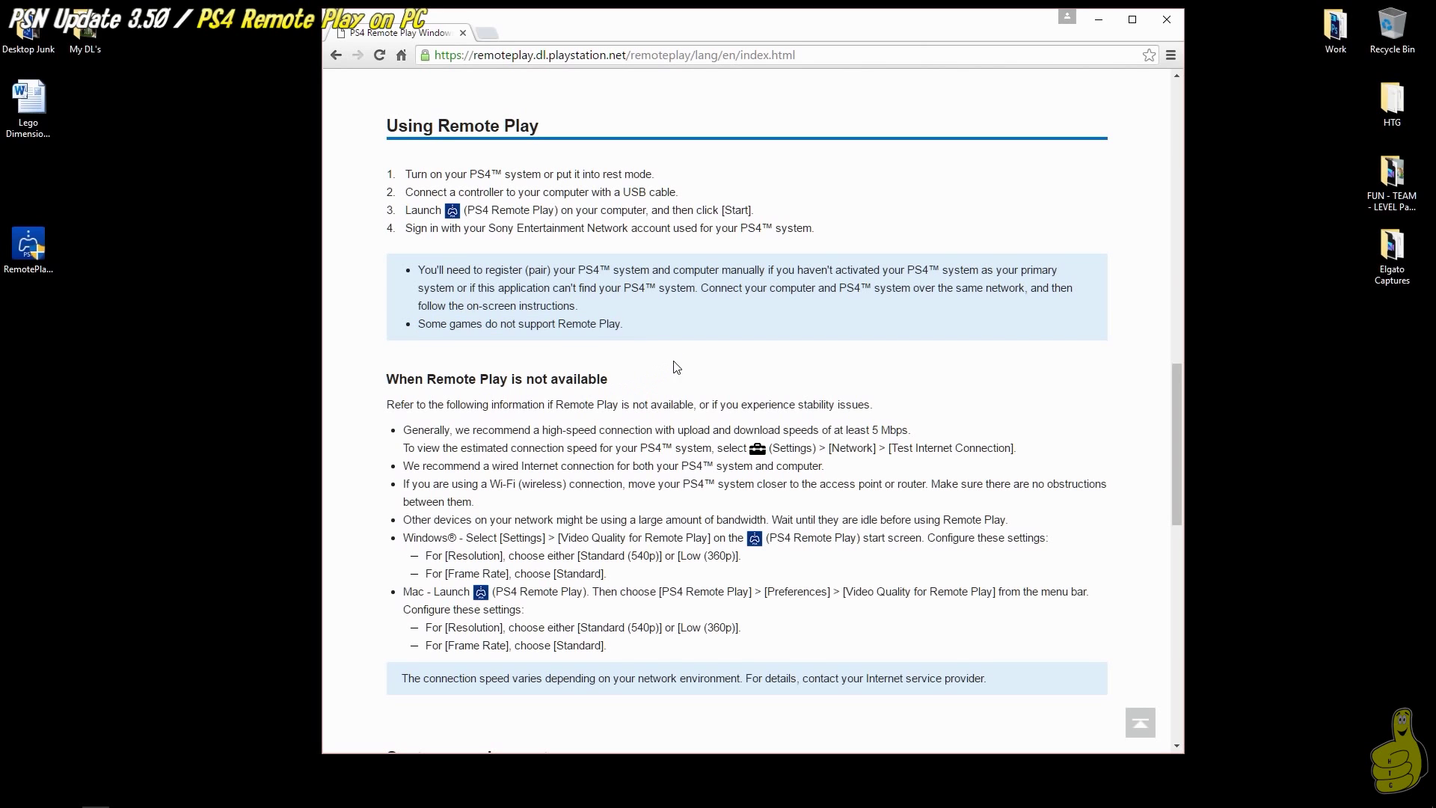
# - Examine the page address, the troubleshooting advice, the system requirements and the support website link at the end of the page
pyautogui.scroll(-3, 430, 208)
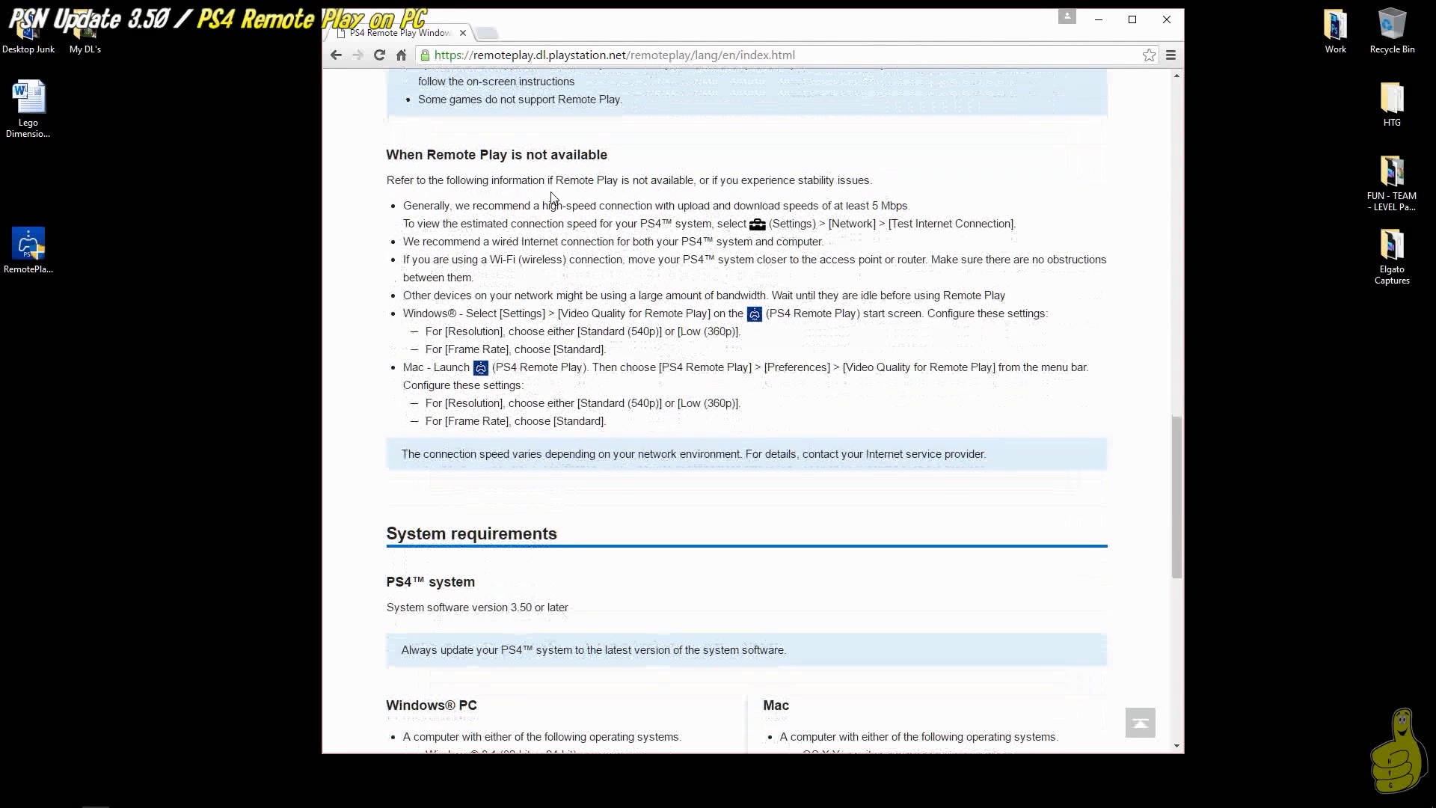
pyautogui.click(677, 56)
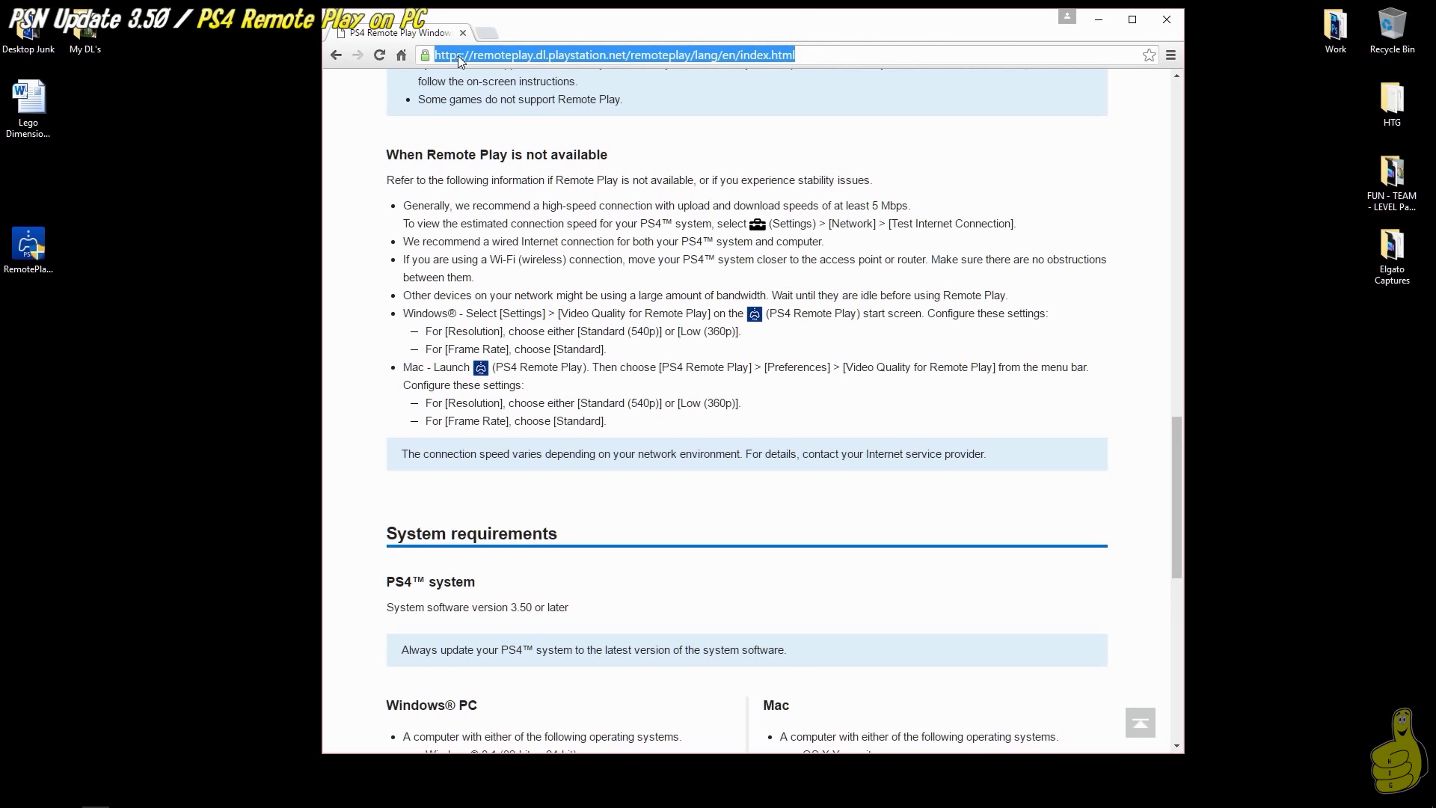
pyautogui.click(860, 424)
pyautogui.scroll(-6, 860, 427)
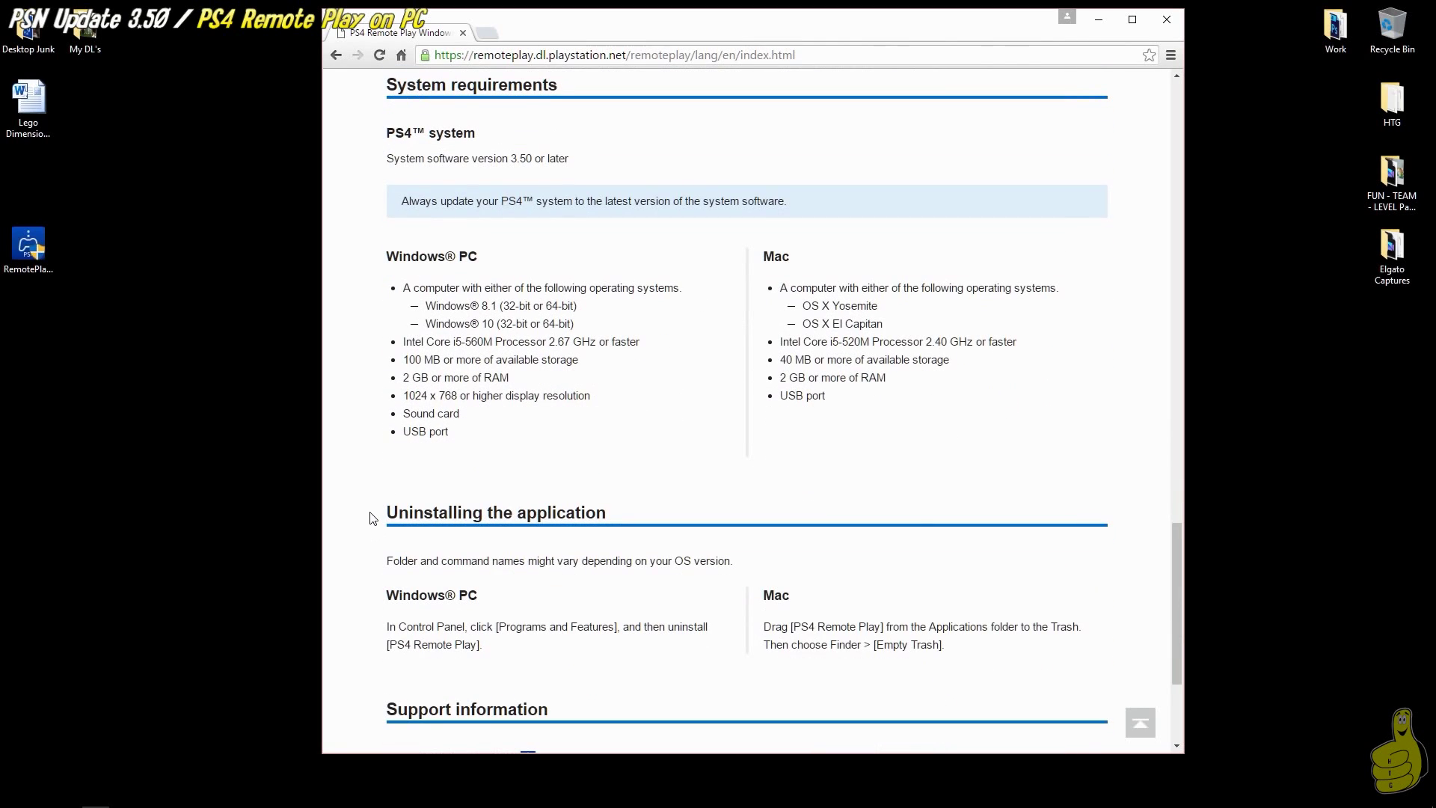
pyautogui.scroll(-3, 372, 516)
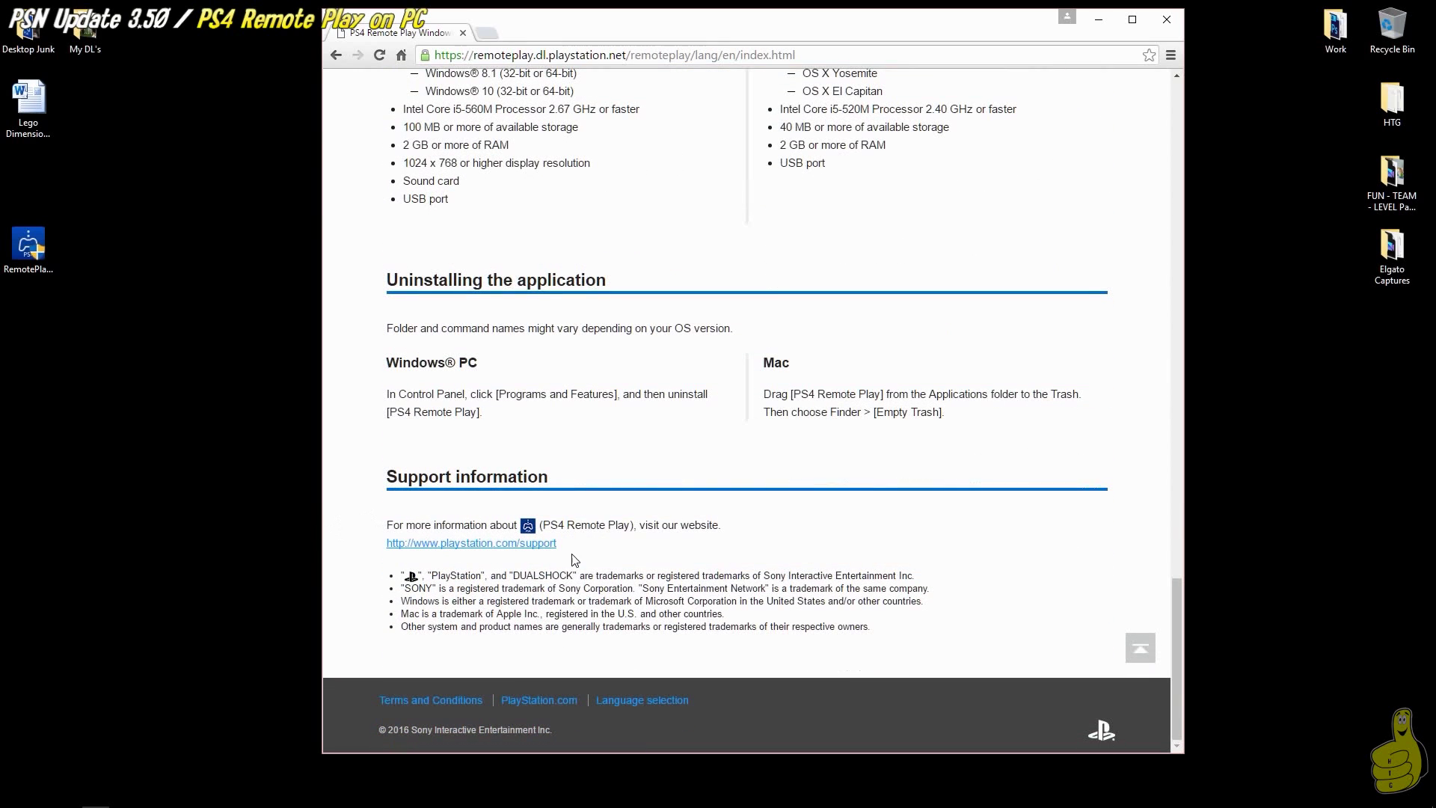
pyautogui.moveTo(572, 557); pyautogui.dragTo(386, 555)
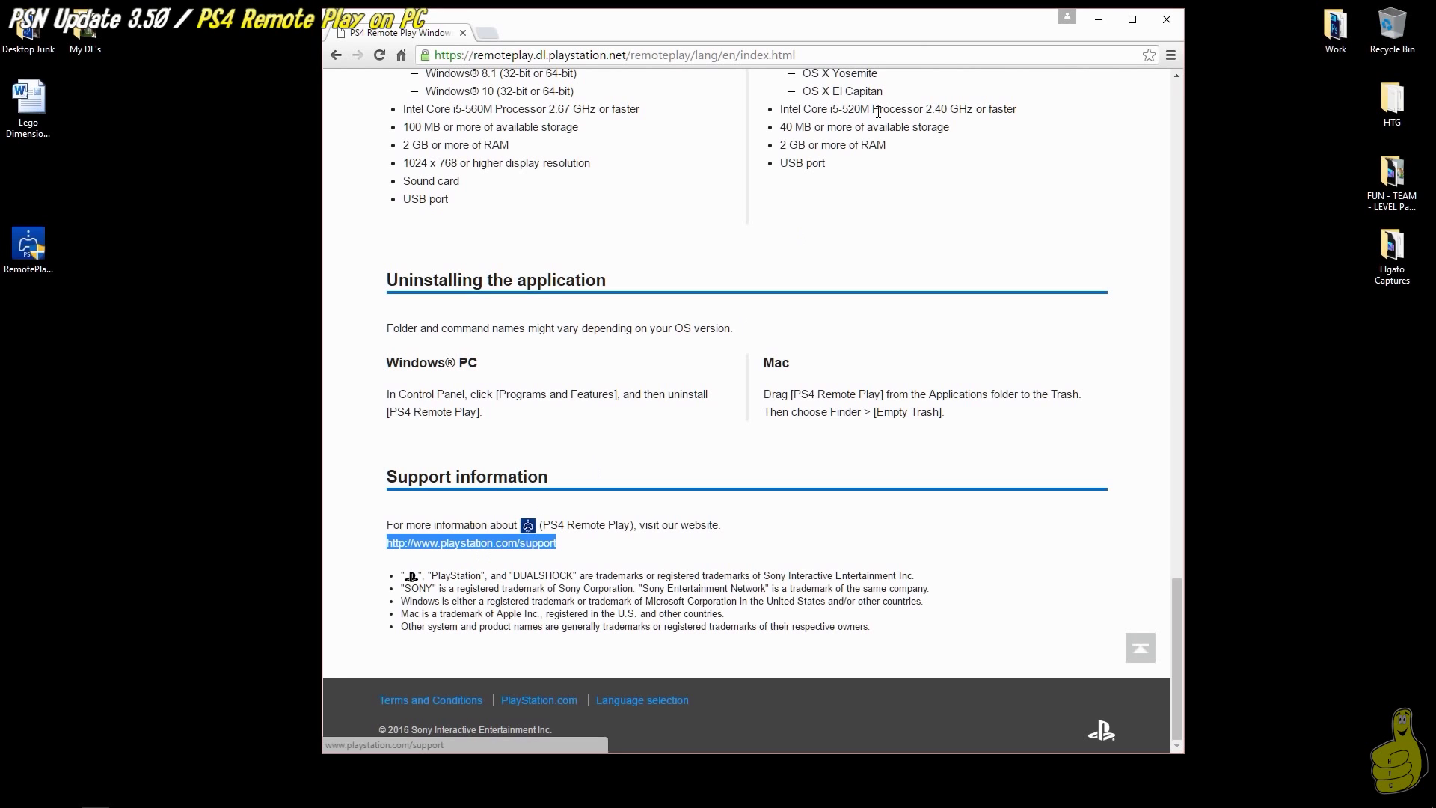
# - Run RemotePlayInstaller from the desktop with permission to make changes, using English (United States) as the setup language
pyautogui.click(1099, 19)
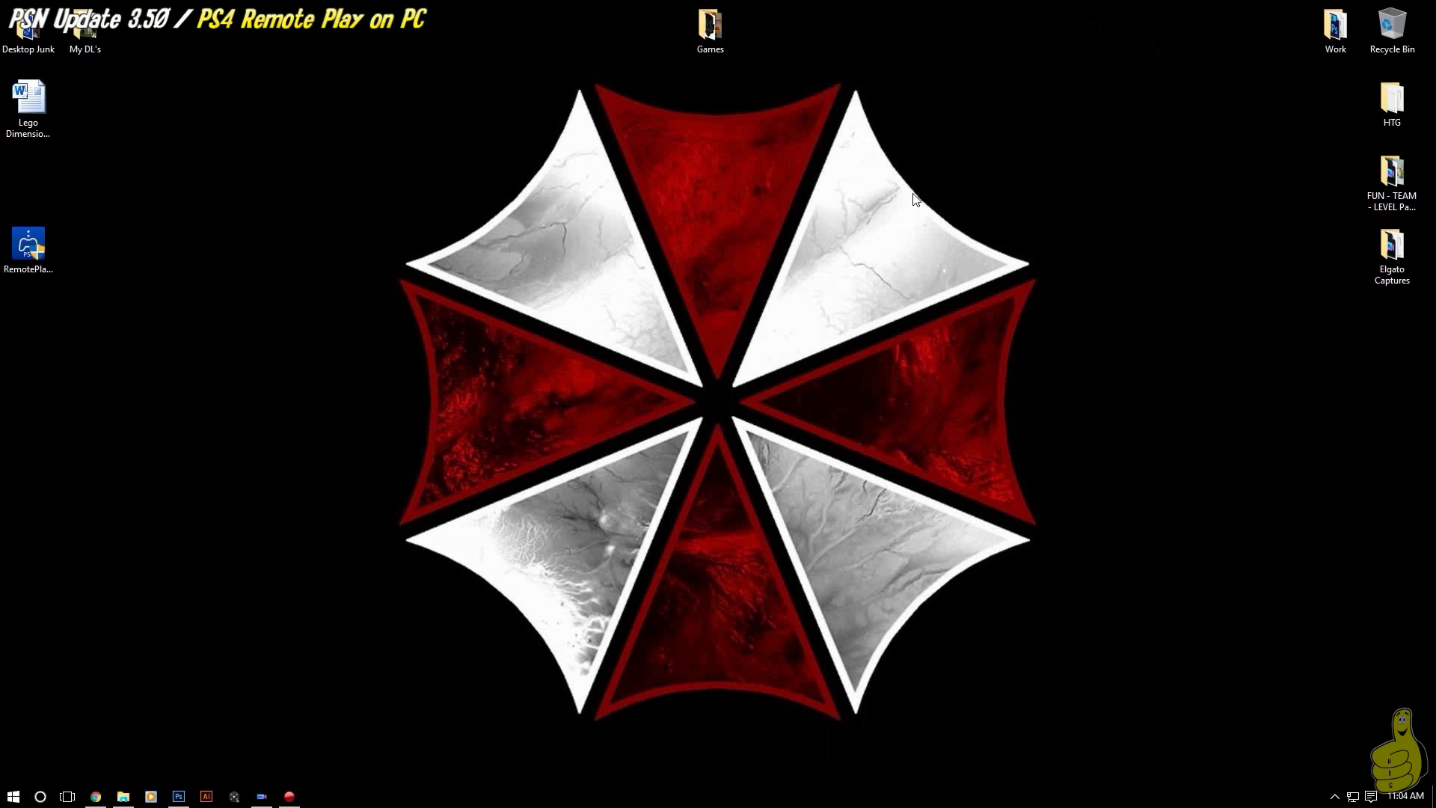
pyautogui.doubleClick(20, 248)
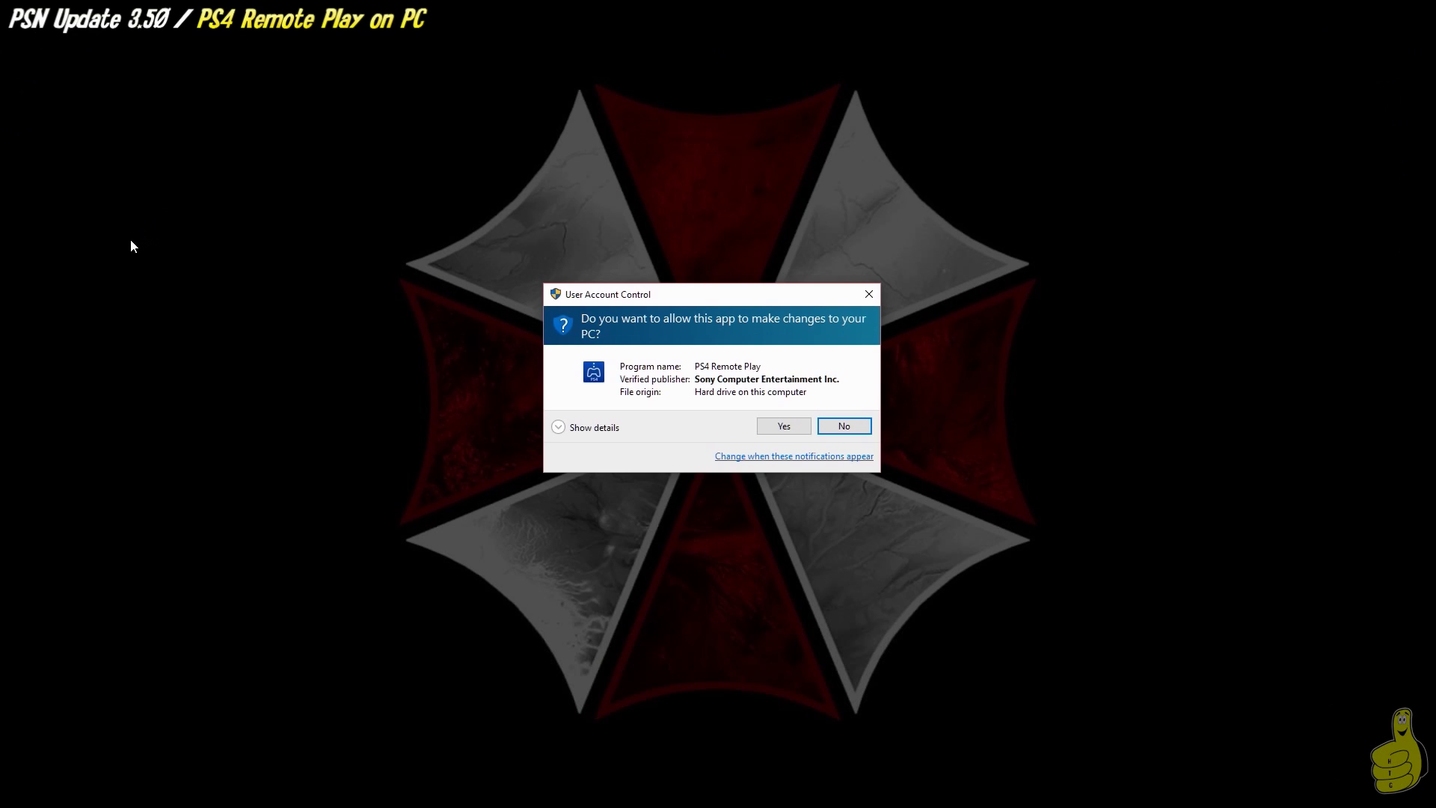
pyautogui.click(803, 428)
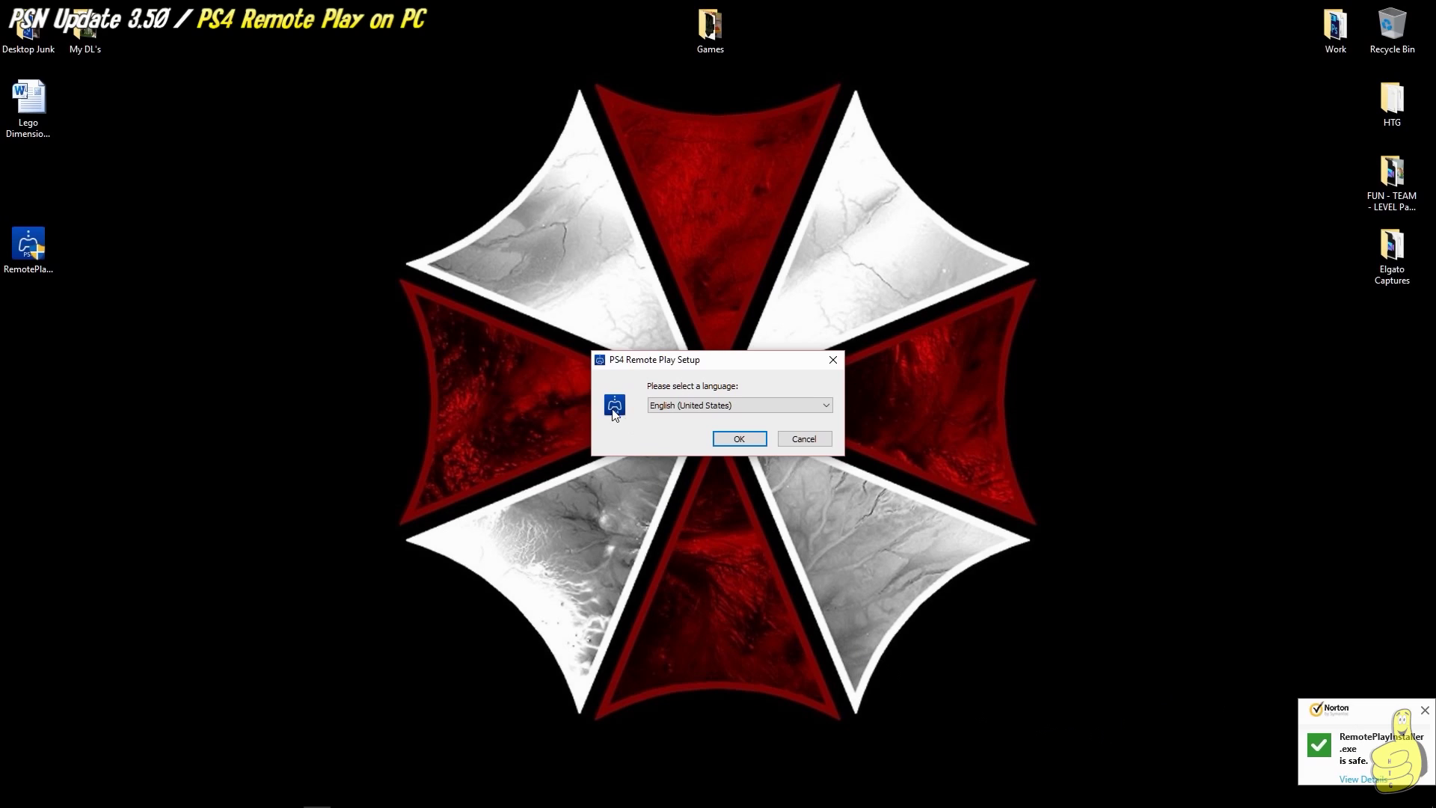
pyautogui.click(748, 440)
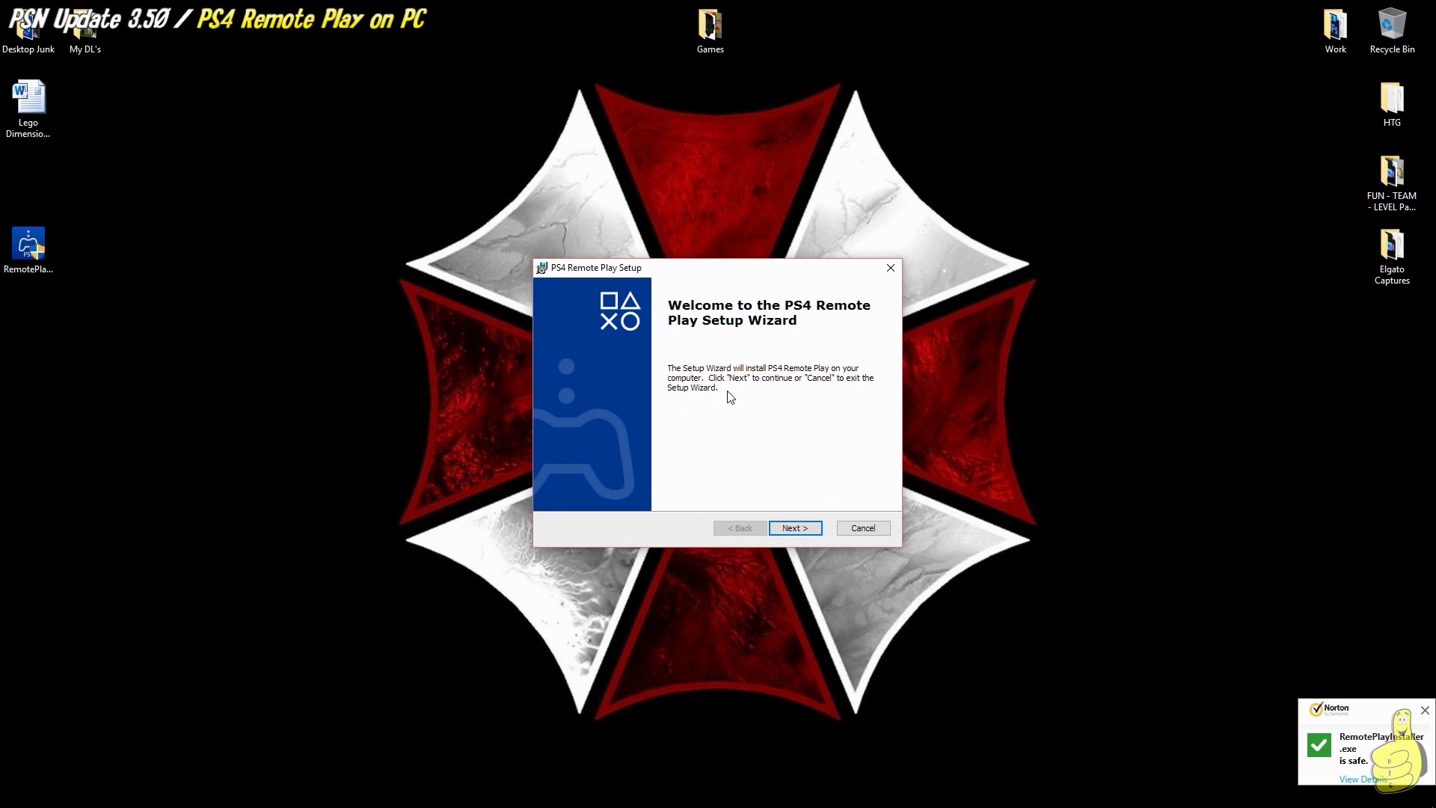
# - Accept the terms in the End-User License Agreement and proceed to the installation folder selection
pyautogui.click(793, 529)
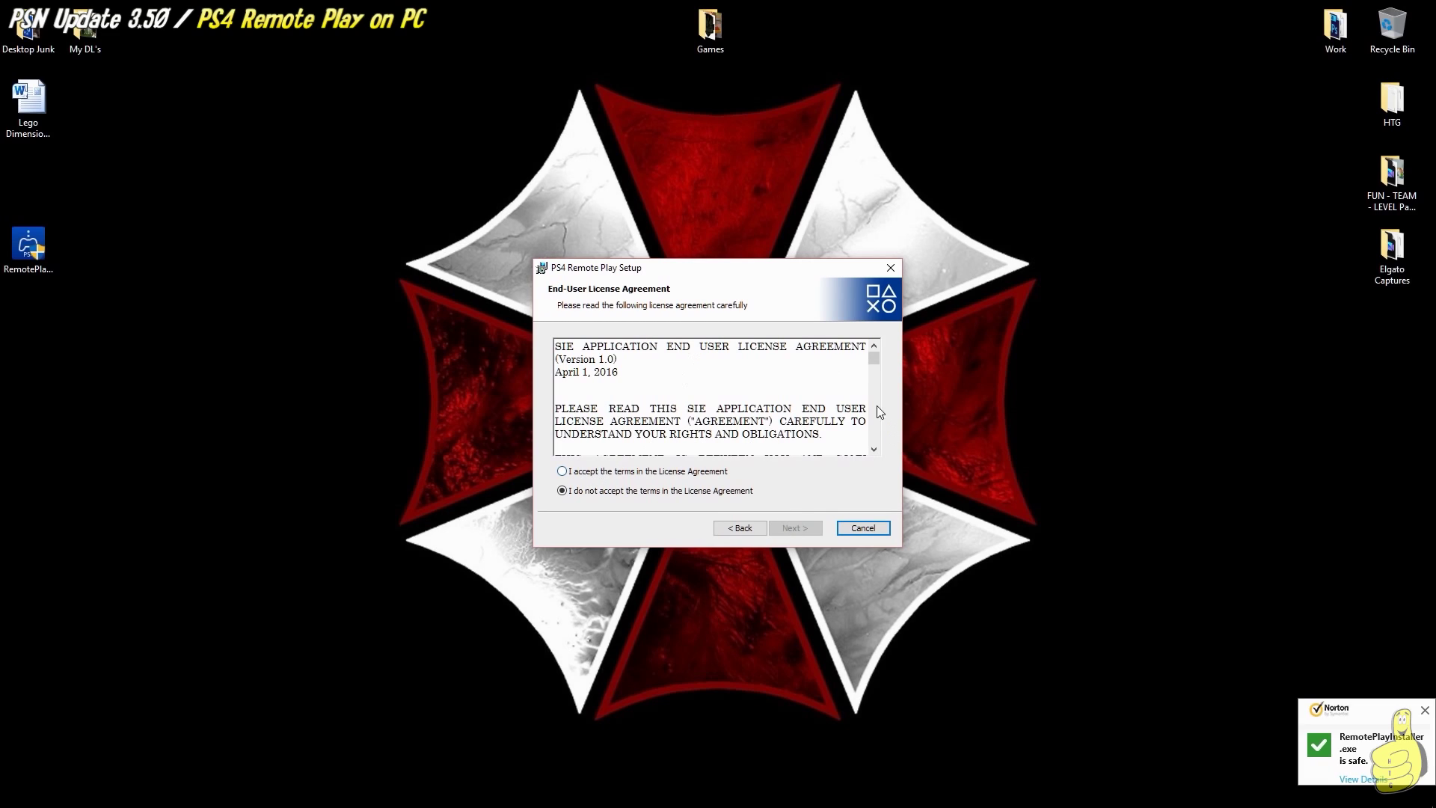
pyautogui.moveTo(878, 360); pyautogui.dragTo(879, 445)
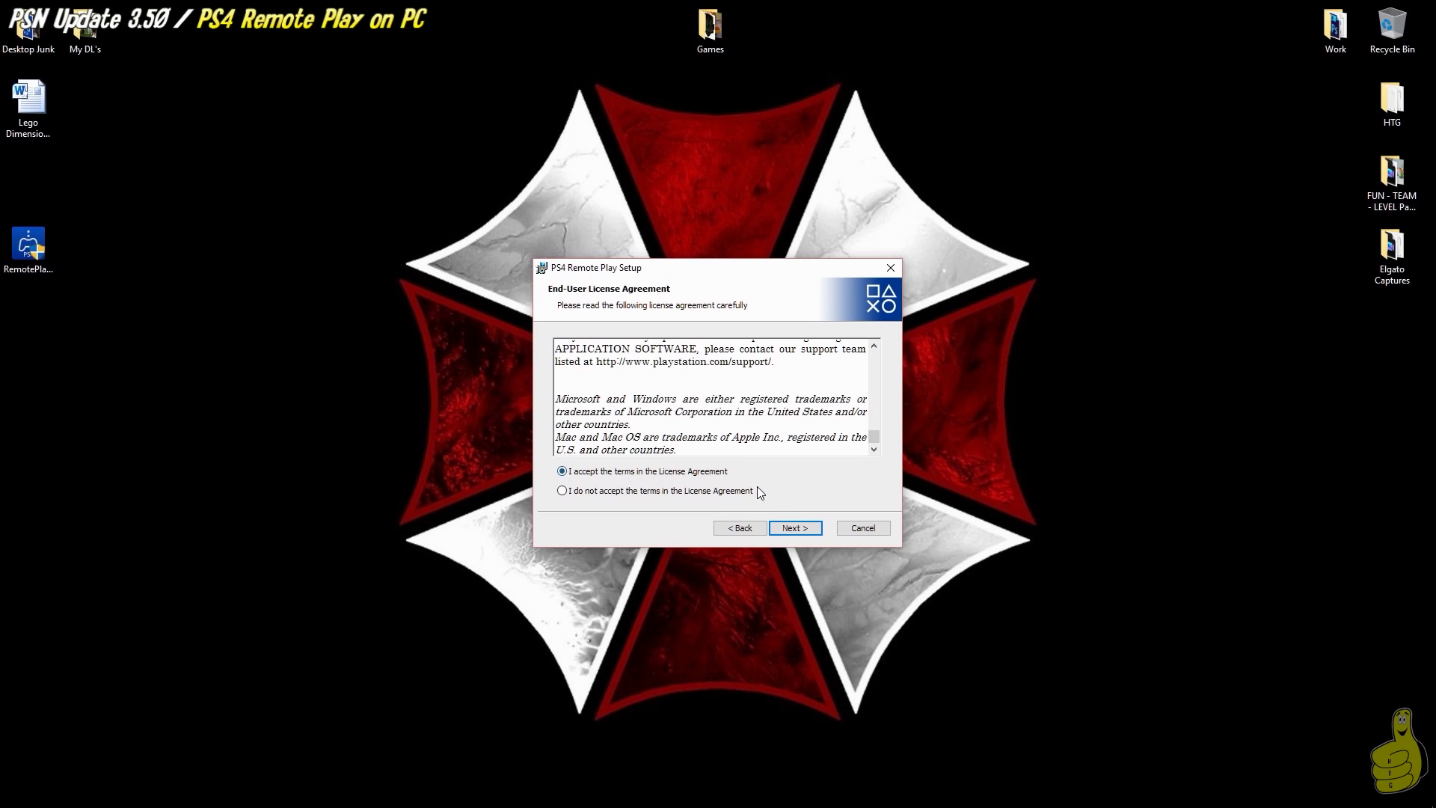
pyautogui.click(809, 532)
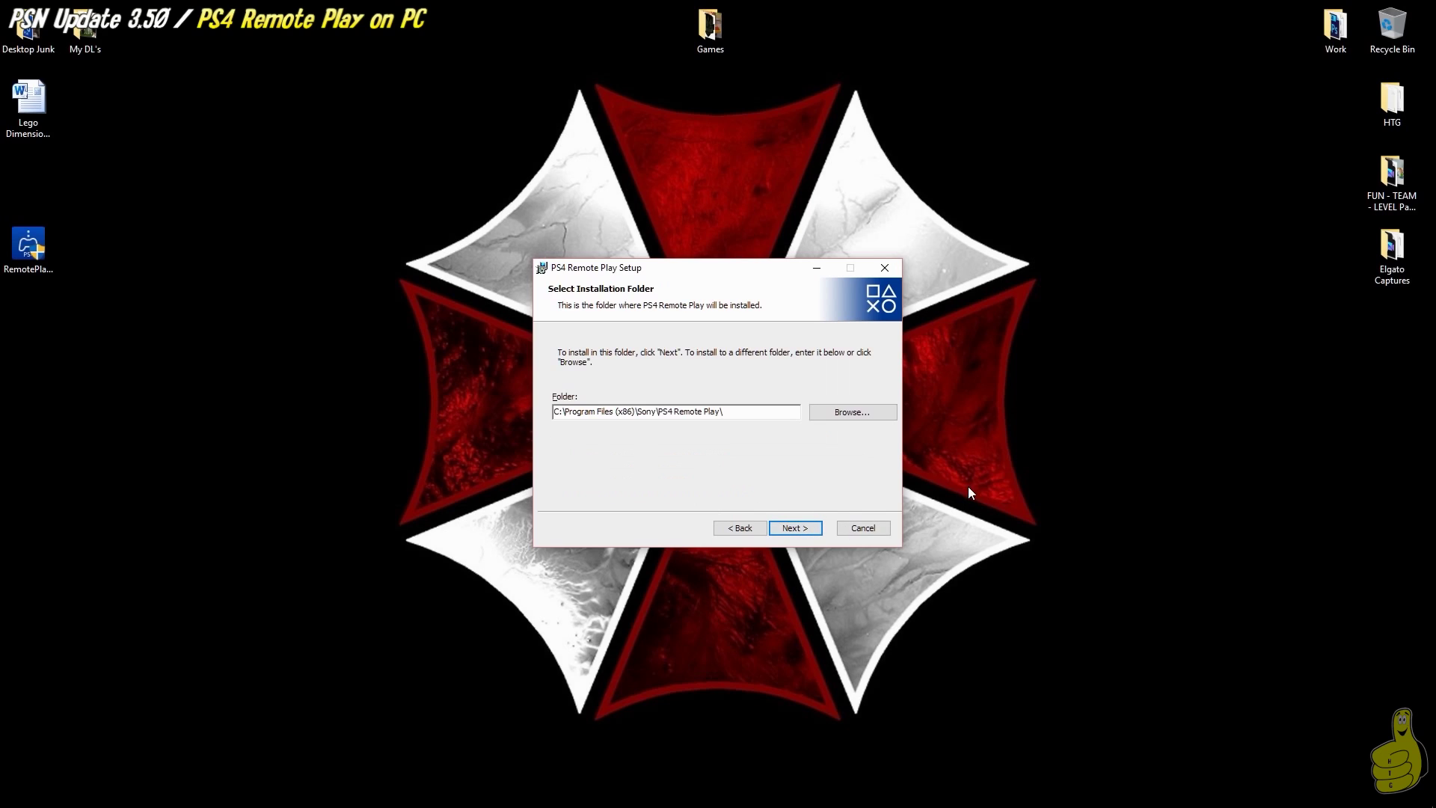
# - Install PS4 Remote Play in the default Sony folder under Program Files (x86) and finish the setup wizard
pyautogui.click(814, 529)
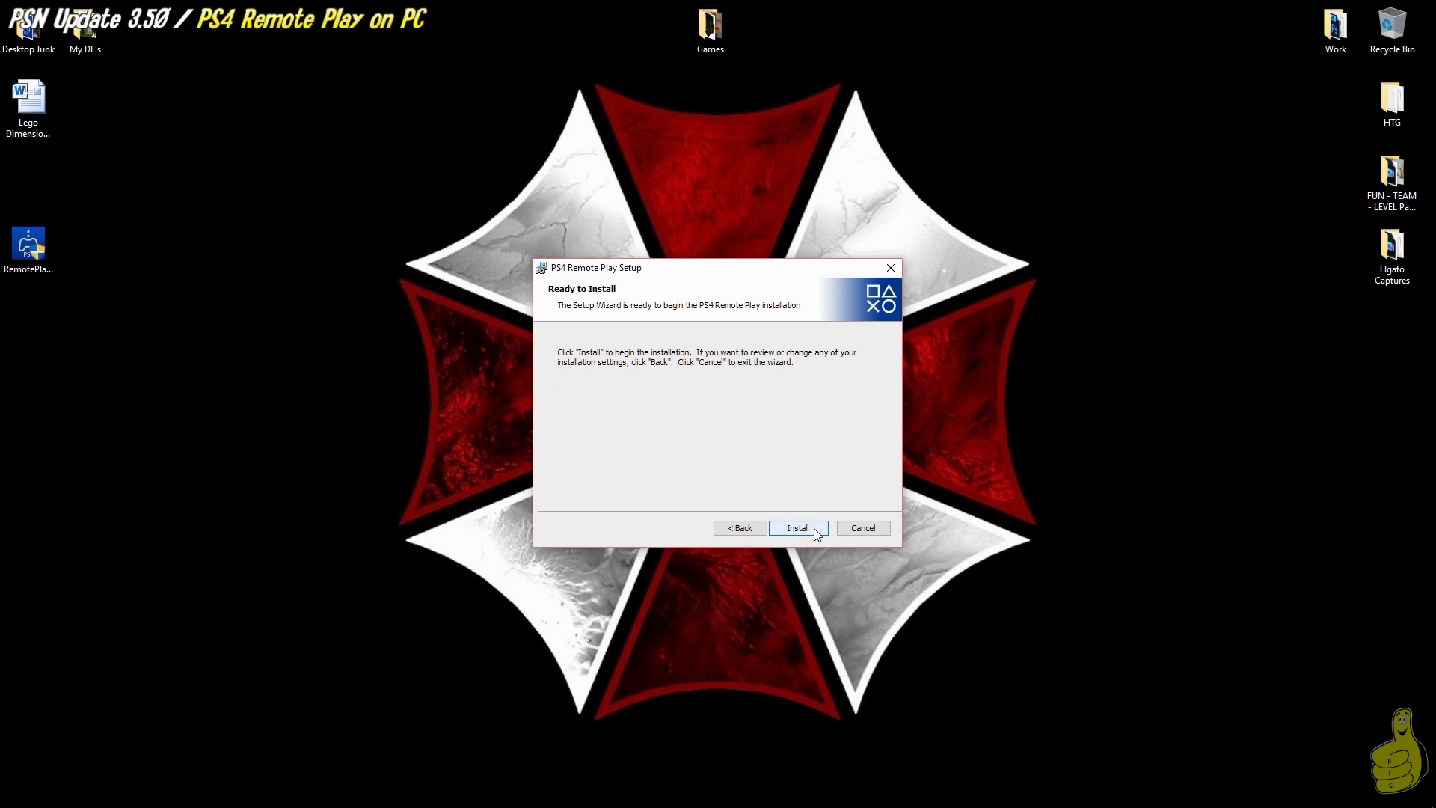
pyautogui.click(814, 528)
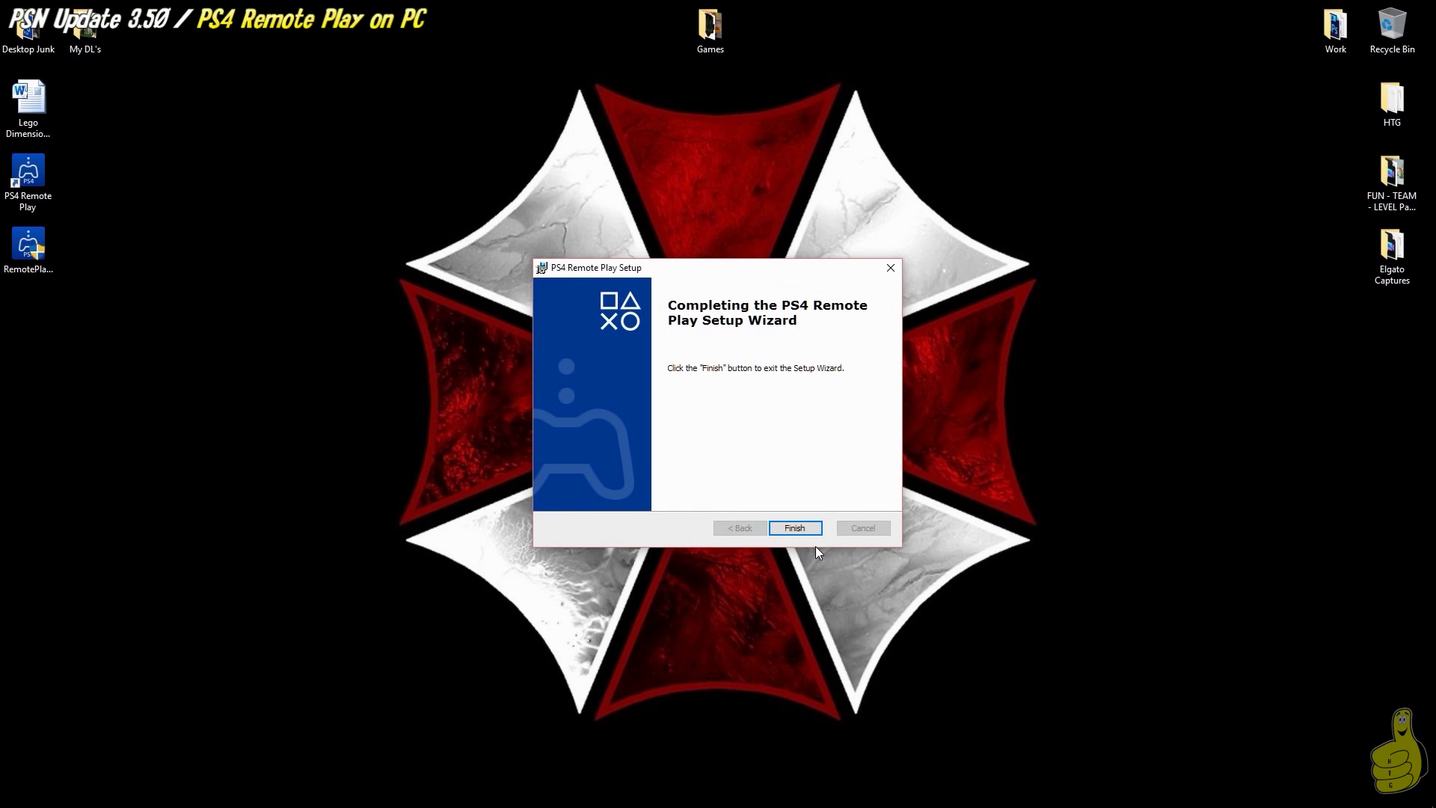
pyautogui.click(800, 528)
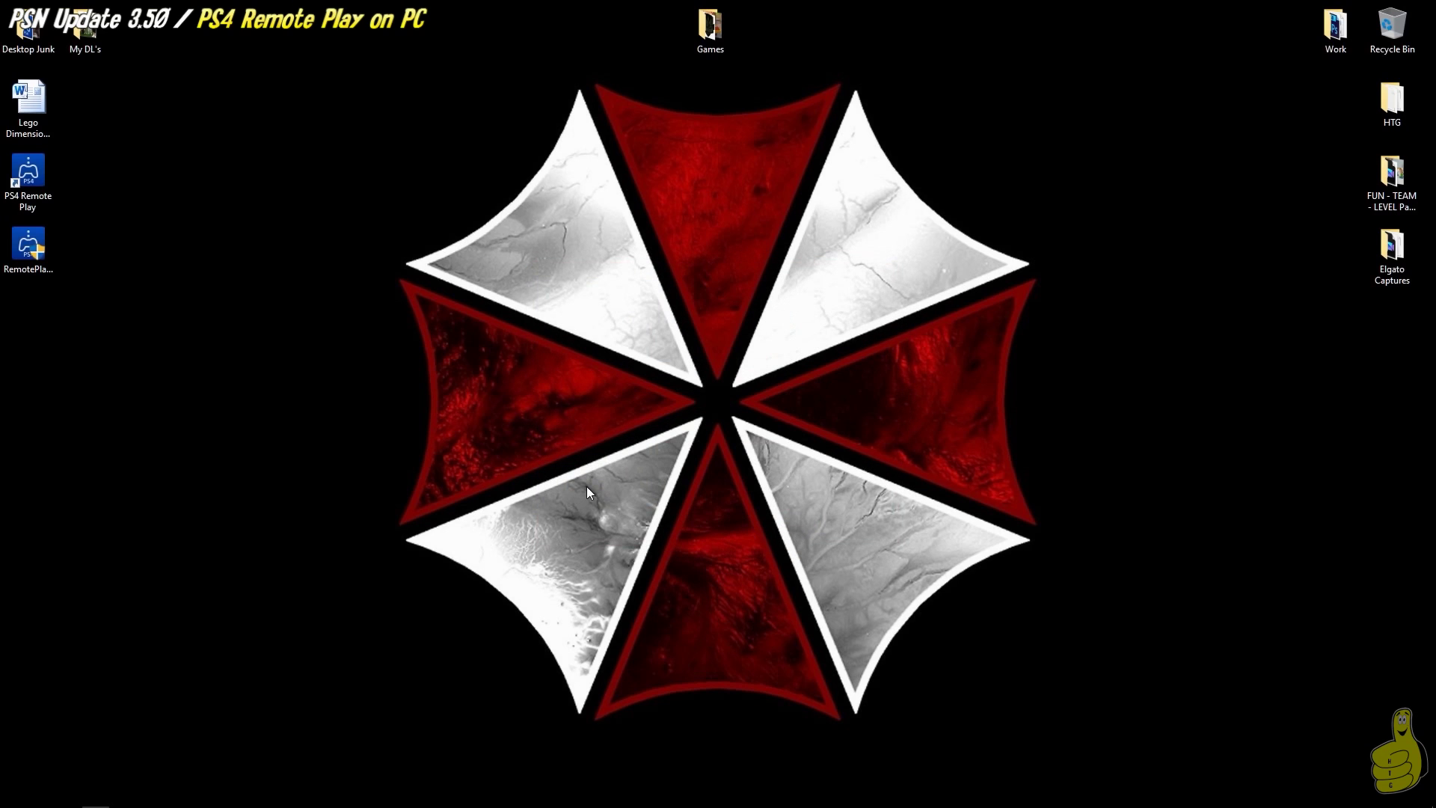
# - Place the PS4 Remote Play shortcut below the installer and move RemotePlayInstaller into the Desktop Junk folder, replacing the existing file
pyautogui.moveTo(16, 193); pyautogui.dragTo(36, 308)
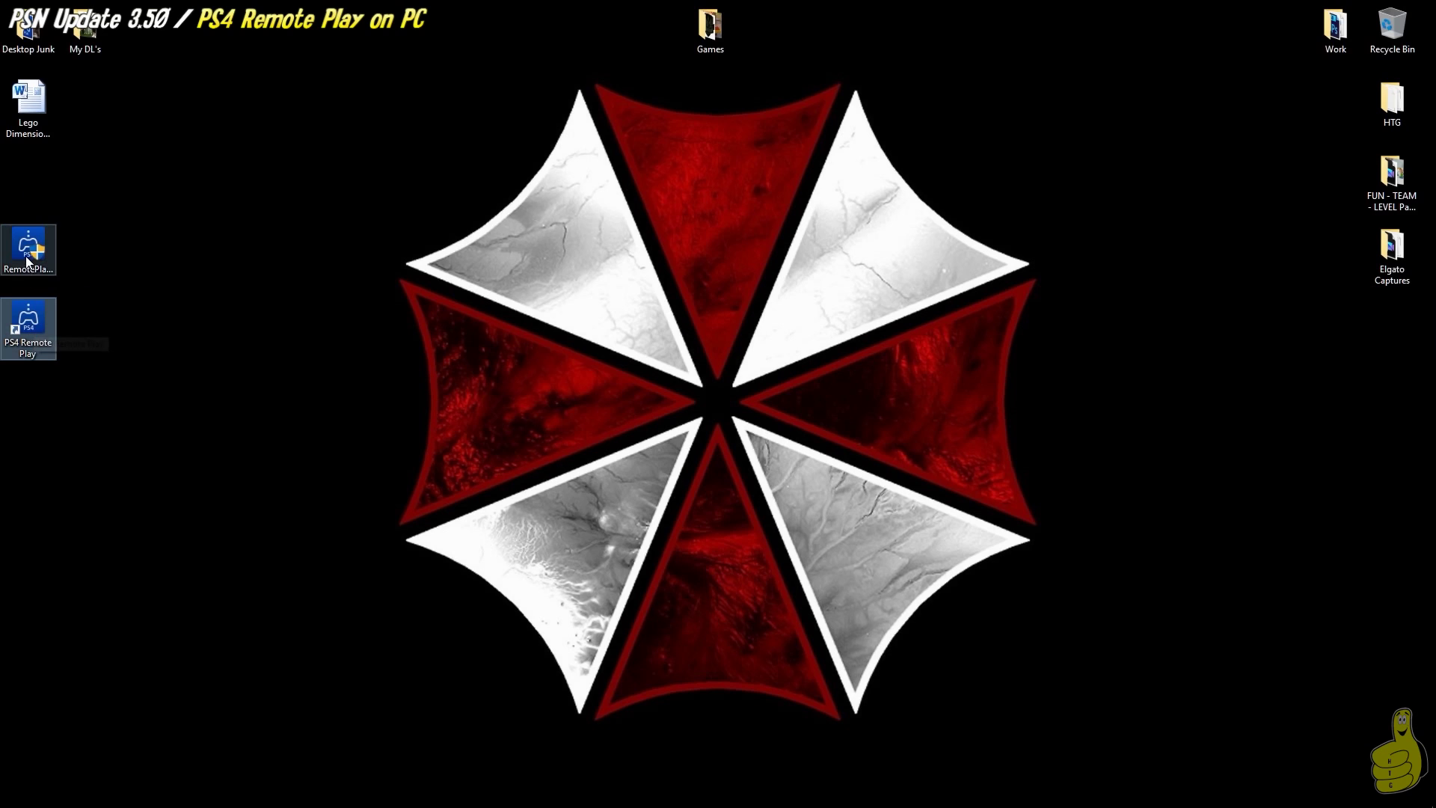
pyautogui.moveTo(28, 247); pyautogui.dragTo(18, 26)
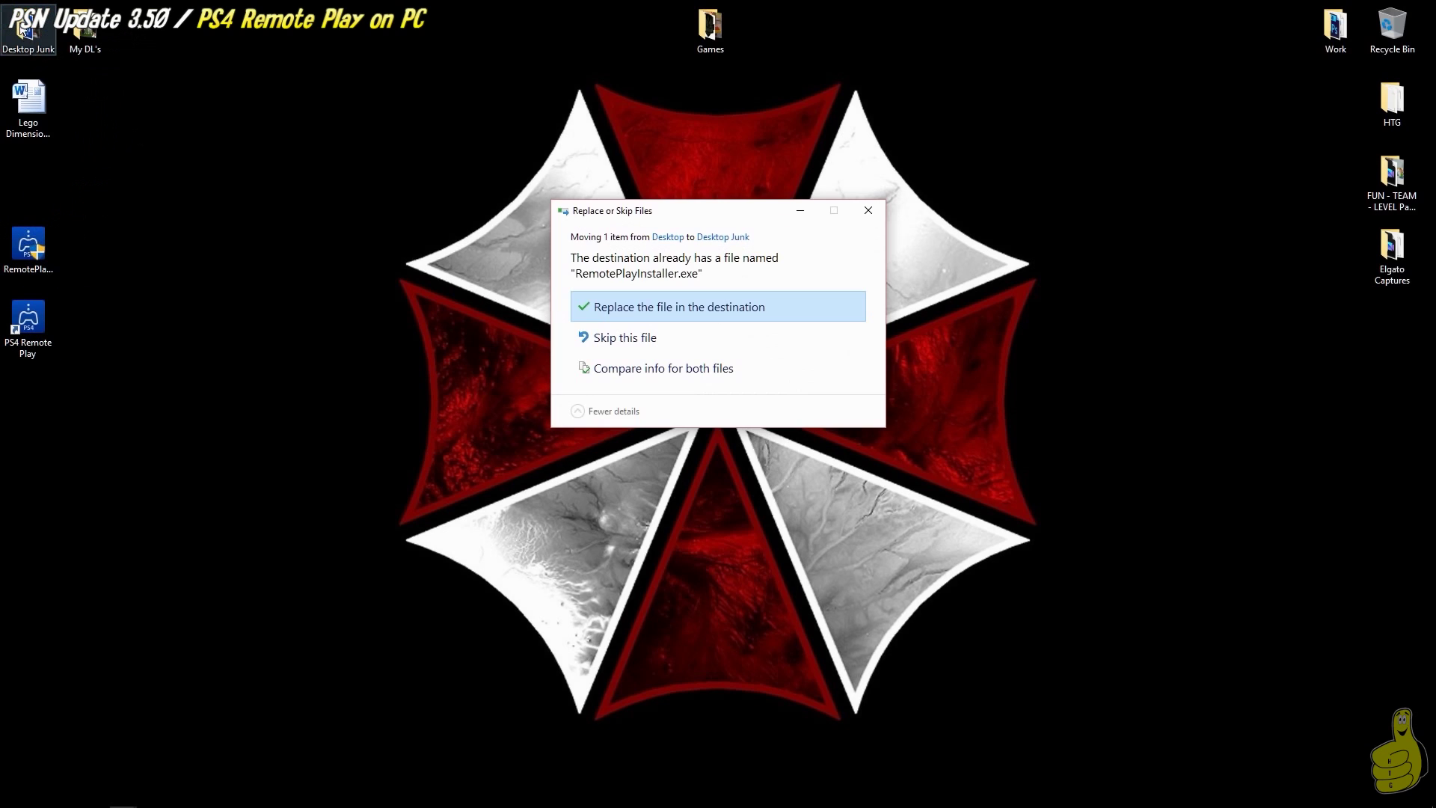
pyautogui.click(624, 306)
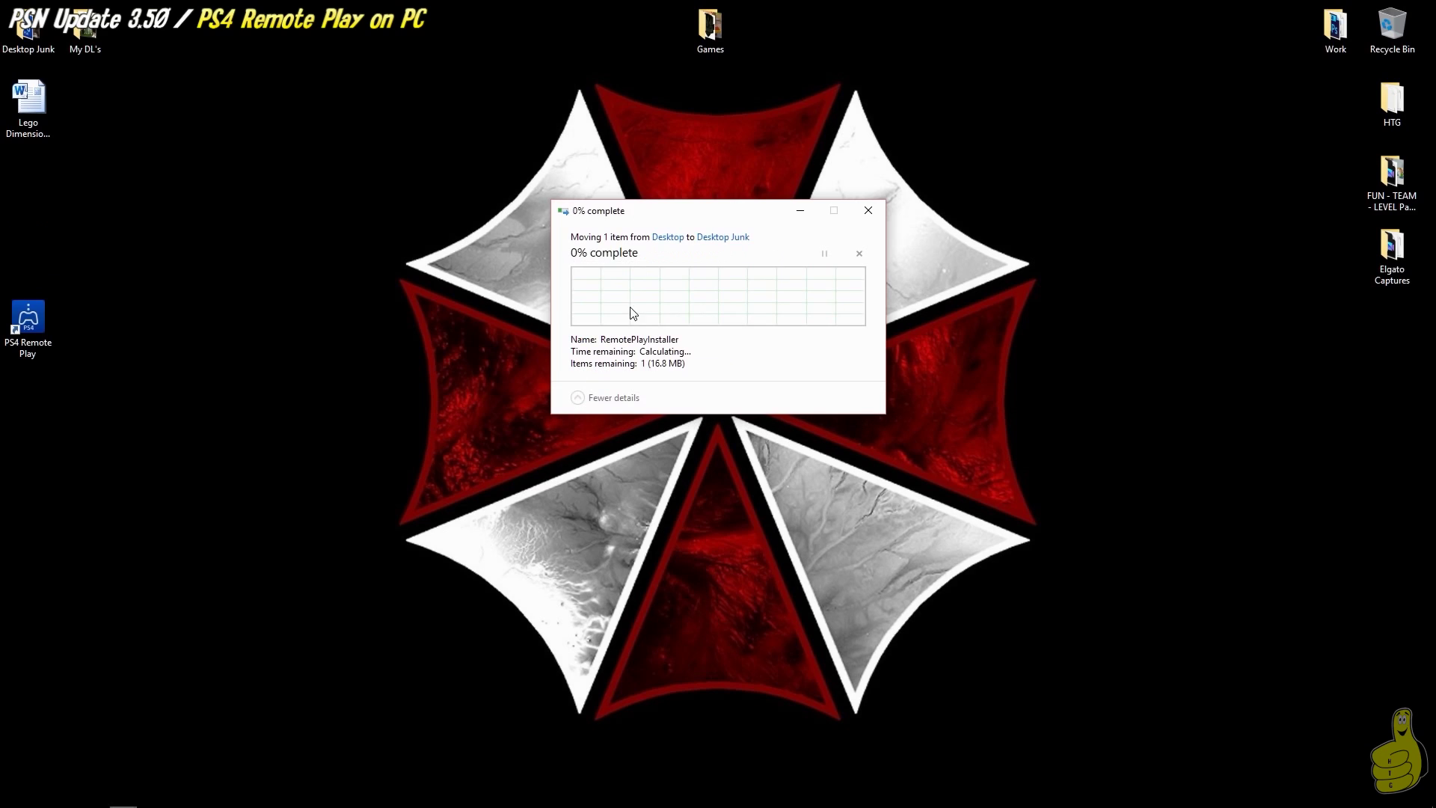
# - Launch PS4 Remote Play from its desktop shortcut
pyautogui.click(30, 322)
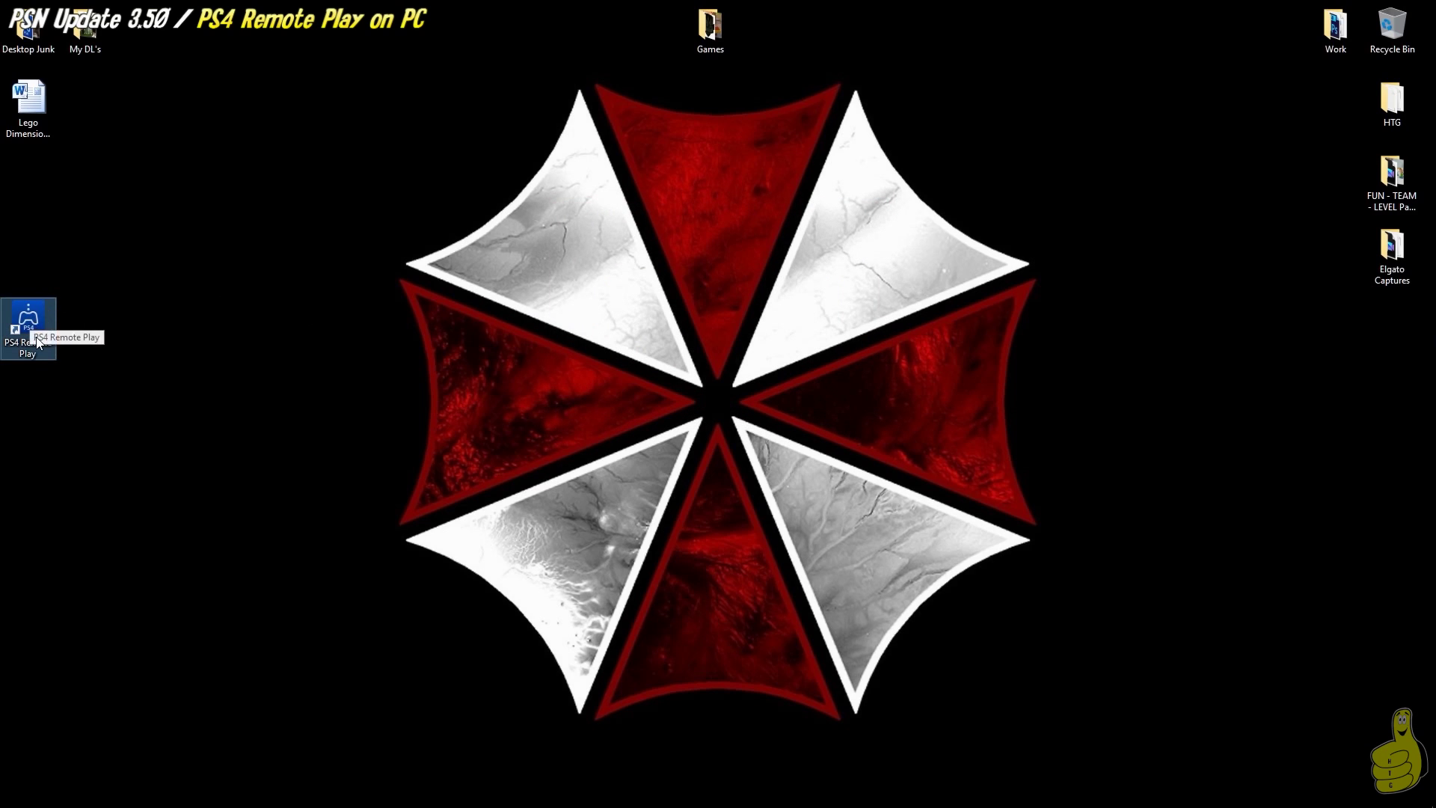
pyautogui.doubleClick(34, 322)
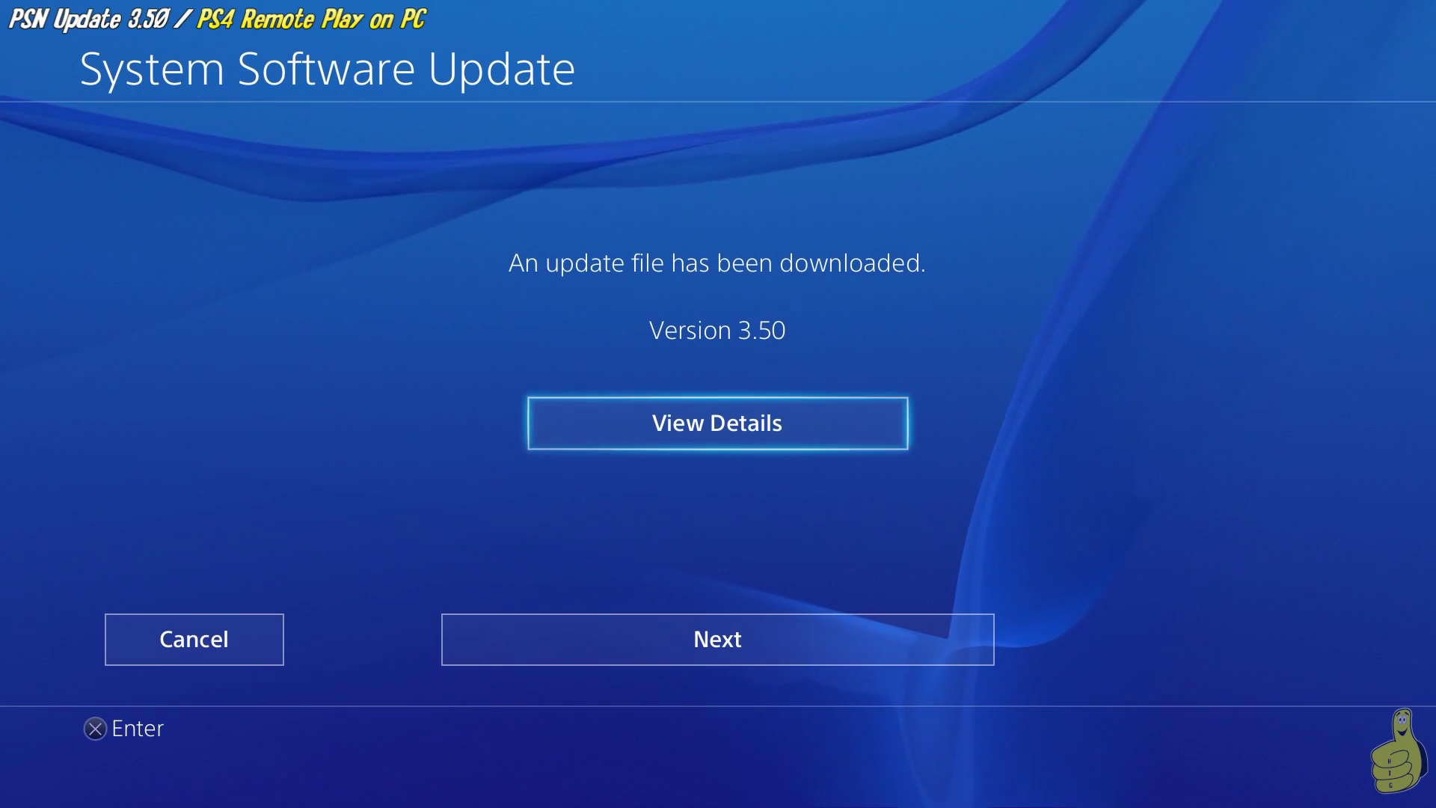
# - Switch to the PS4 and read the main and other features in the version 3.50 system software update details
pyautogui.press('Return')
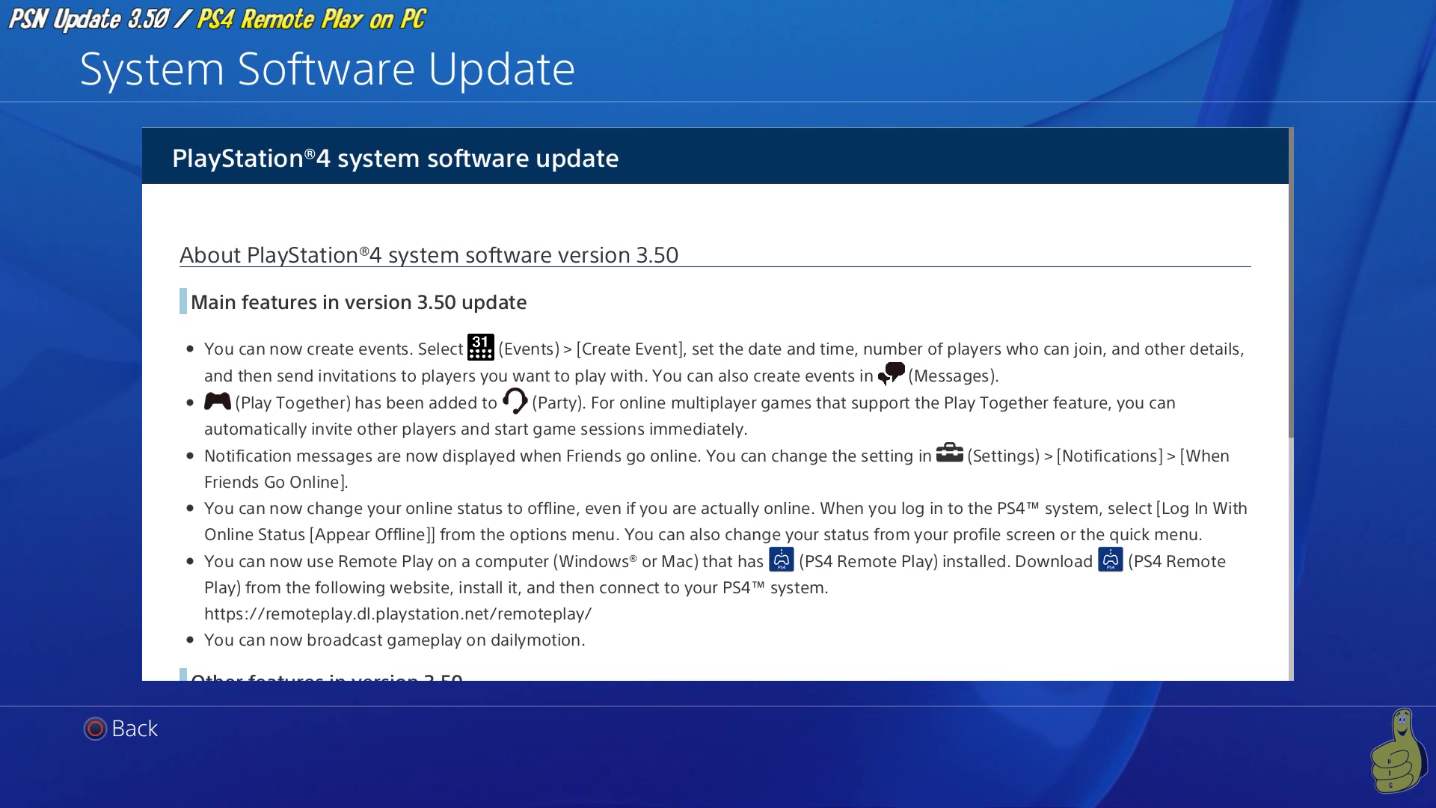
pyautogui.scroll(-1, 715, 404)
pyautogui.scroll(-3, 716, 404)
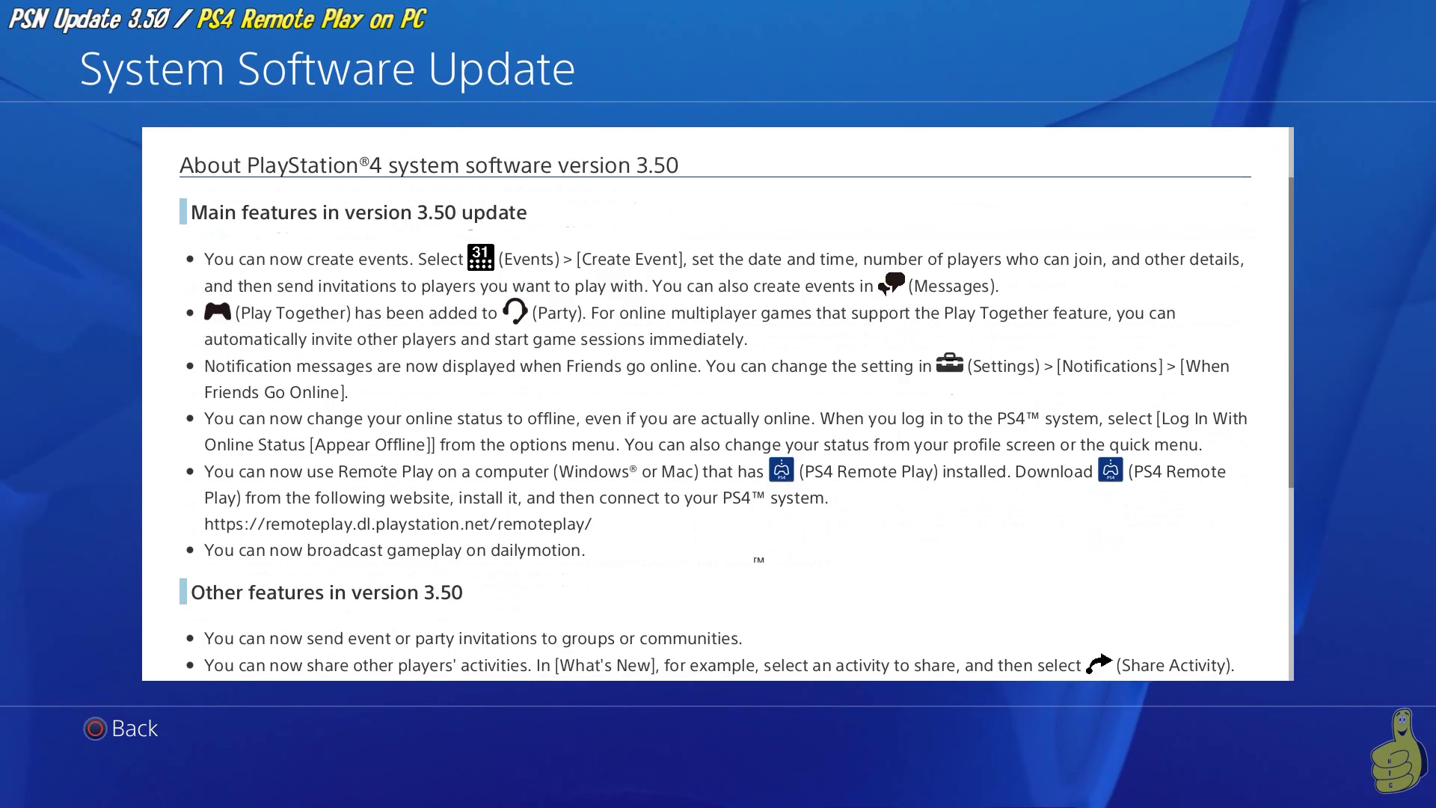
pyautogui.scroll(-1, 716, 404)
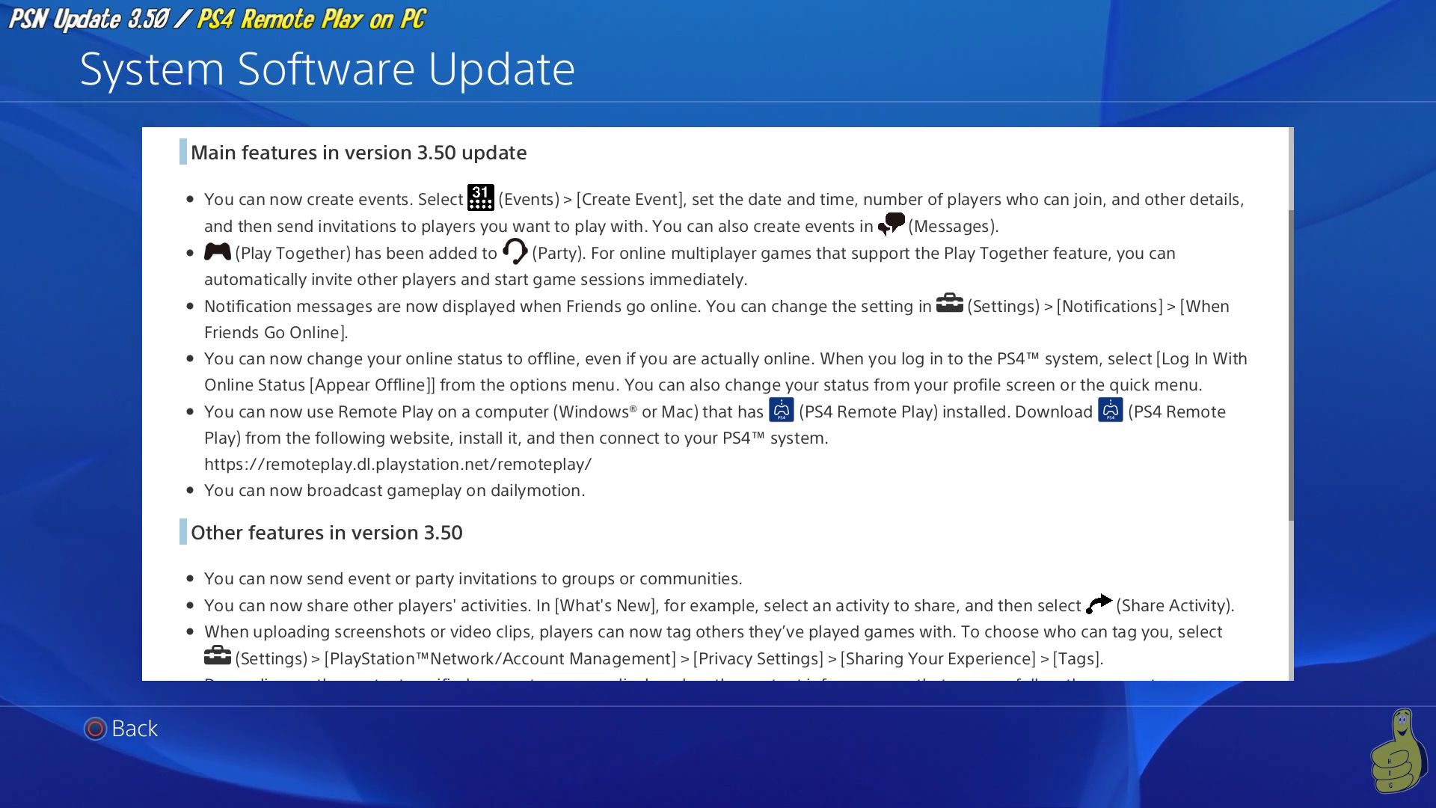
pyautogui.scroll(-5, 715, 404)
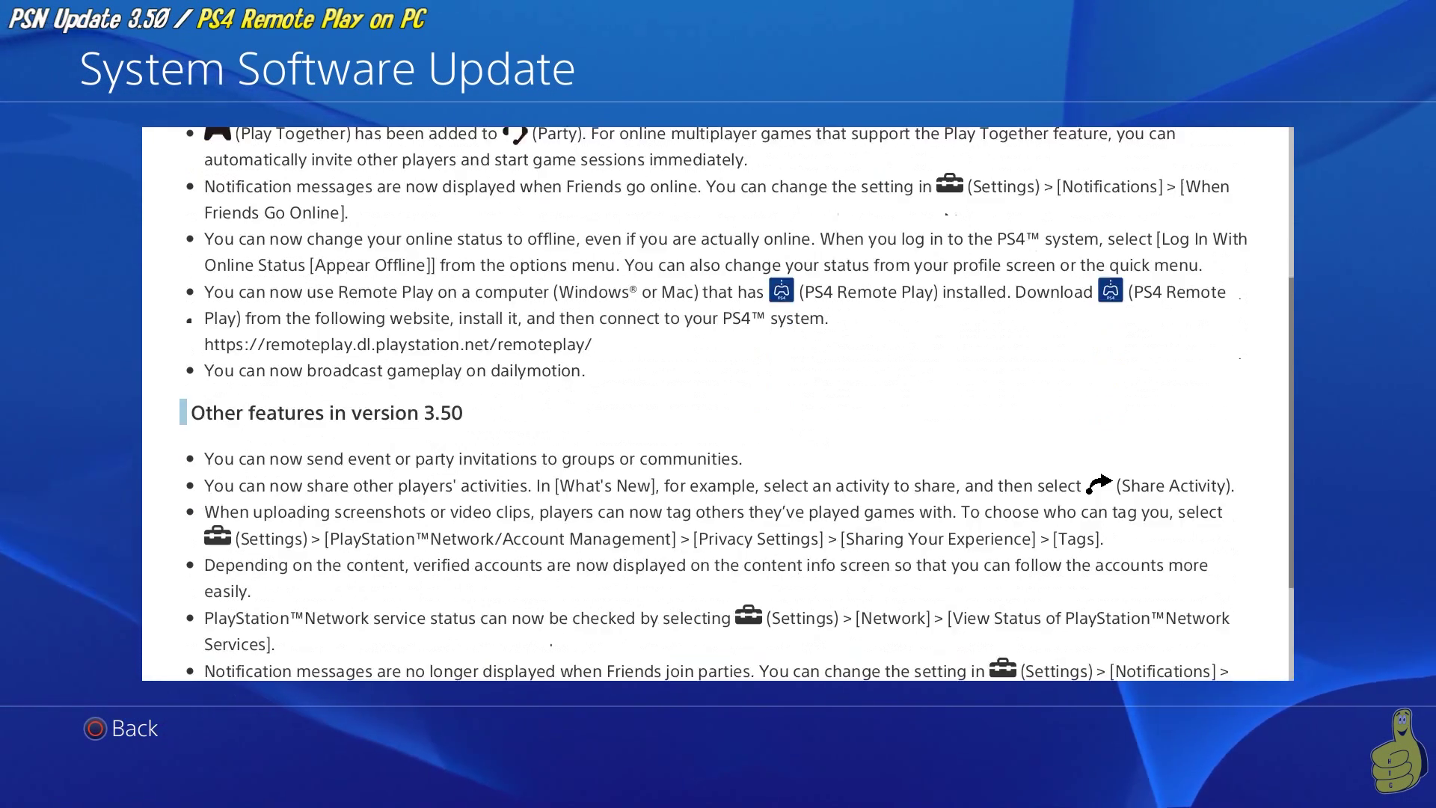
pyautogui.scroll(-4, 716, 404)
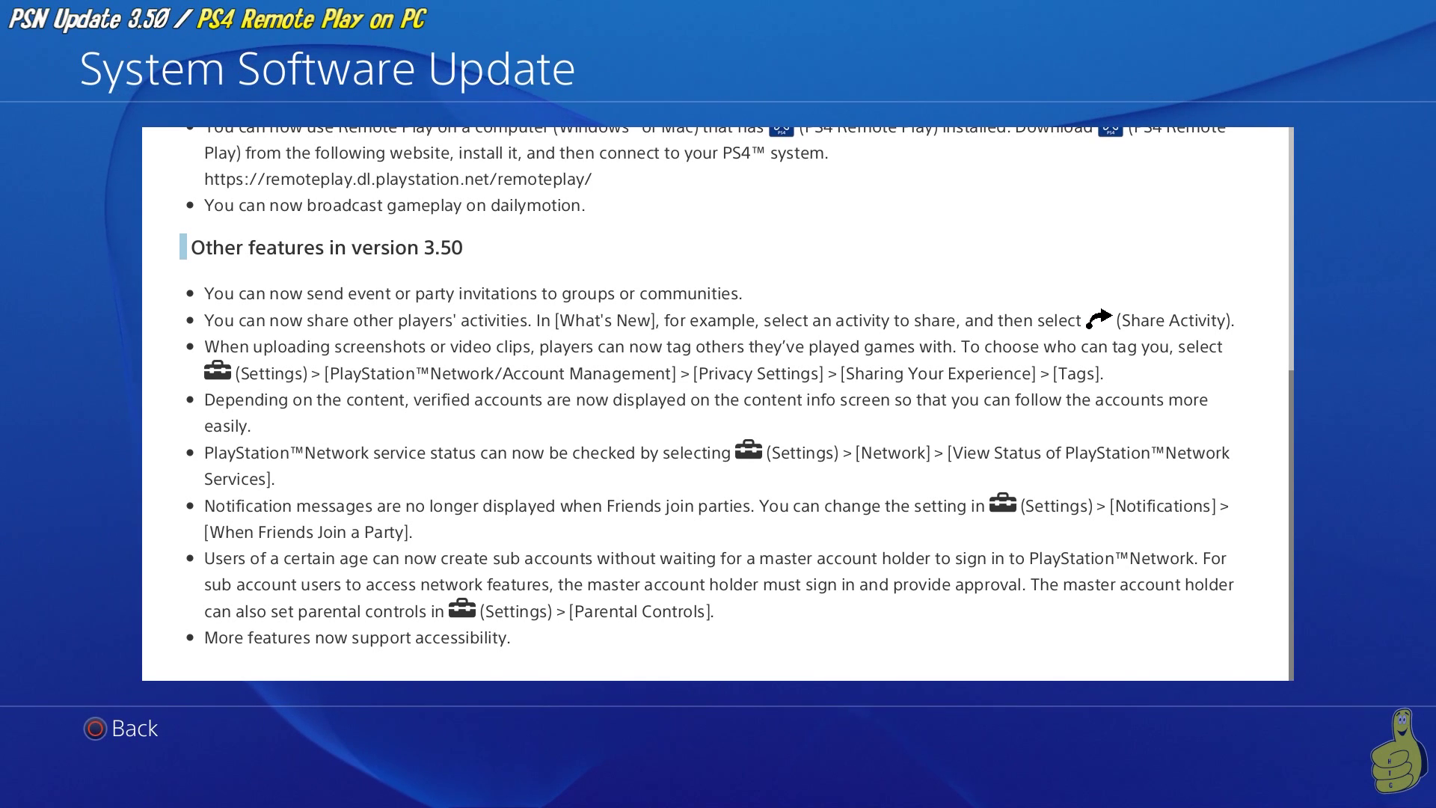
pyautogui.press('Escape')
# - Proceed with the PS4 system software update to version 3.50
pyautogui.press('Down')
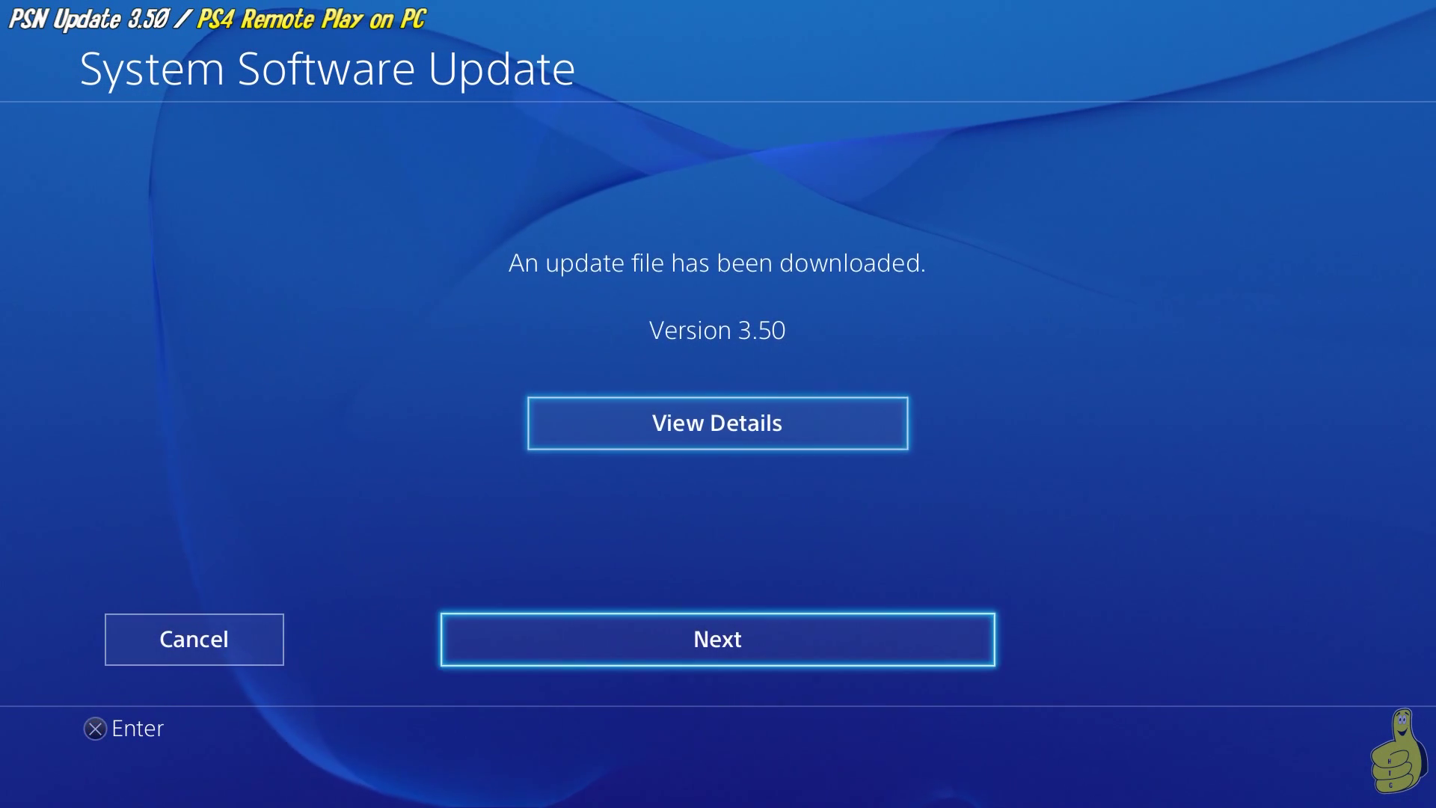
pyautogui.press('Return')
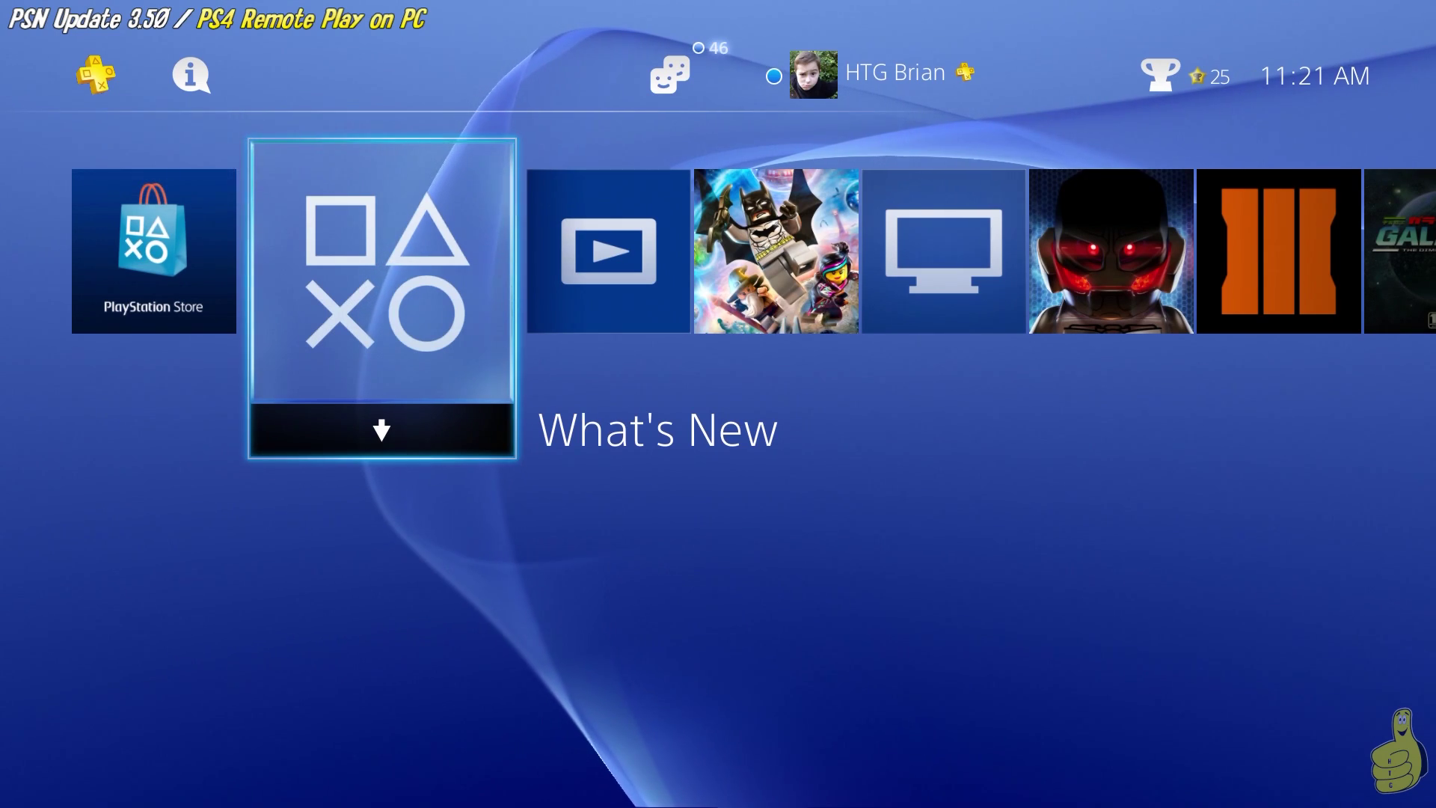
# - Open PlayStation Network/Account Management in the PS4 settings from the home screen
pyautogui.press('Right')
pyautogui.press('Up')
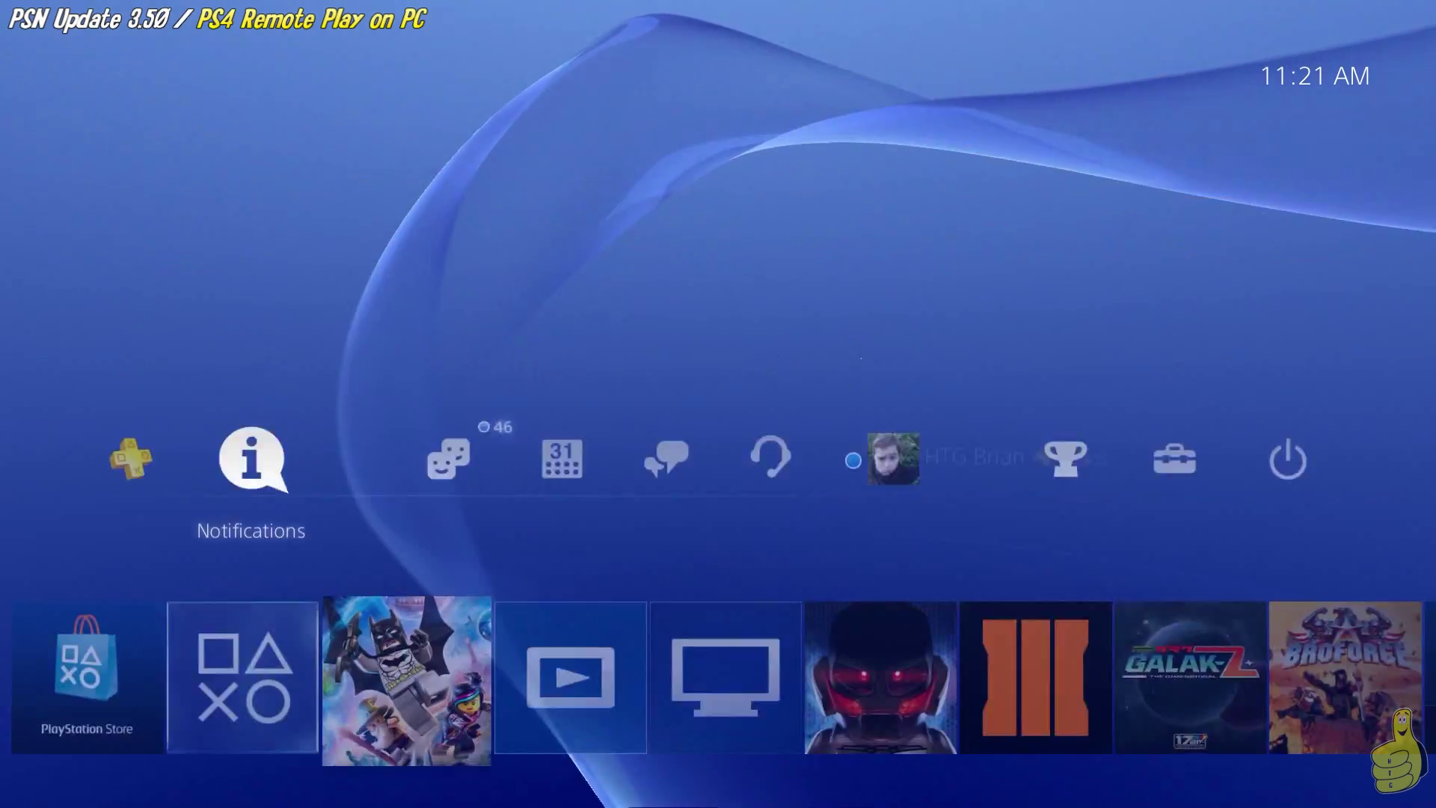
pyautogui.press('Right')
pyautogui.press('Right')
pyautogui.press('Right')
pyautogui.press('Right')
pyautogui.press('Right')
pyautogui.press('Right')
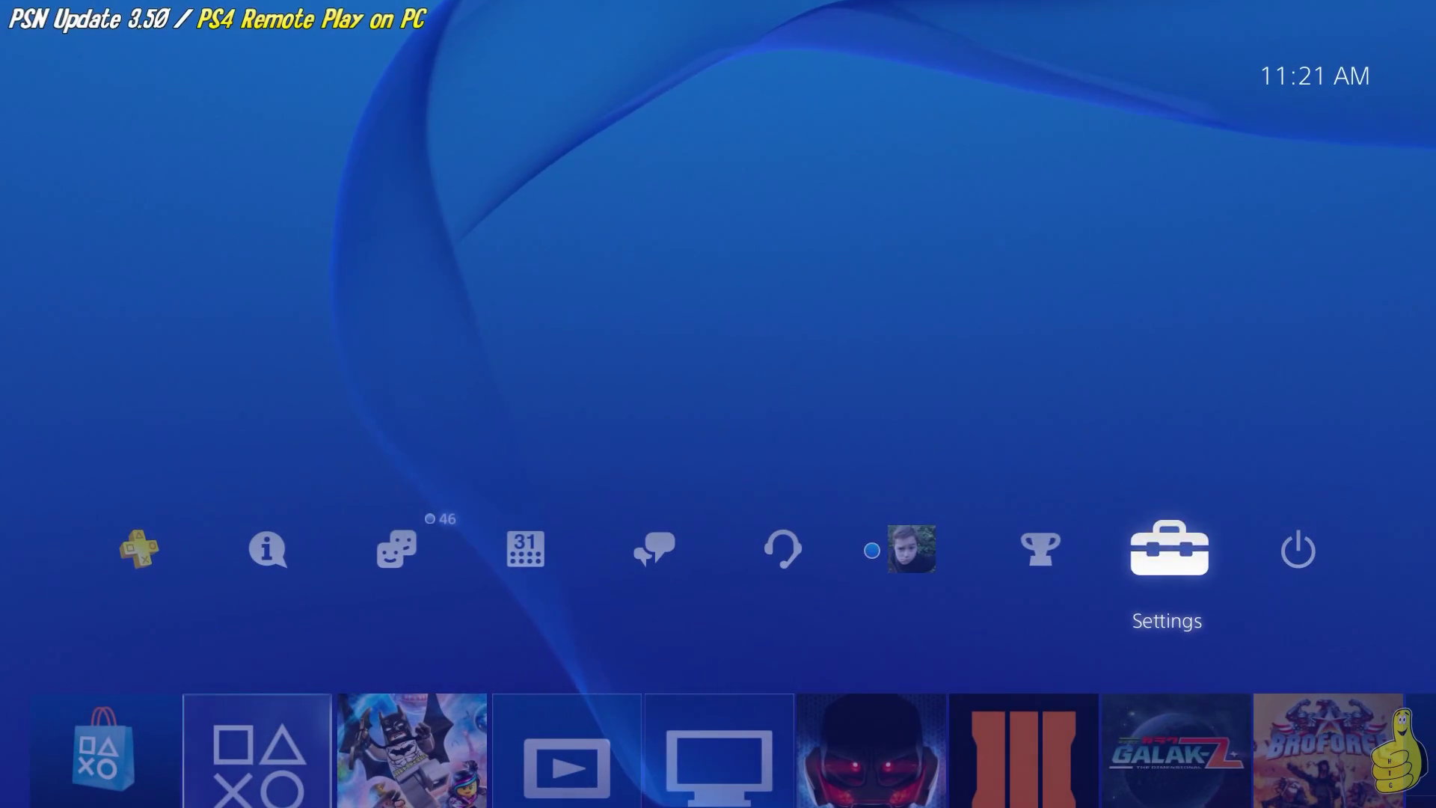
pyautogui.press('Return')
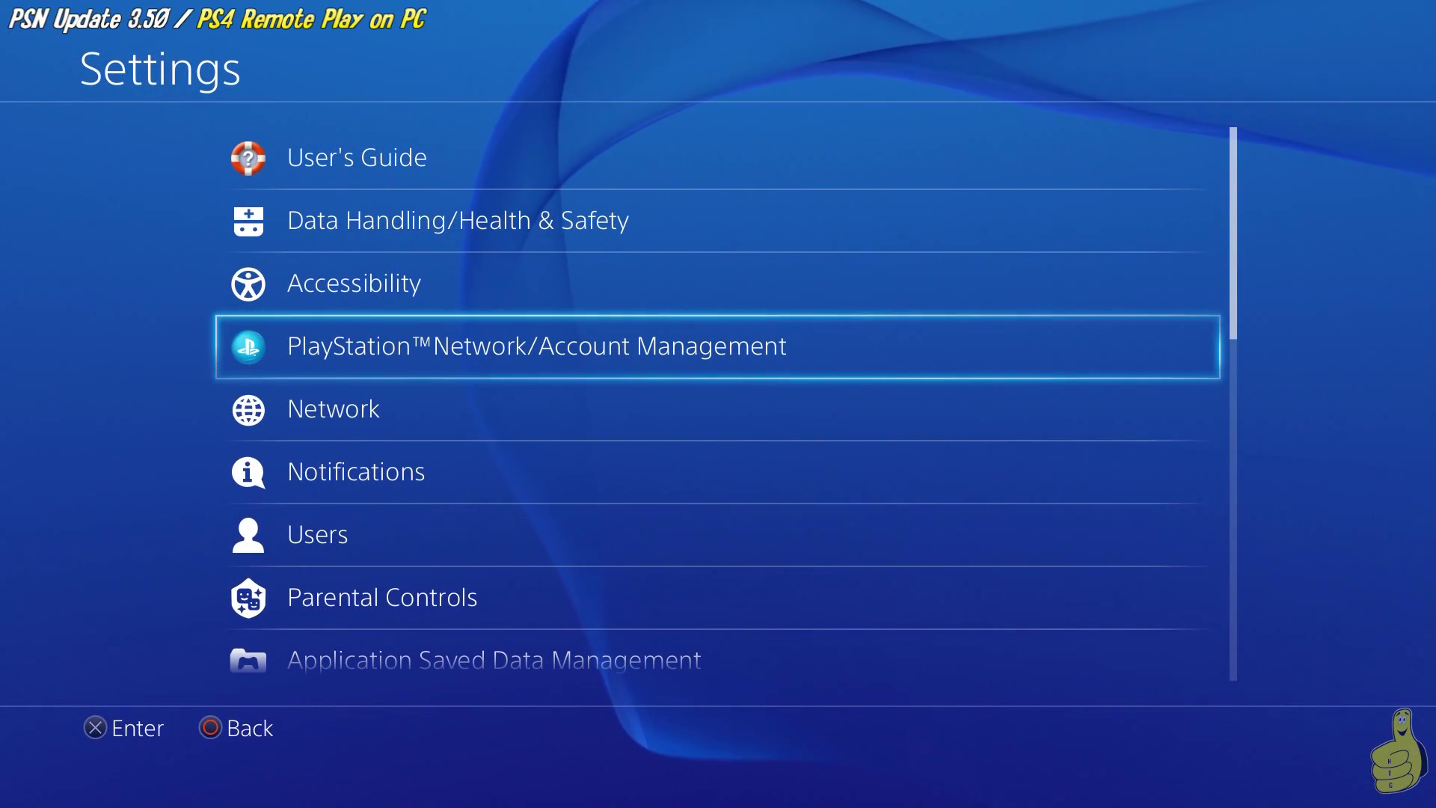
pyautogui.press('Return')
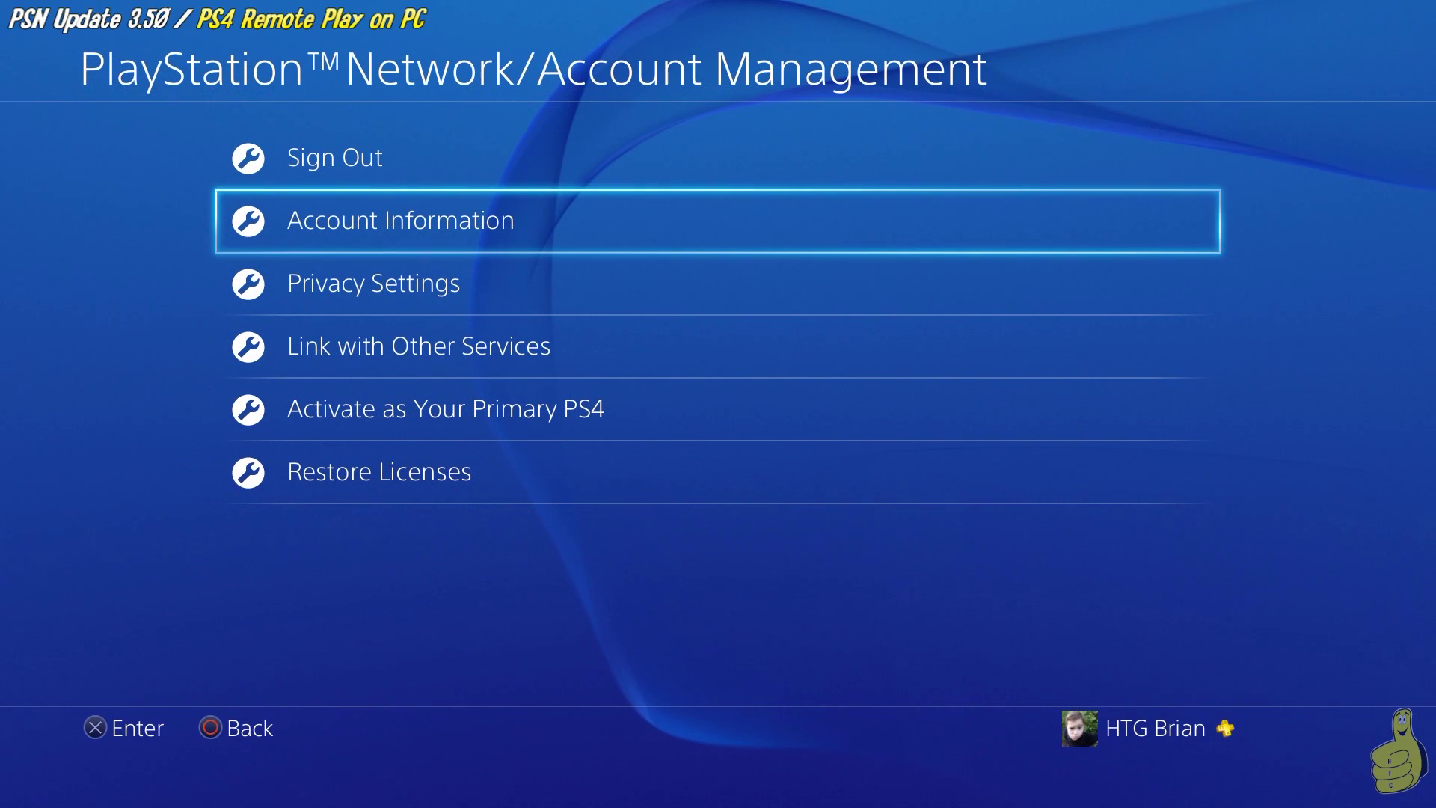
# - Activate this console as the primary PS4 and return to the main settings list
pyautogui.press('Down')
pyautogui.press('Down')
pyautogui.press('Down')
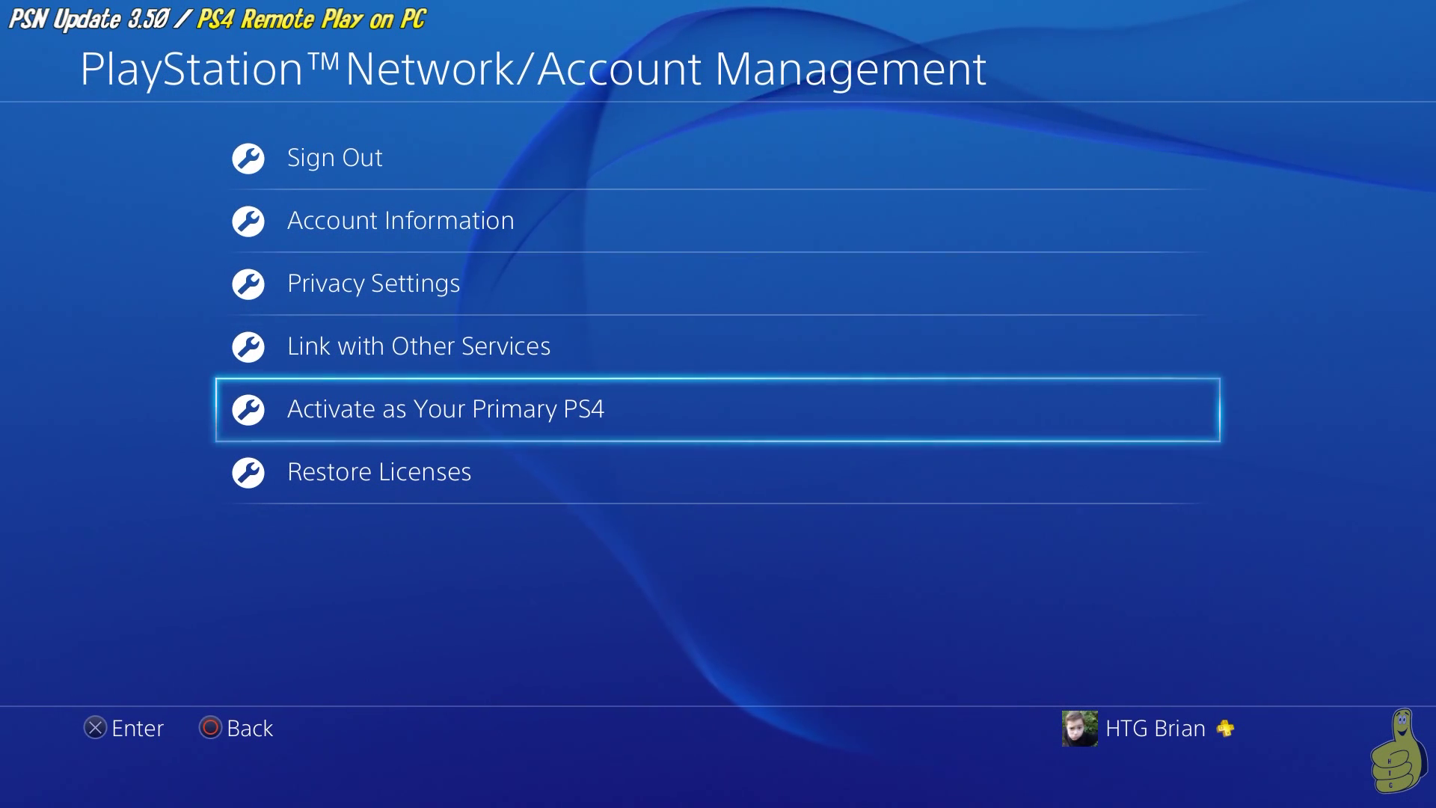
pyautogui.press('Return')
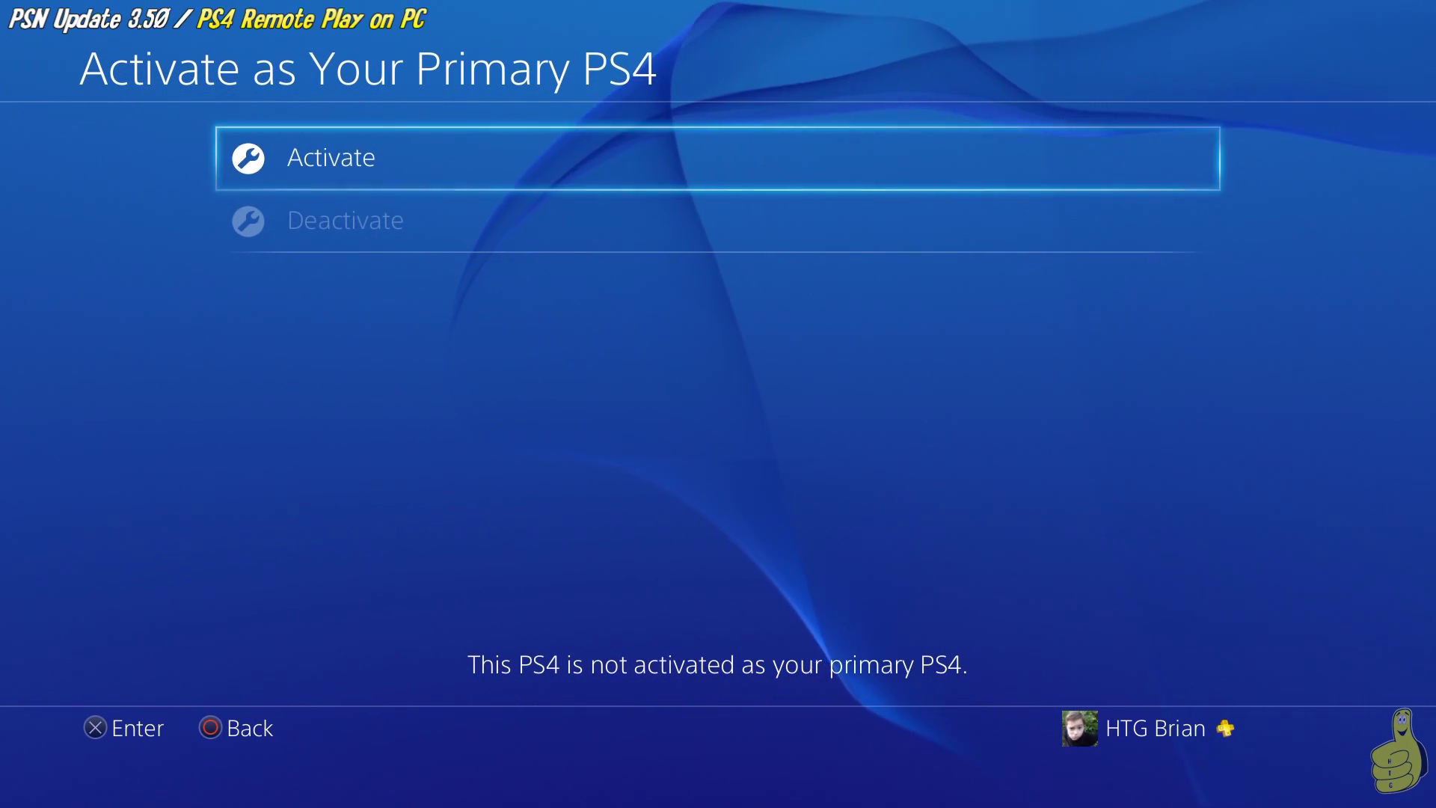
pyautogui.press('Return')
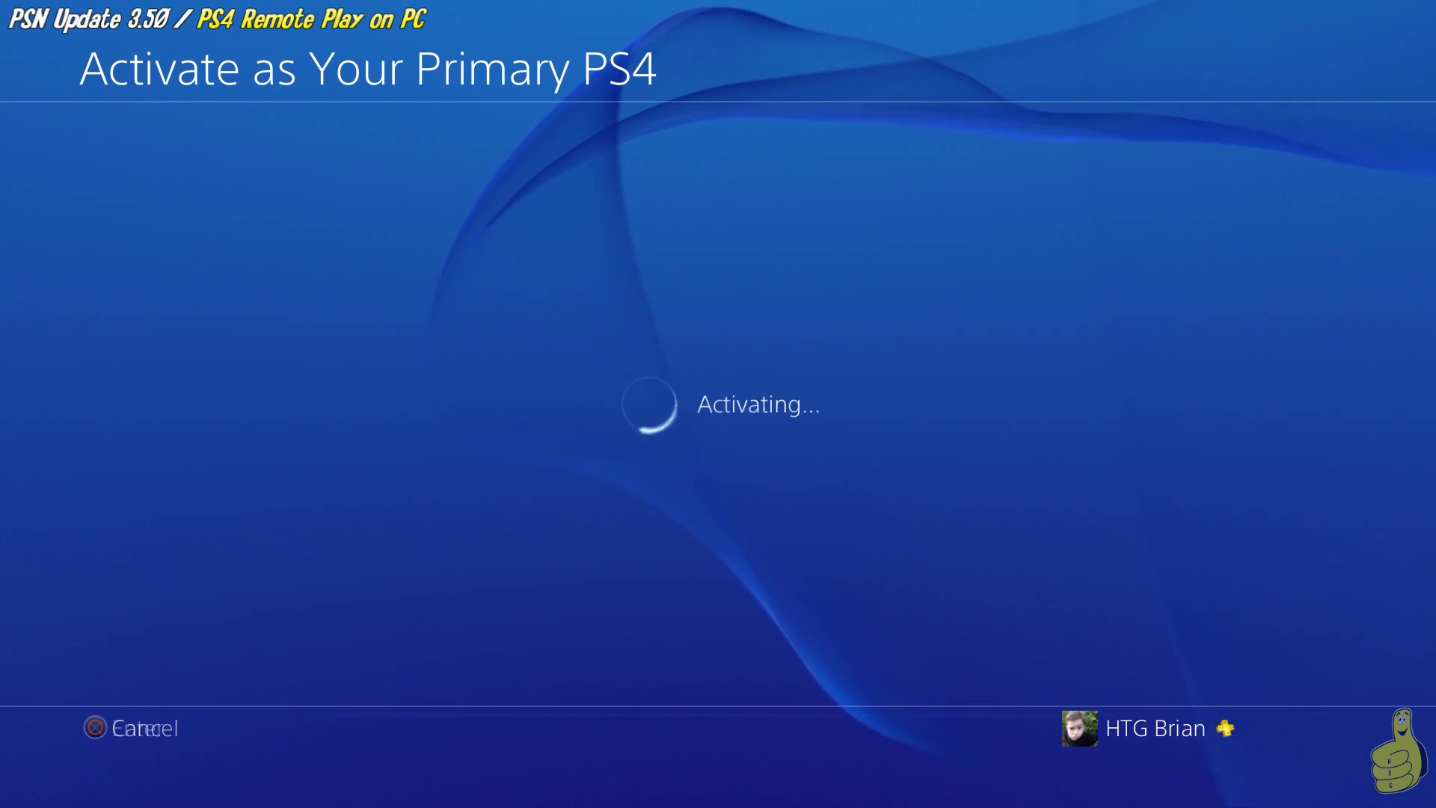
pyautogui.press('Return')
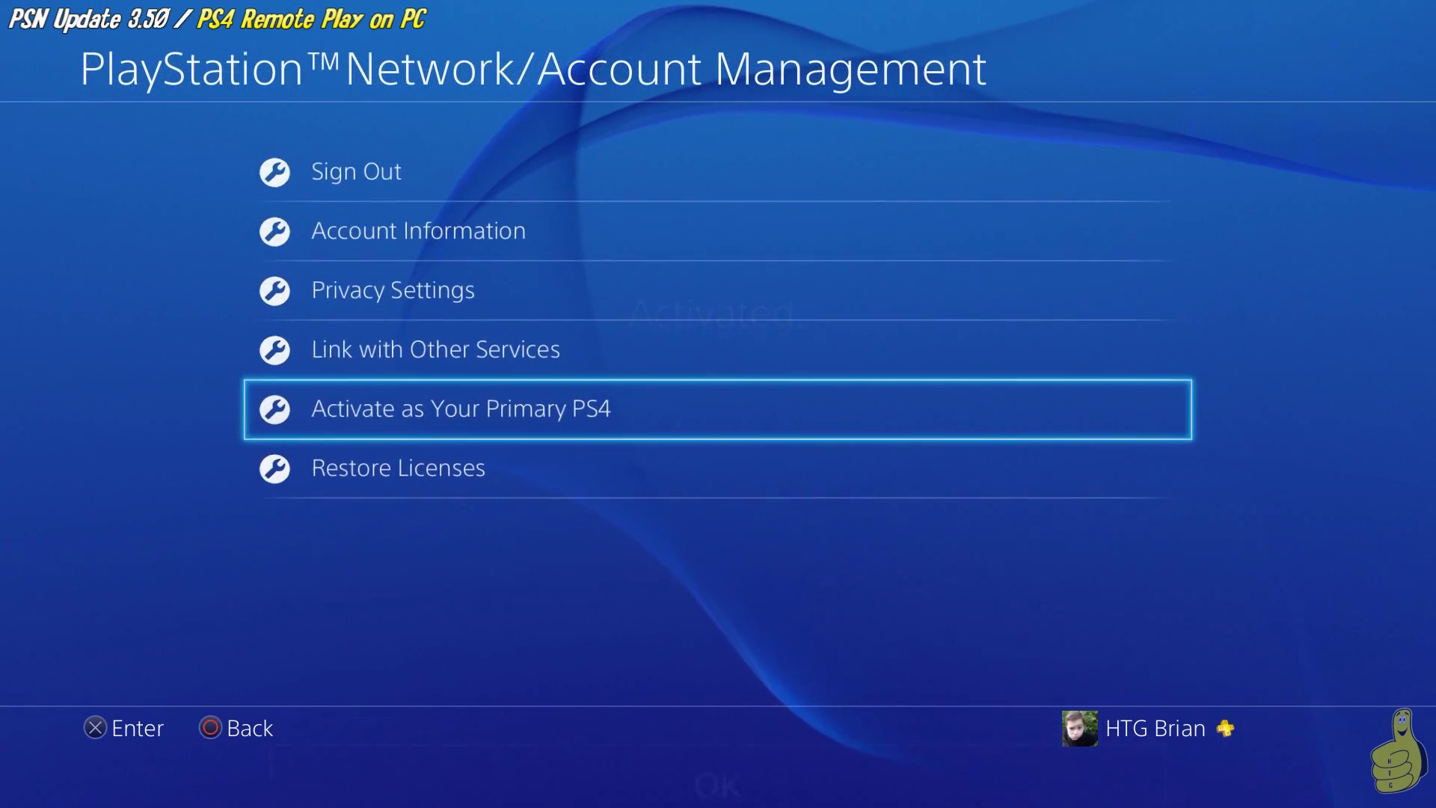
pyautogui.press('Escape')
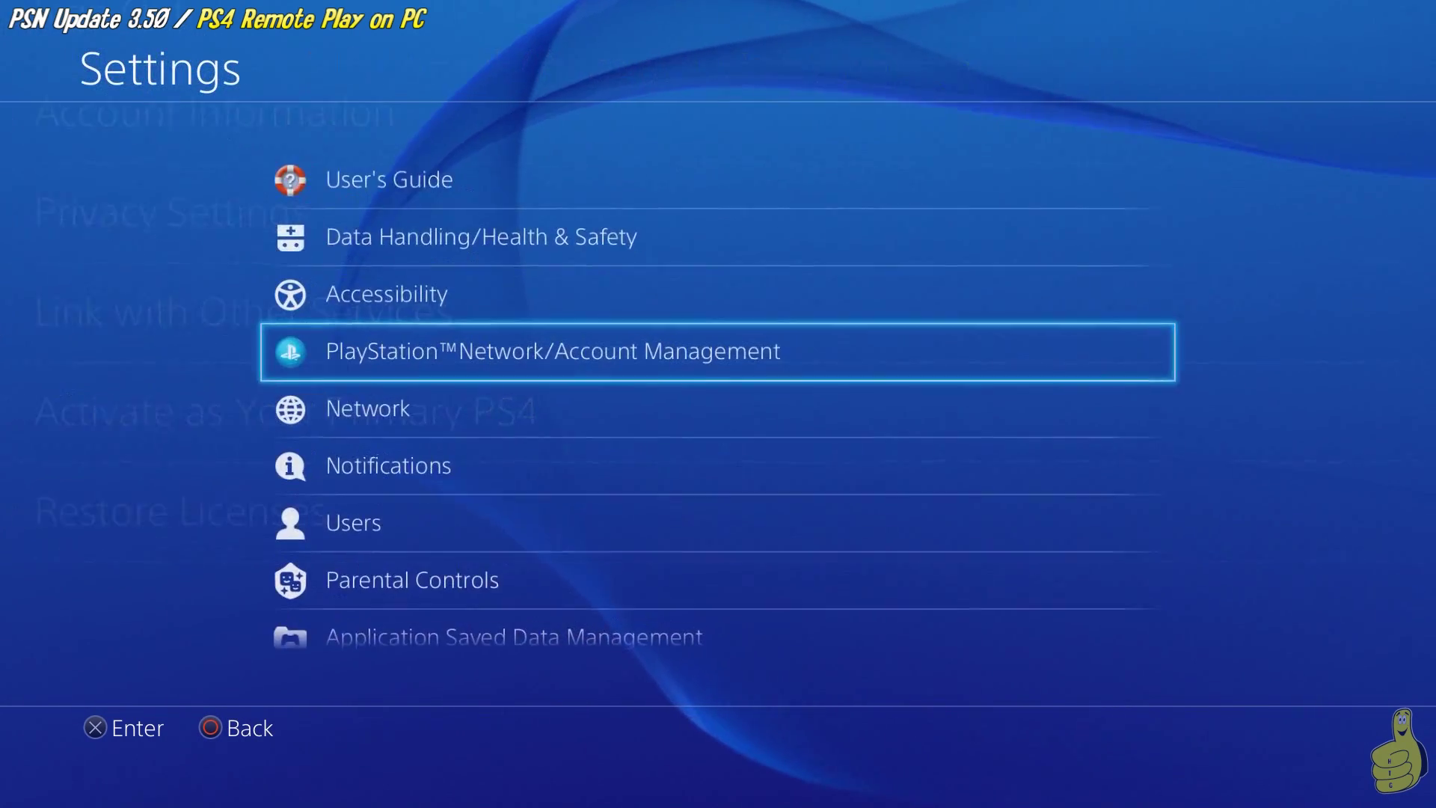
# - Open the Set Features Available in Rest Mode page in the Power Save Settings
pyautogui.press('Down')
pyautogui.press('Down')
pyautogui.press('Down')
pyautogui.press('Down')
pyautogui.press('Down')
pyautogui.press('Down')
pyautogui.press('Down')
pyautogui.press('Down')
pyautogui.press('Down')
pyautogui.press('Down')
pyautogui.press('Down')
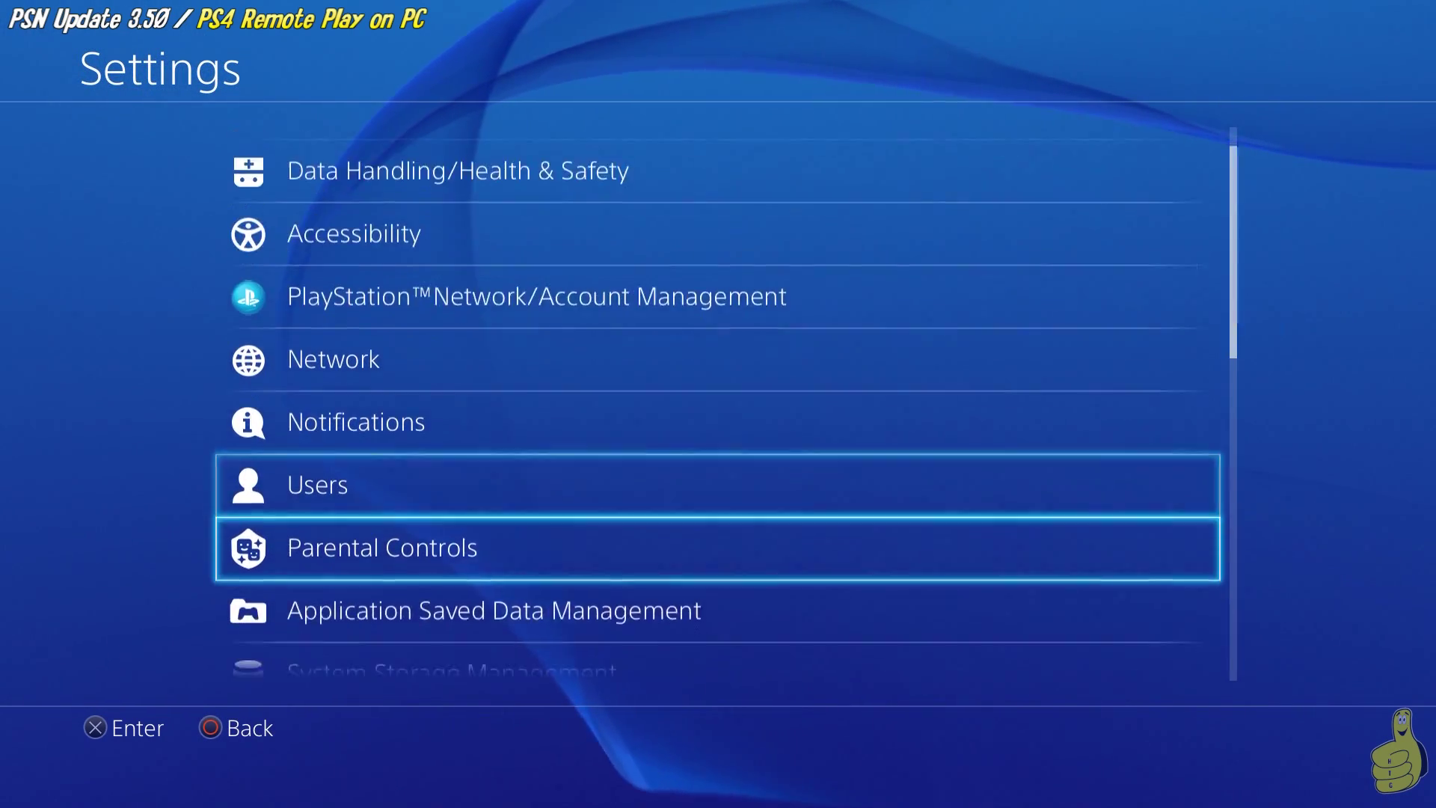
pyautogui.press('Down')
pyautogui.press('Down')
pyautogui.press('Down')
pyautogui.press('Down')
pyautogui.press('Down')
pyautogui.press('Down')
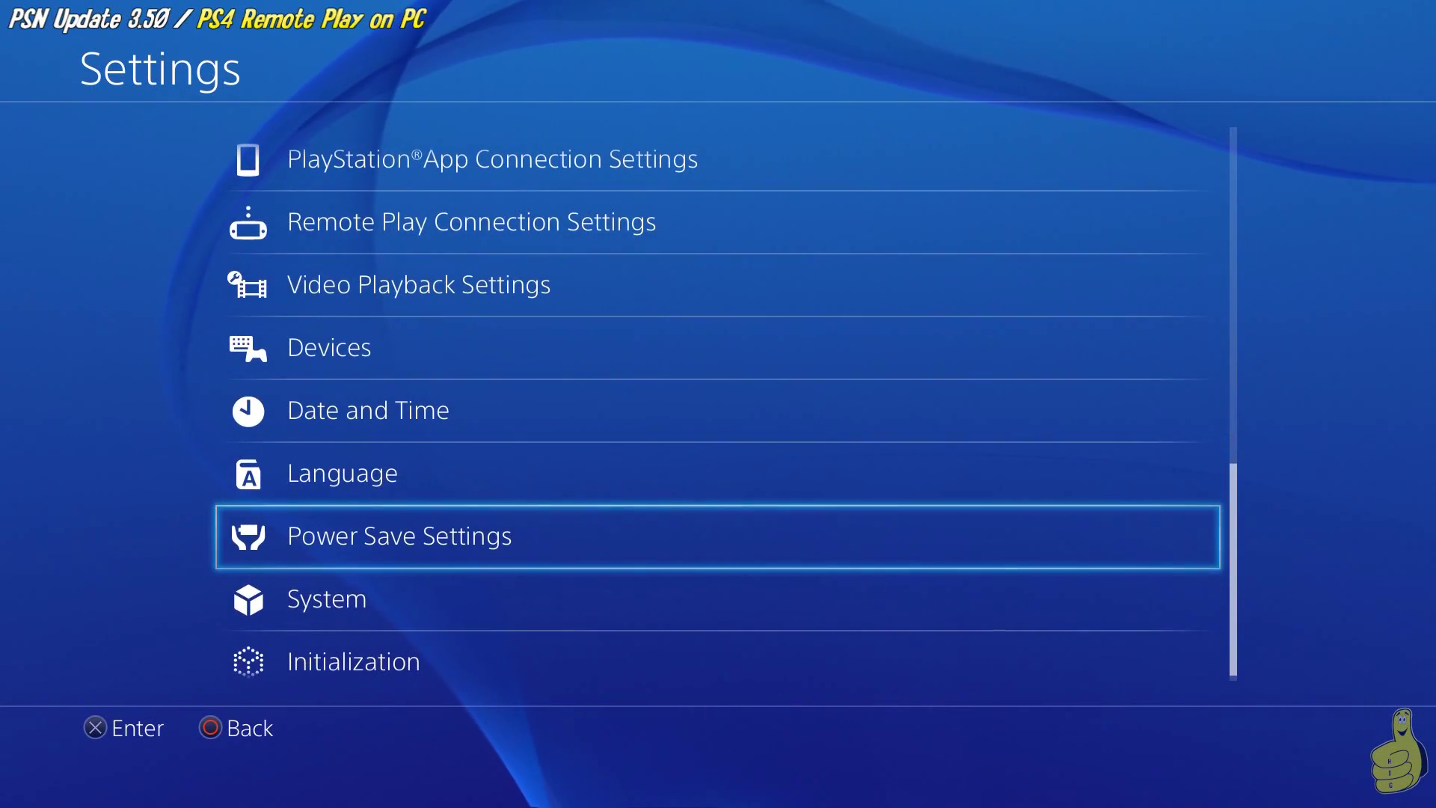
pyautogui.press('Return')
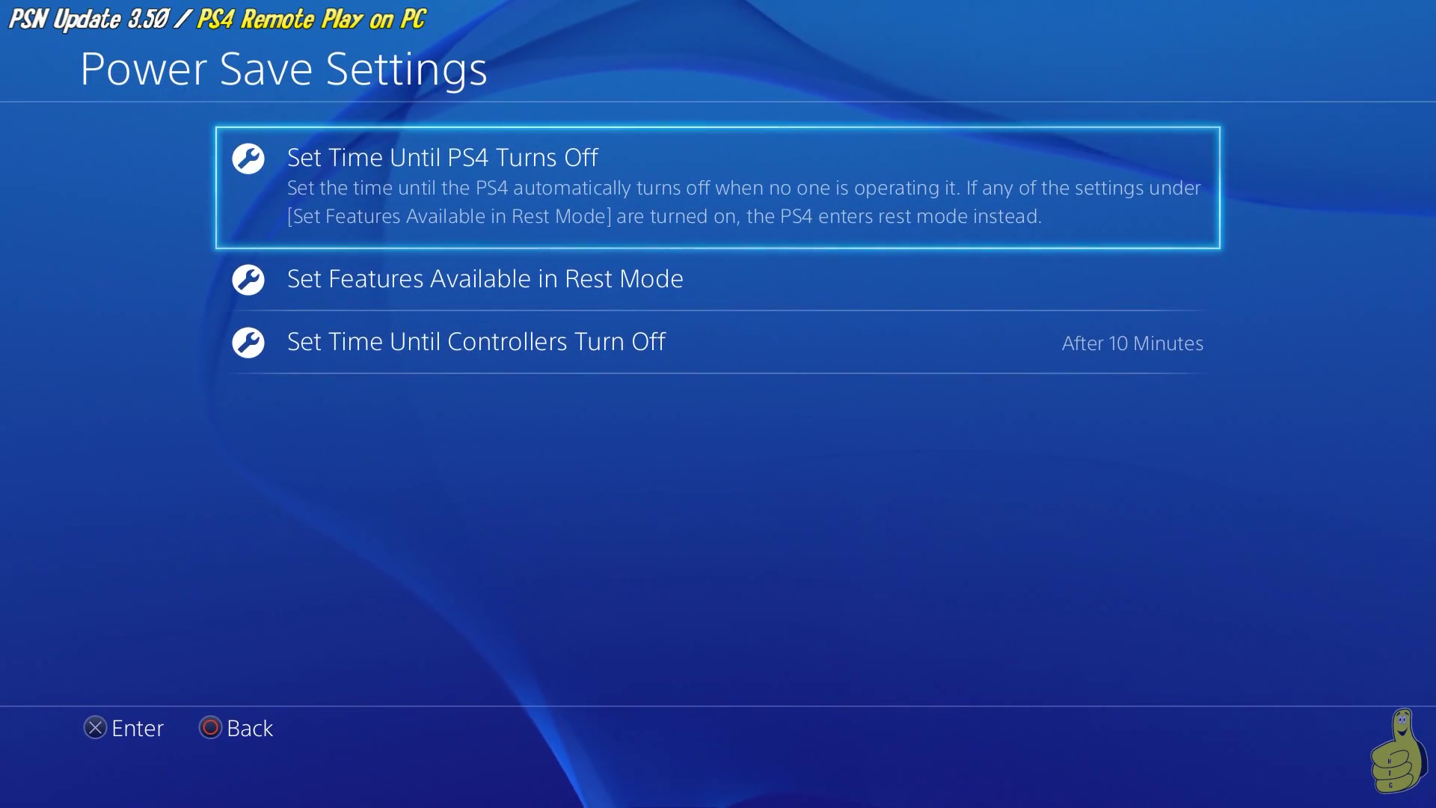
pyautogui.press('Down')
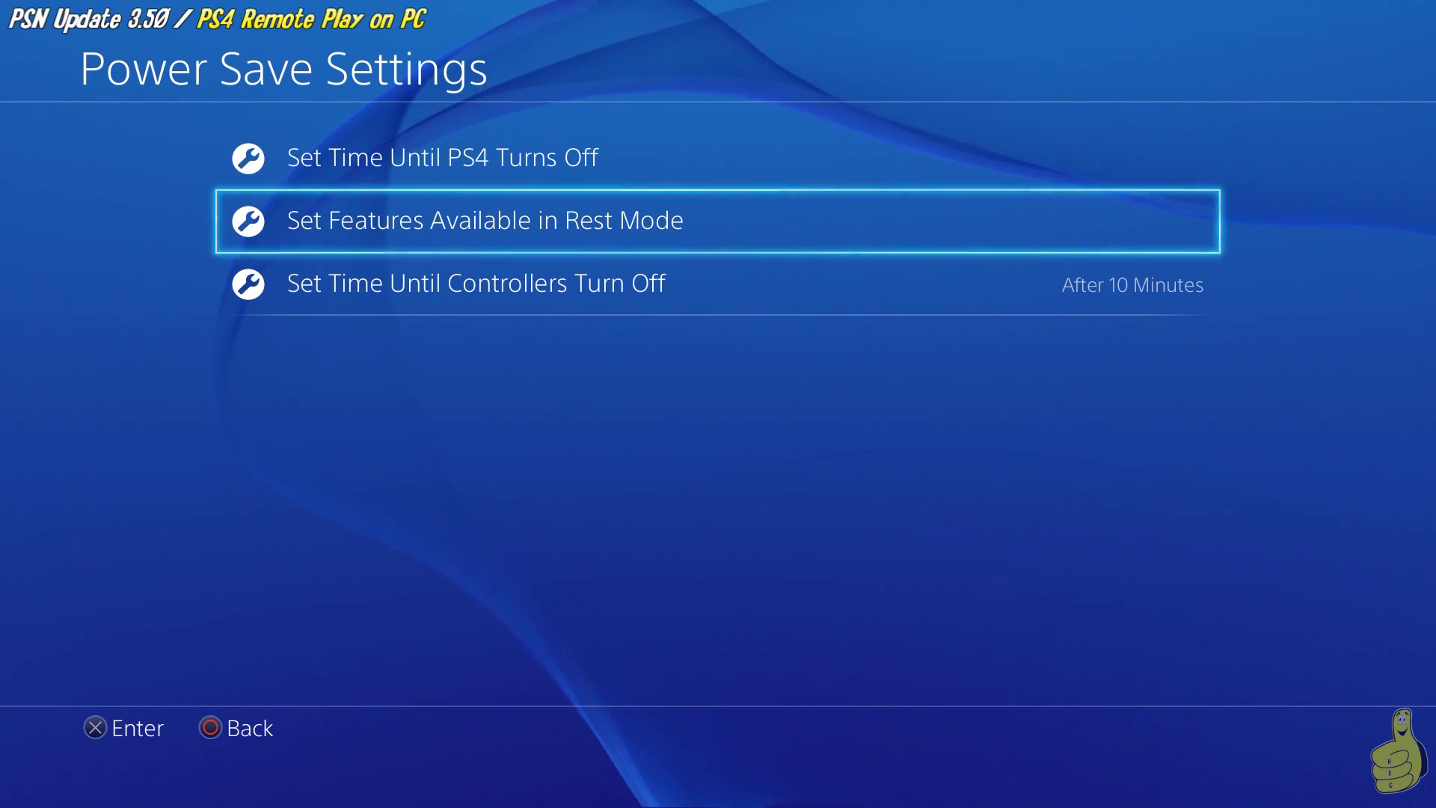
pyautogui.press('Return')
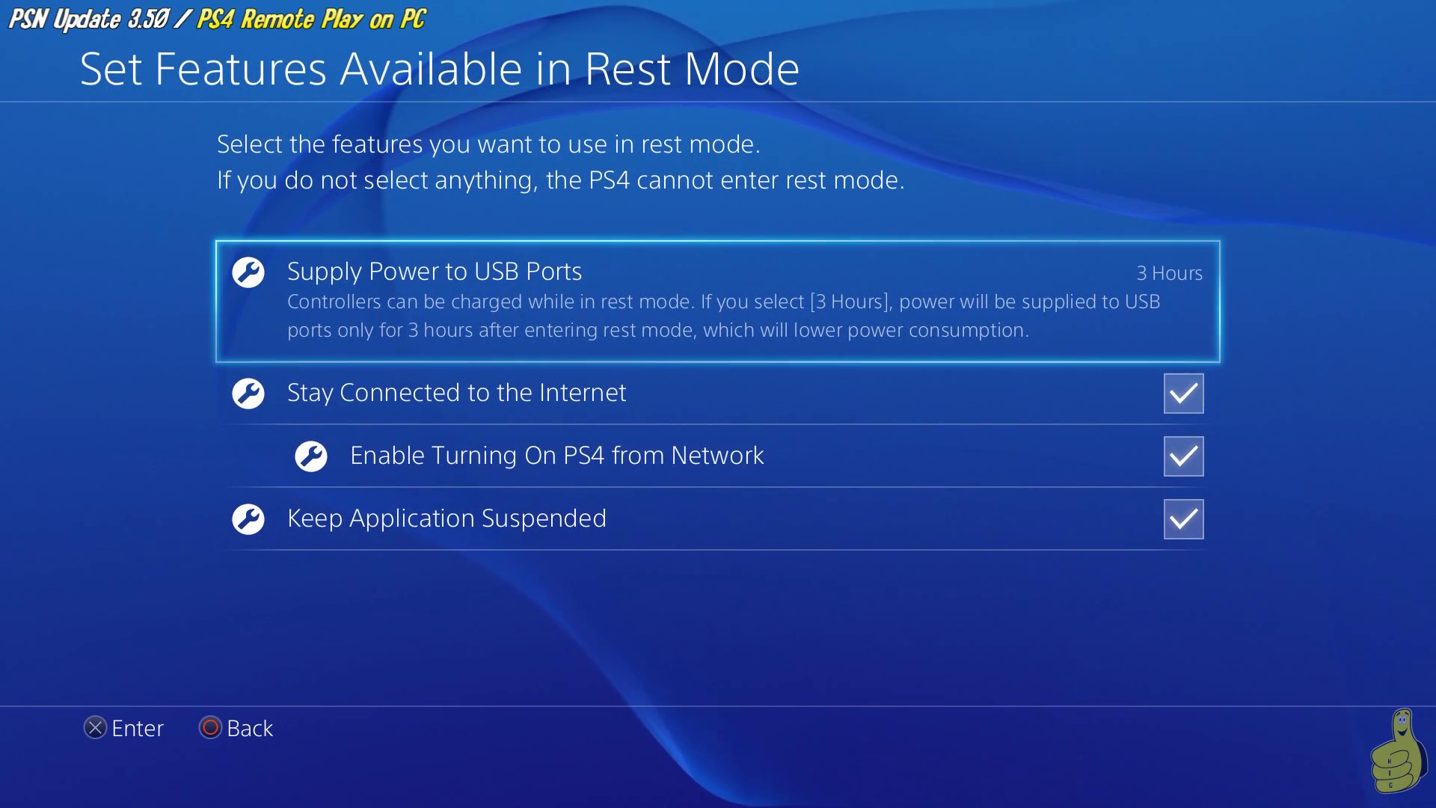
# - Review the rest mode options for internet connection, turning on from network and suspended applications, and leave the settings
pyautogui.press('Down')
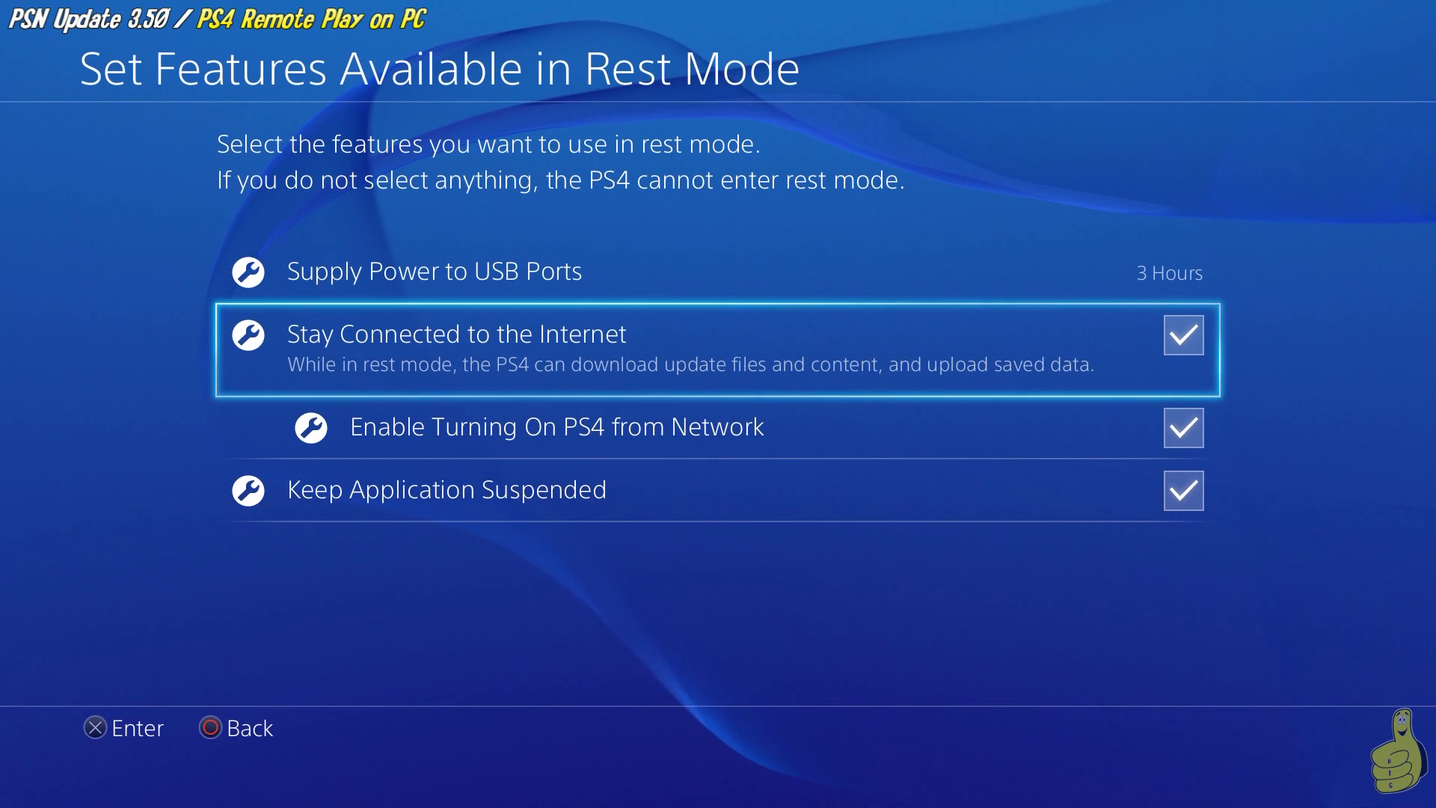
pyautogui.press('Down')
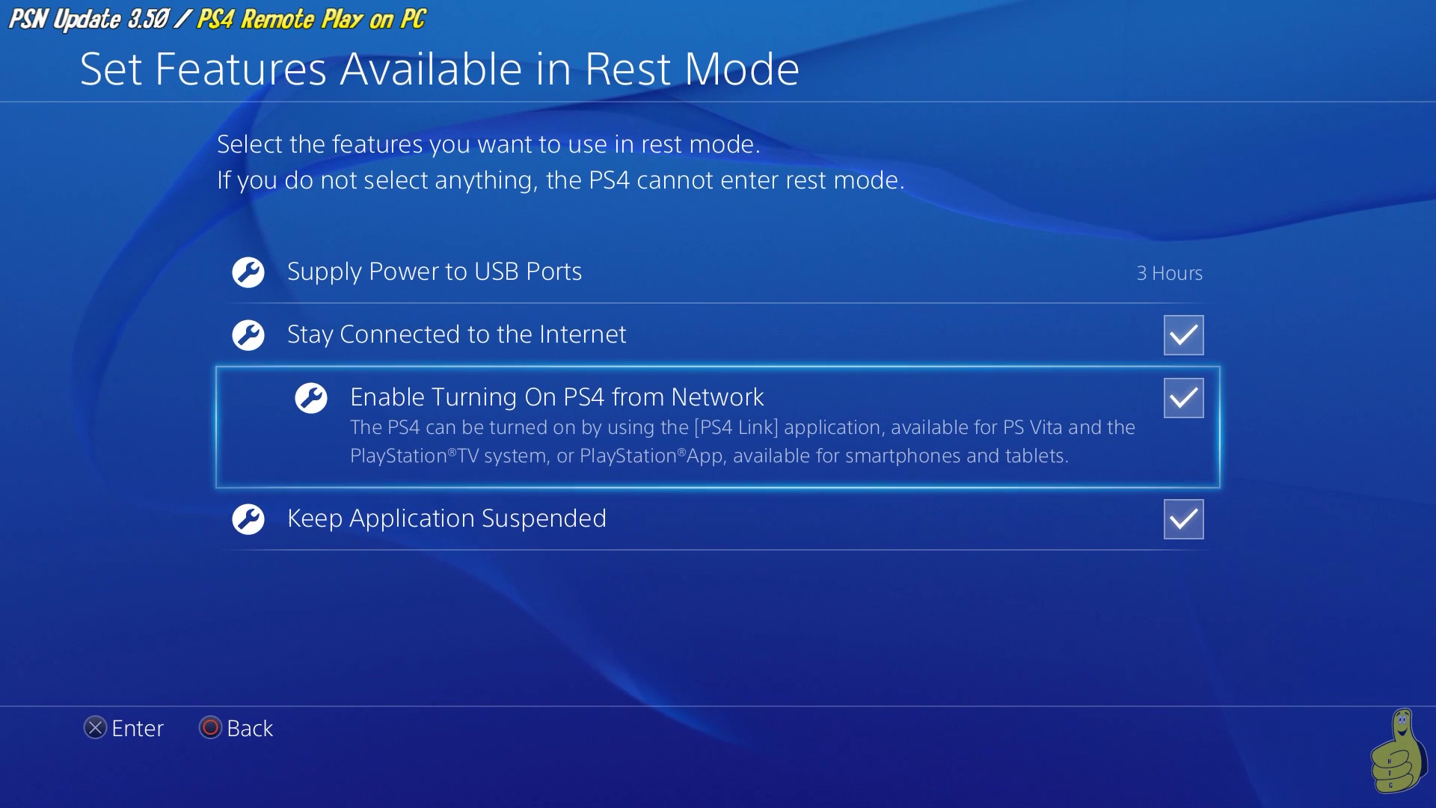
pyautogui.press('Down')
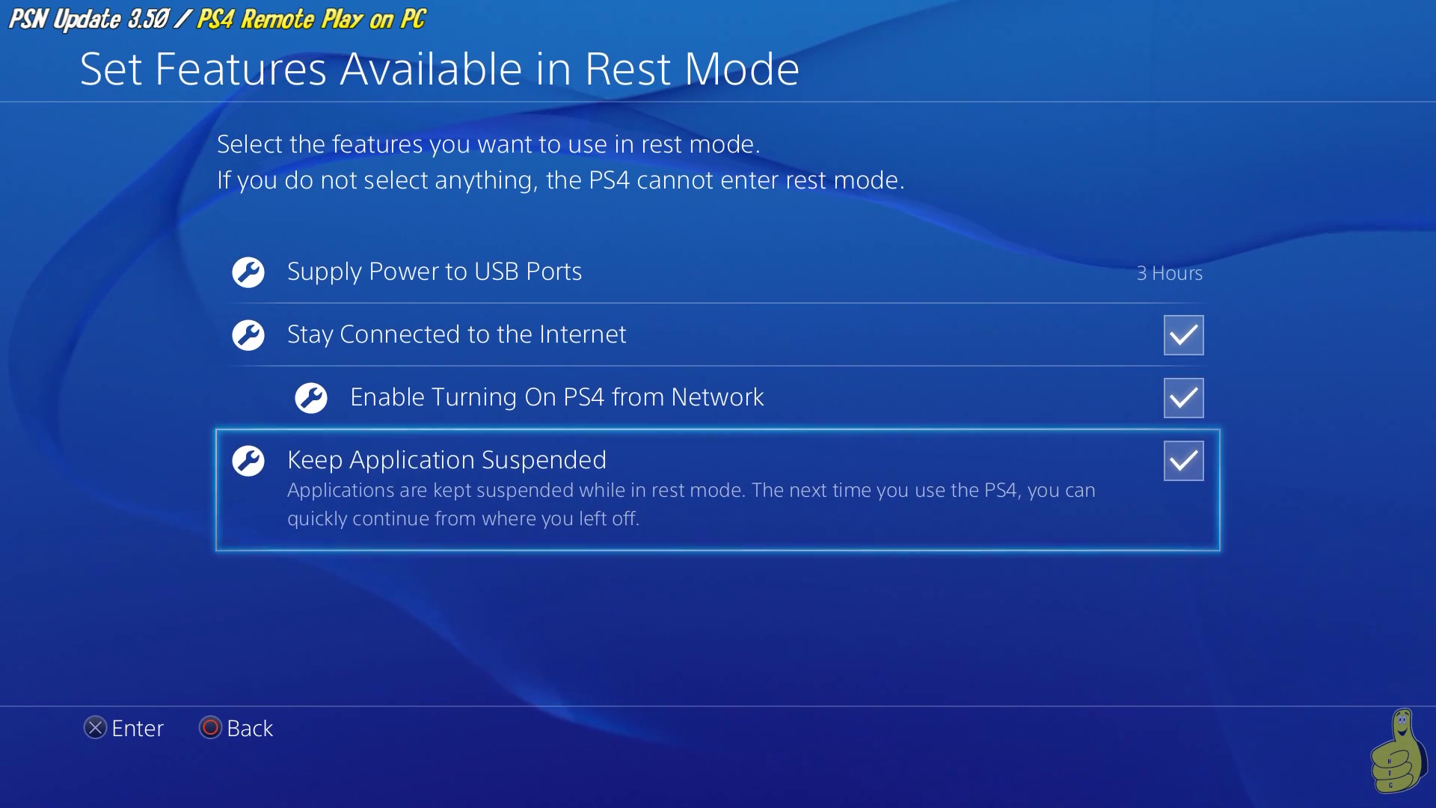
pyautogui.press('Escape')
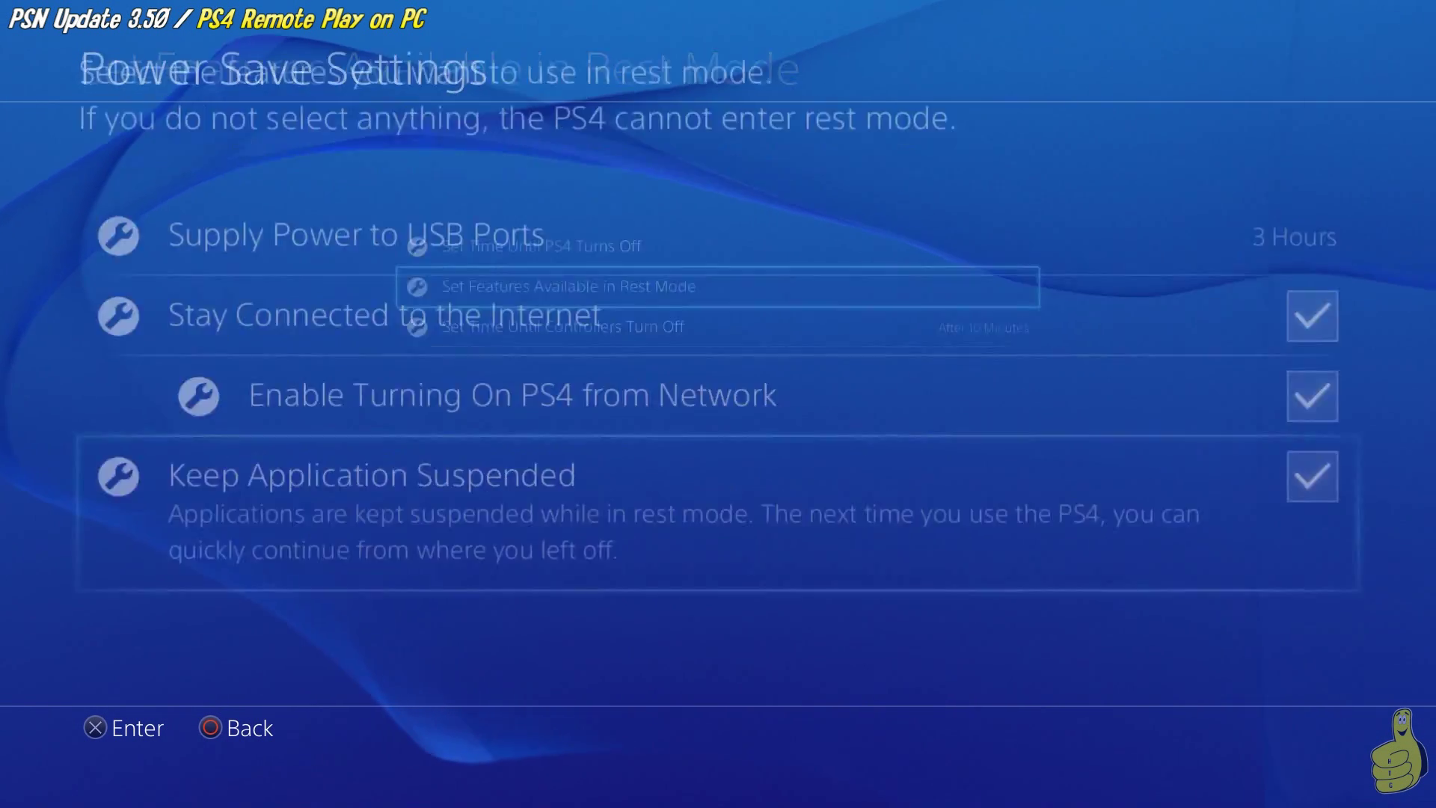
pyautogui.press('Escape')
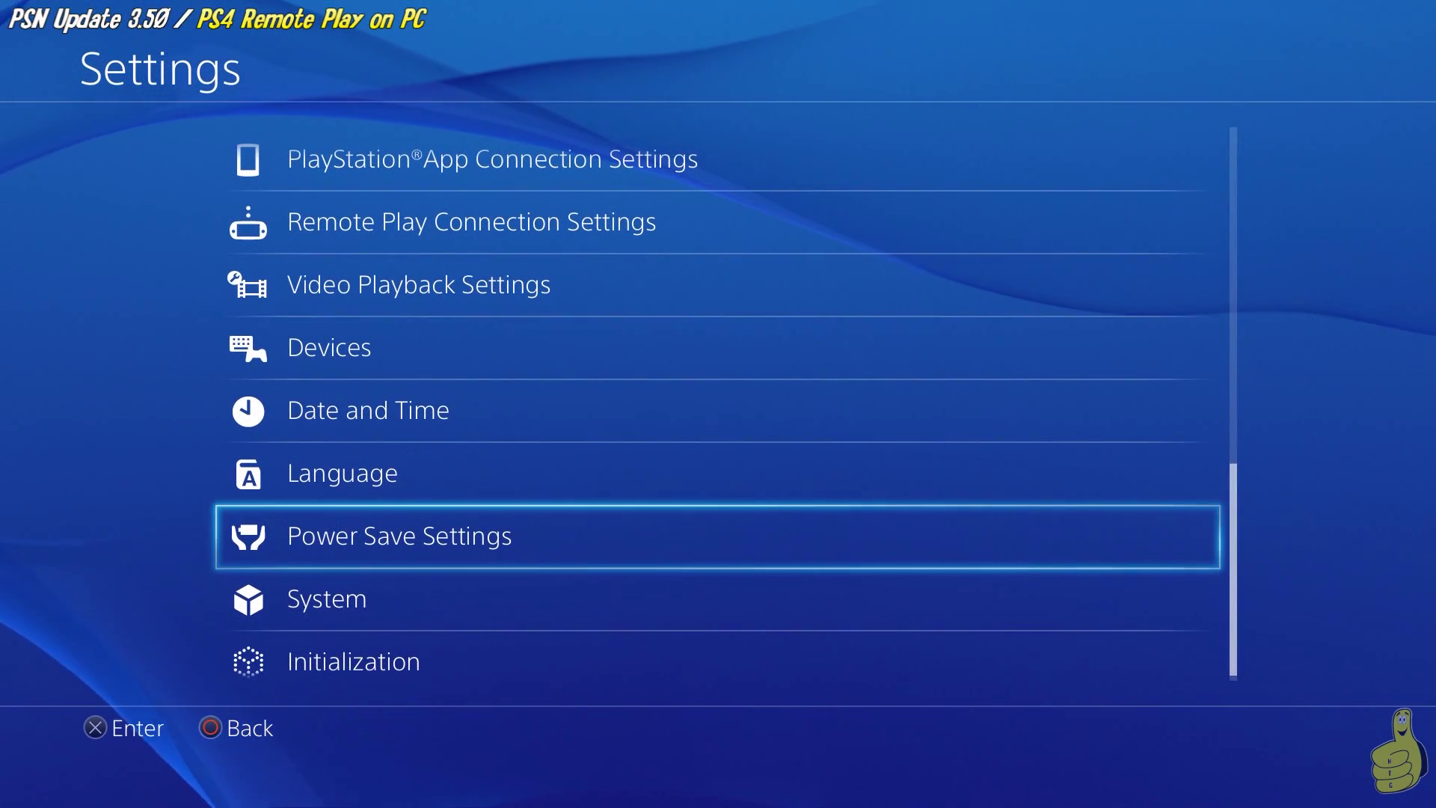
pyautogui.press('Escape')
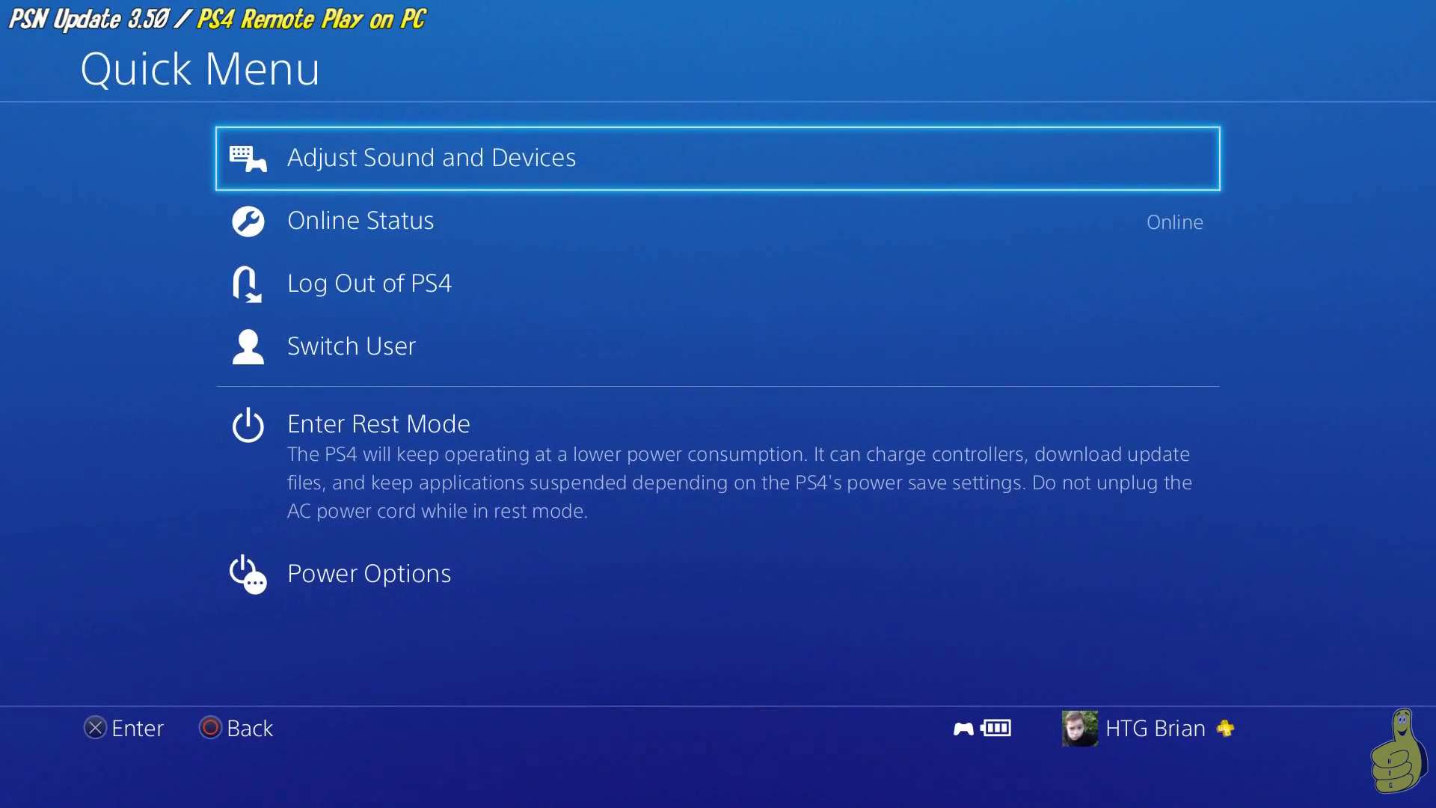
# - Put the PS4 into rest mode from the Quick Menu
pyautogui.press('Down')
pyautogui.press('Down')
pyautogui.press('Down')
pyautogui.press('Down')
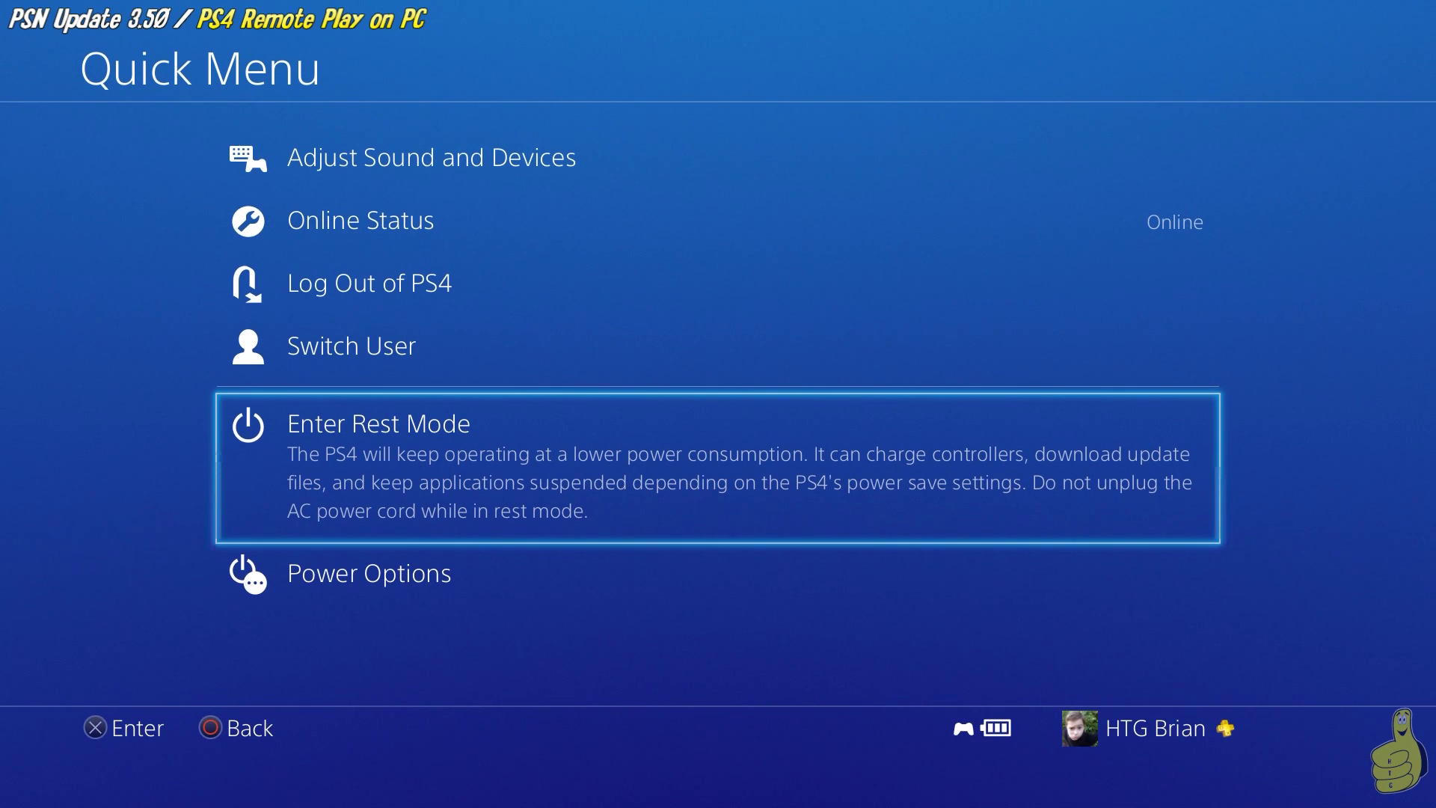
pyautogui.press('Return')
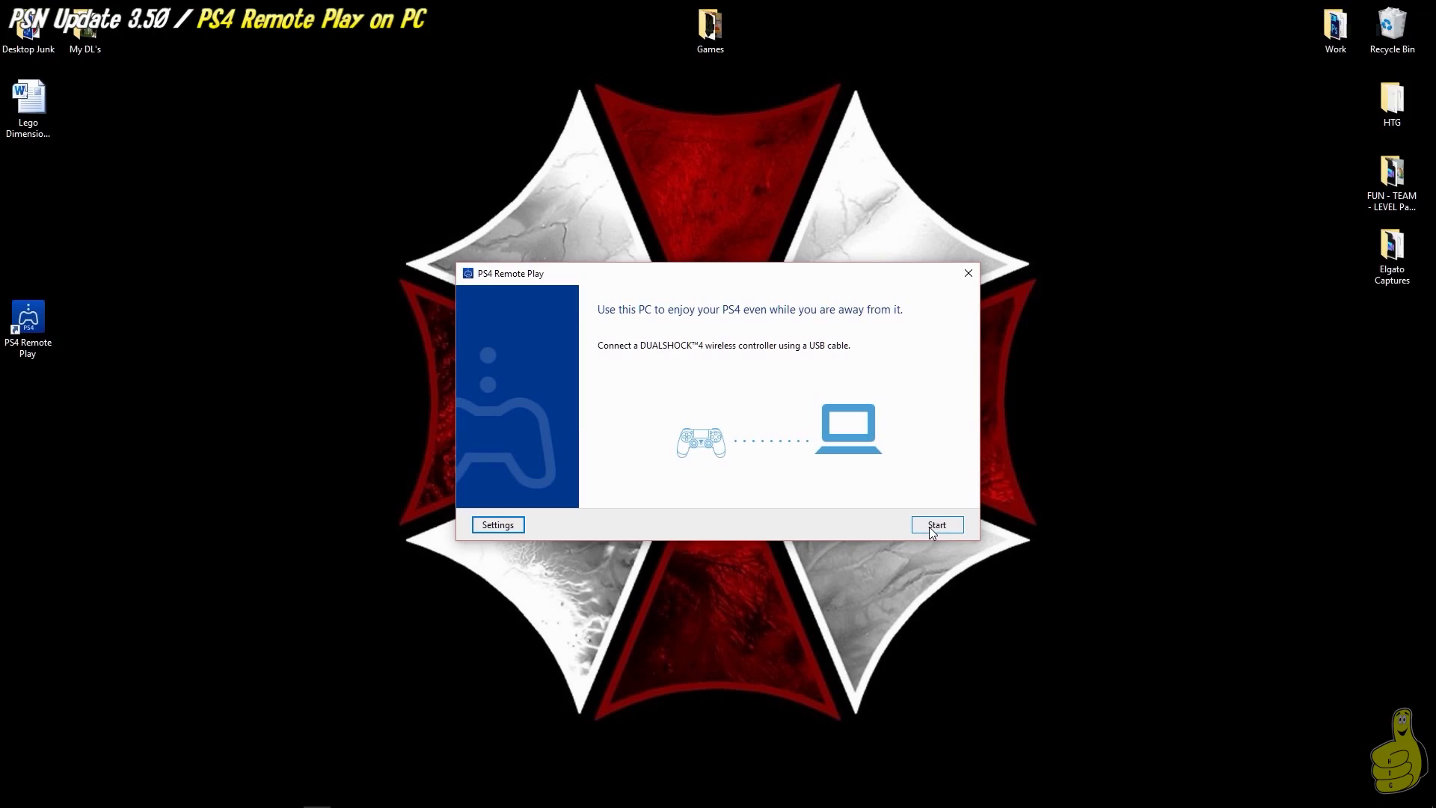
# - Switch to PS4 Remote Play on the PC, sign in to PlayStation Network in its settings and accept them
pyautogui.click(498, 524)
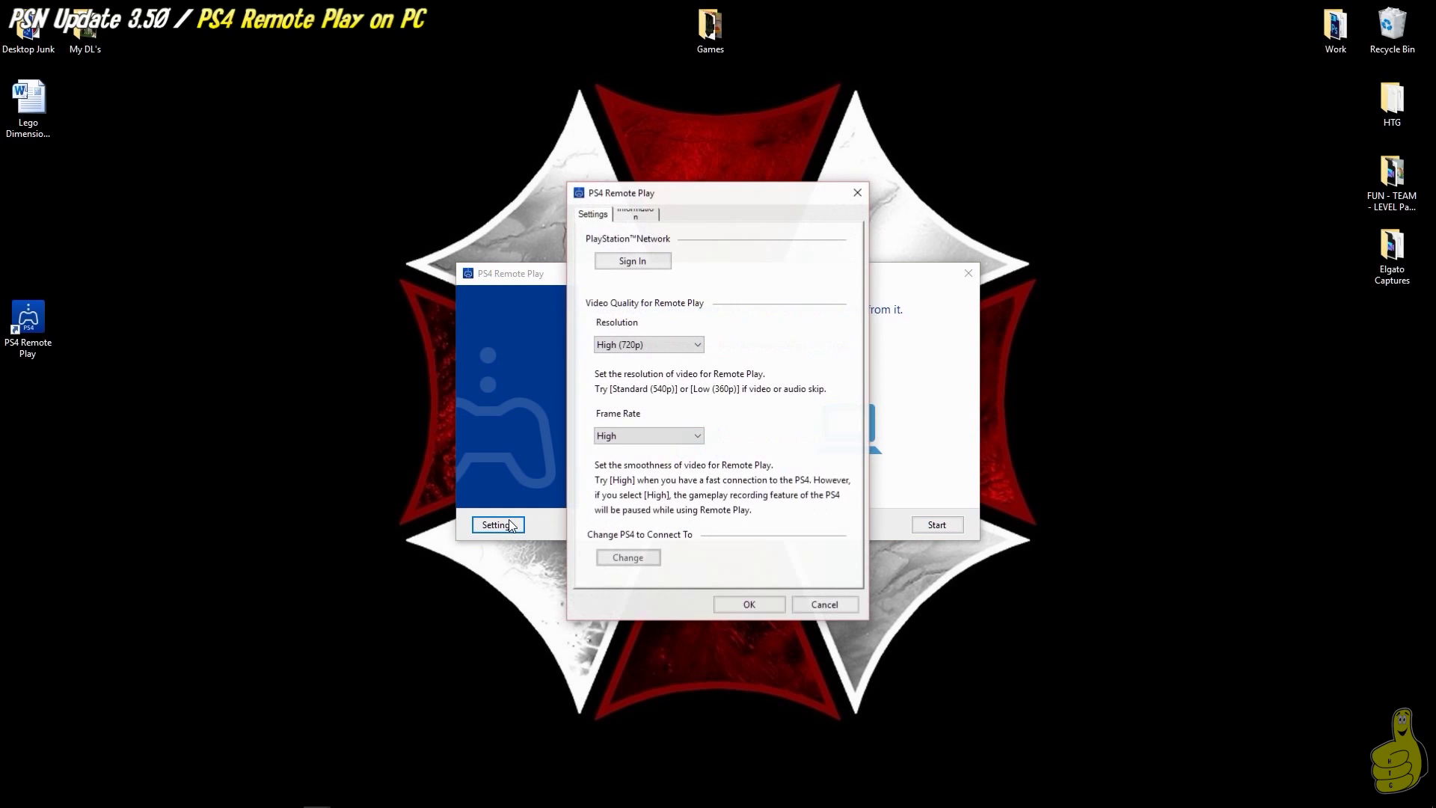
pyautogui.click(649, 261)
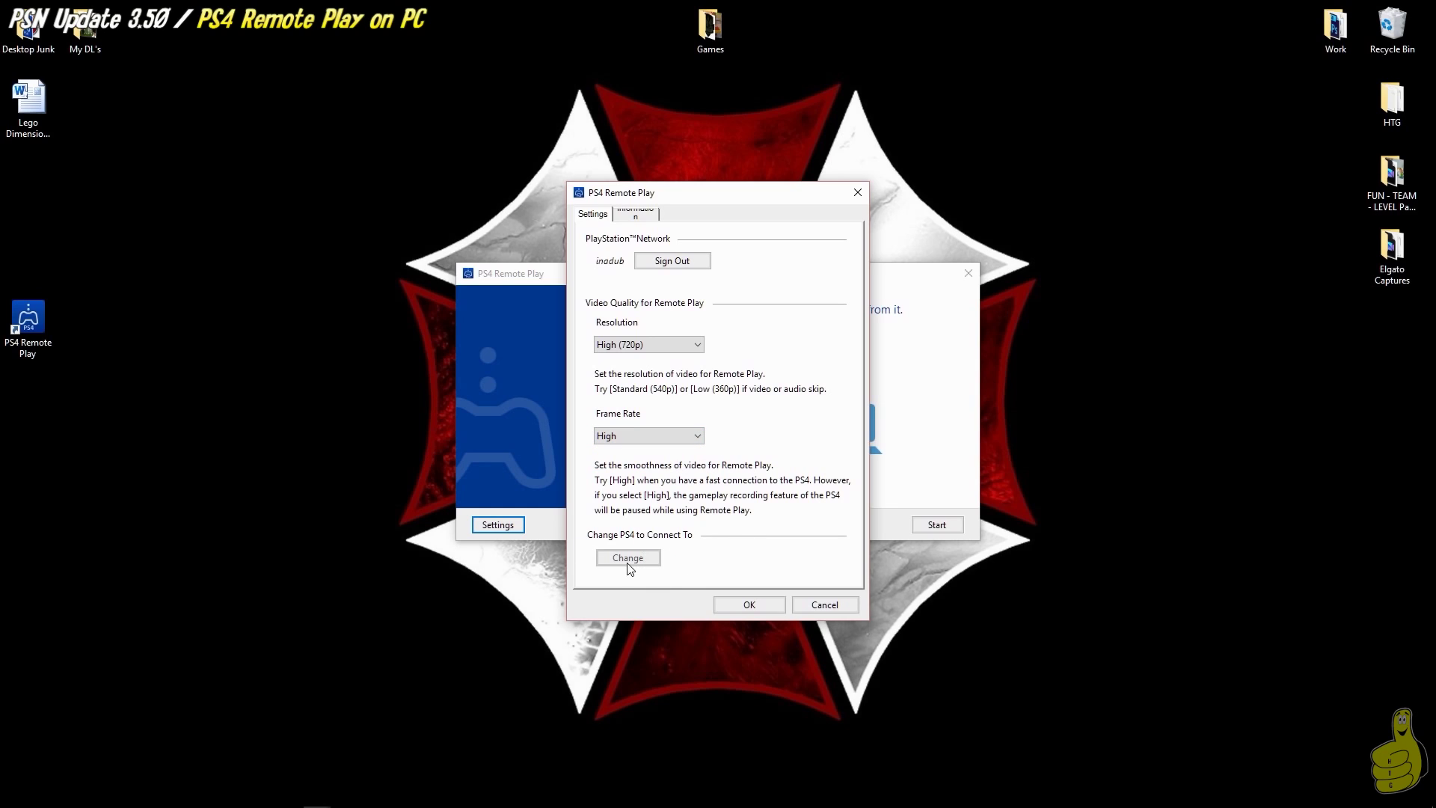
pyautogui.click(749, 605)
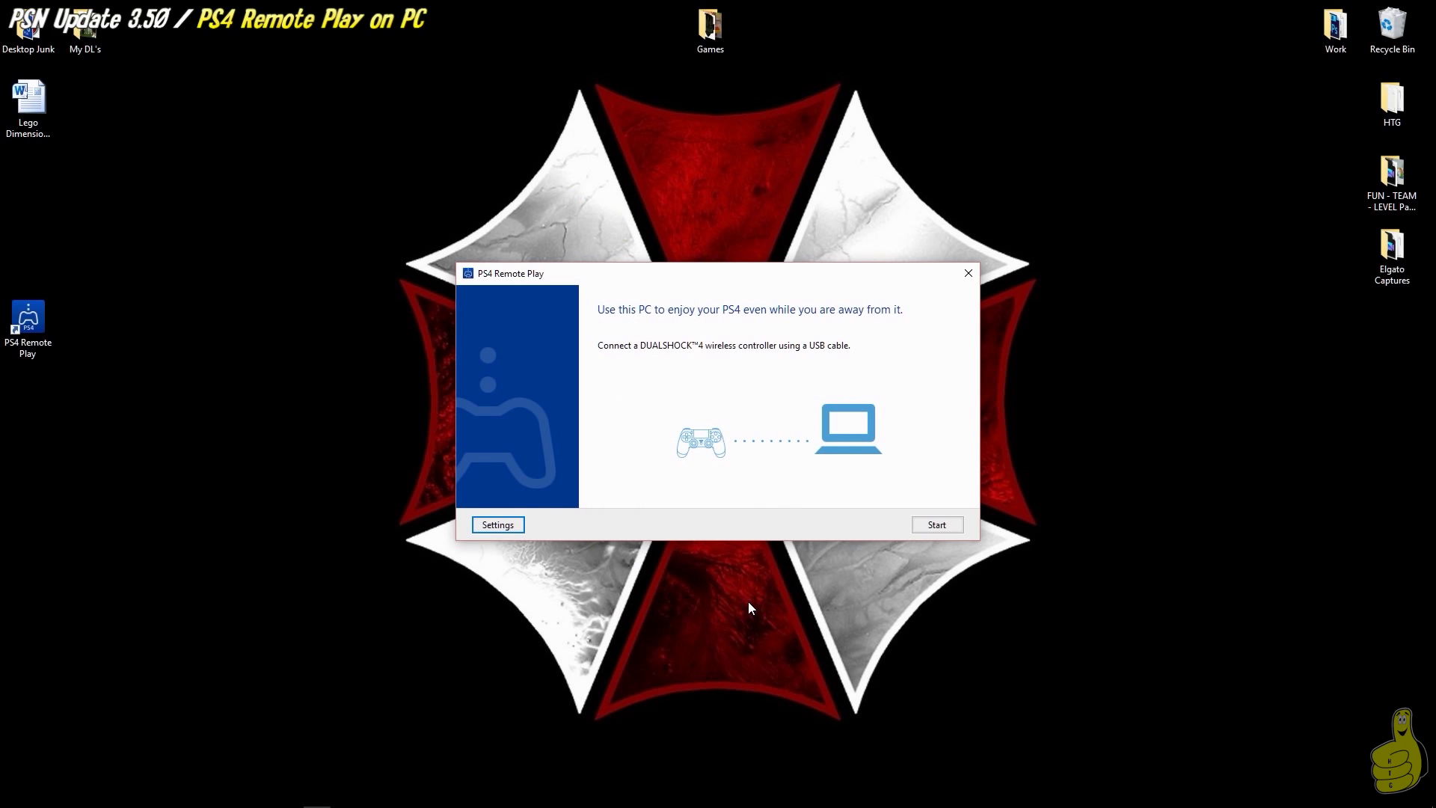
# - Start the remote connection to the PS4 and maximize the Remote Play window
pyautogui.click(932, 530)
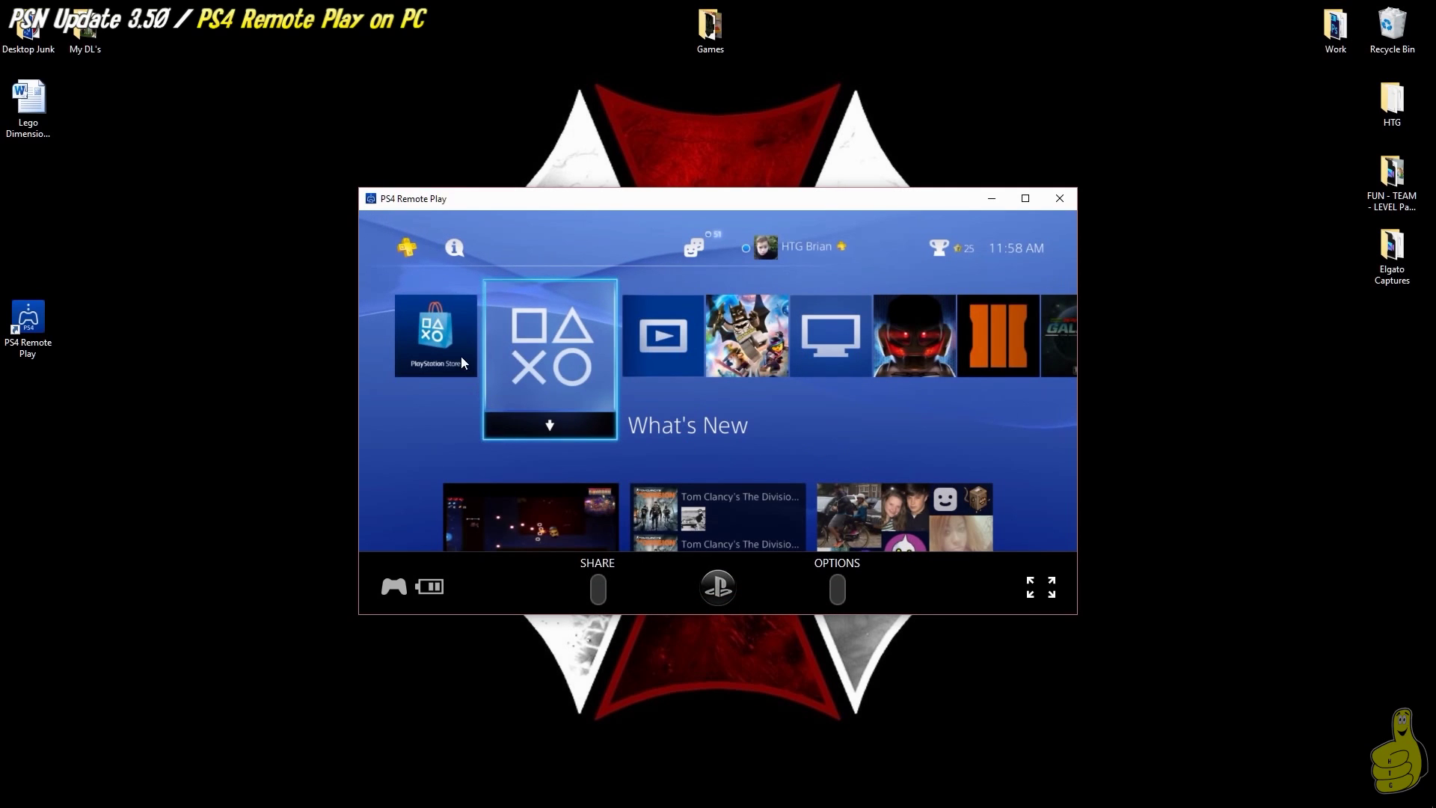
pyautogui.click(1024, 198)
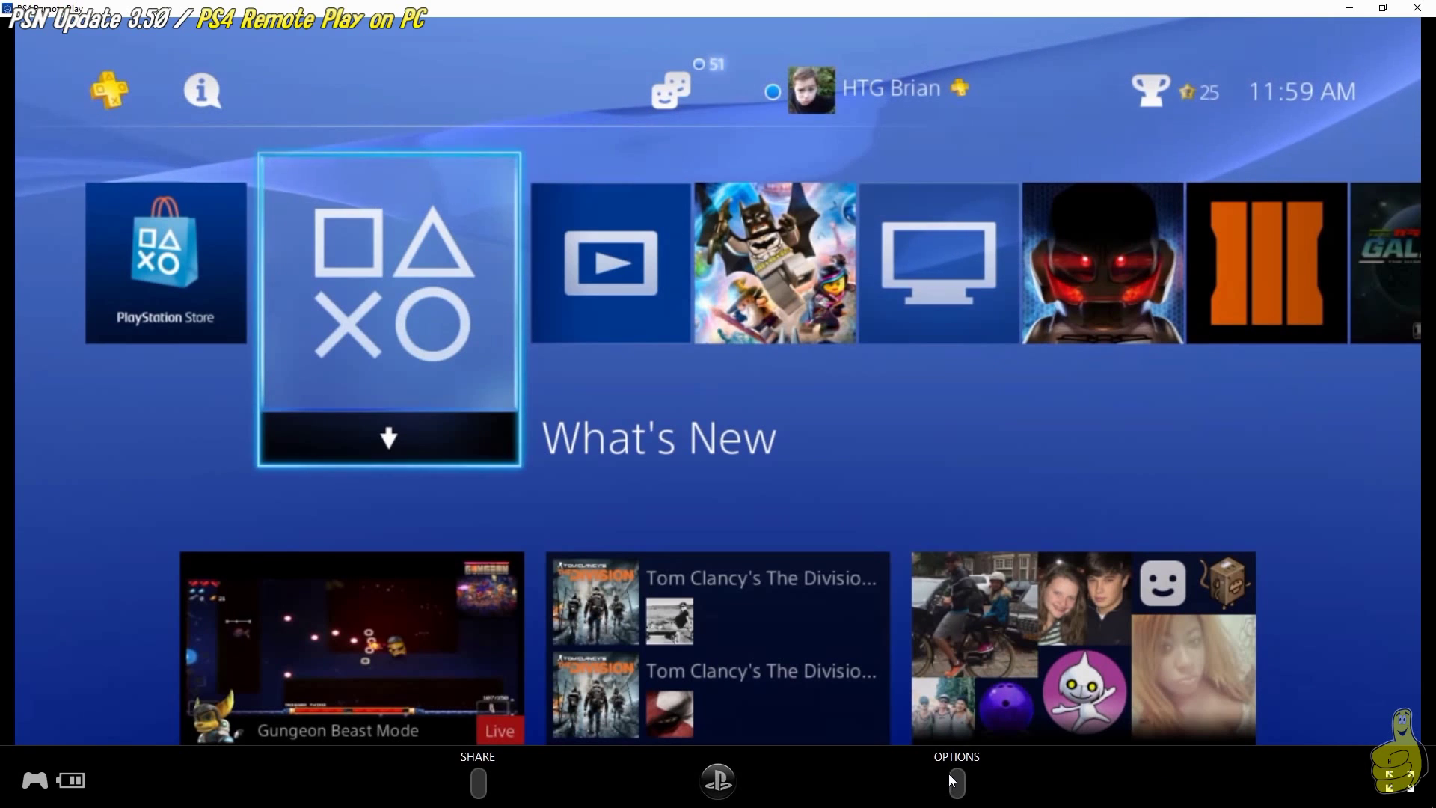
# - Browse the apps and games on the streamed PS4 home screen to examine how remote navigation responds
pyautogui.press('Right')
pyautogui.press('Right')
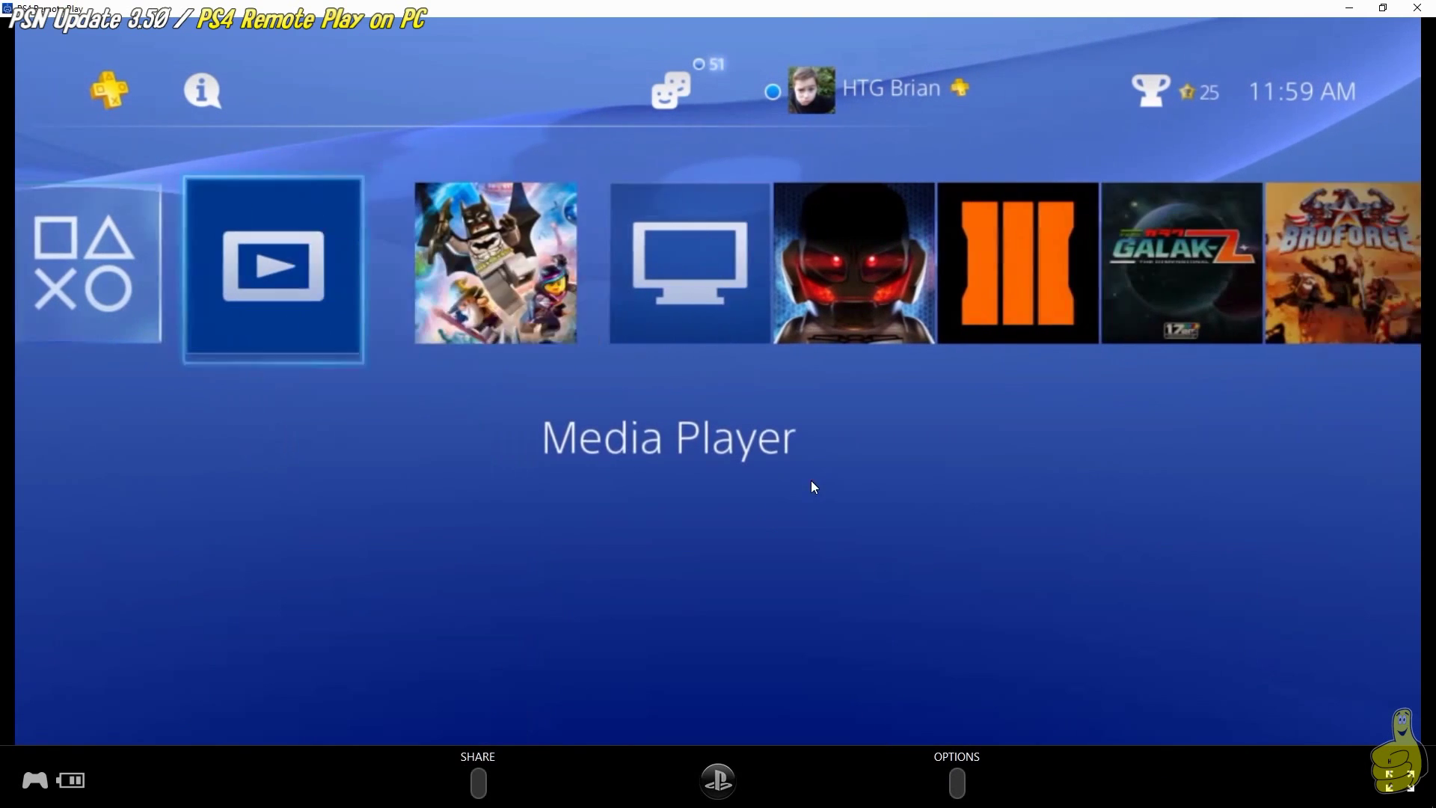
pyautogui.press('Right')
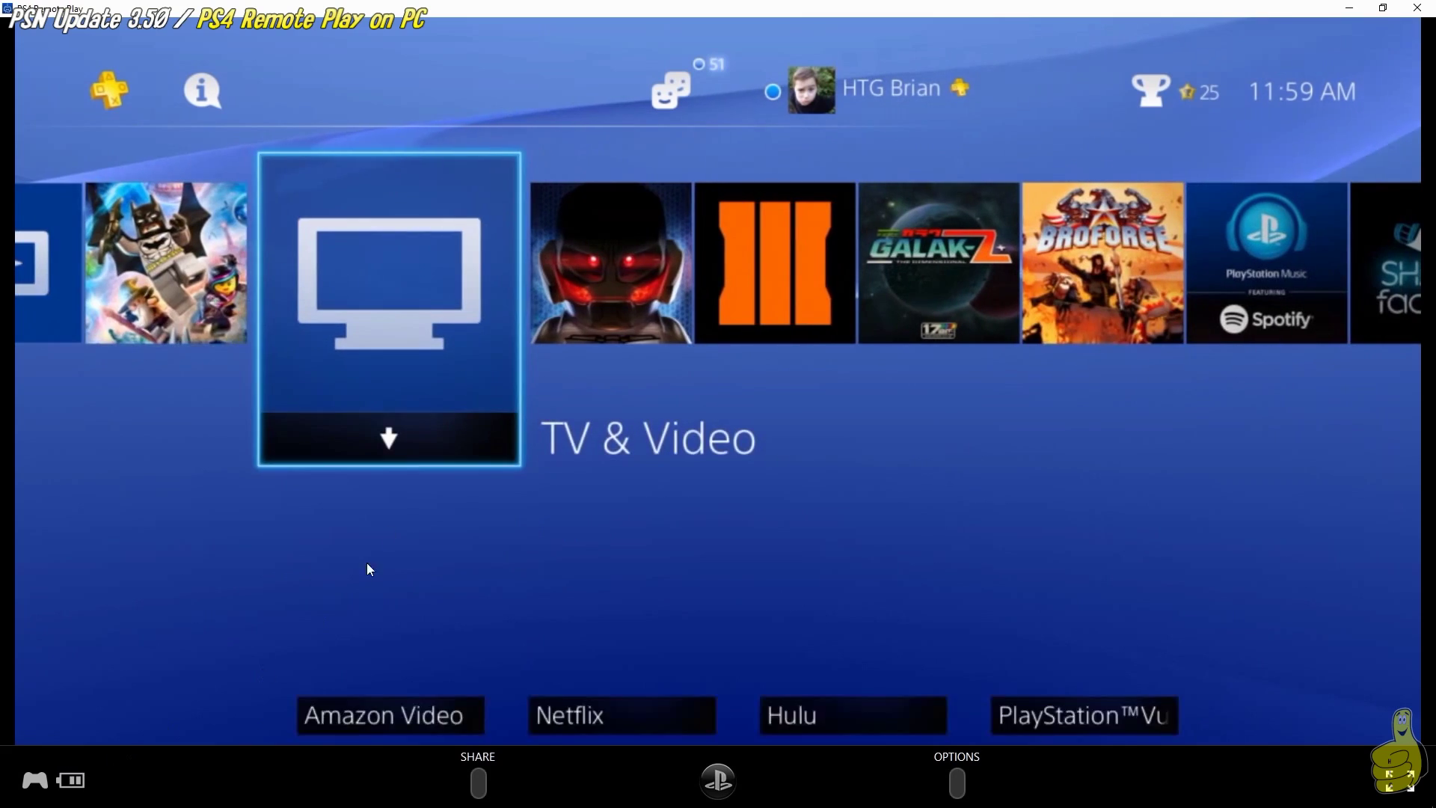
pyautogui.press('Right')
pyautogui.press('Left')
pyautogui.press('Left')
pyautogui.press('Left')
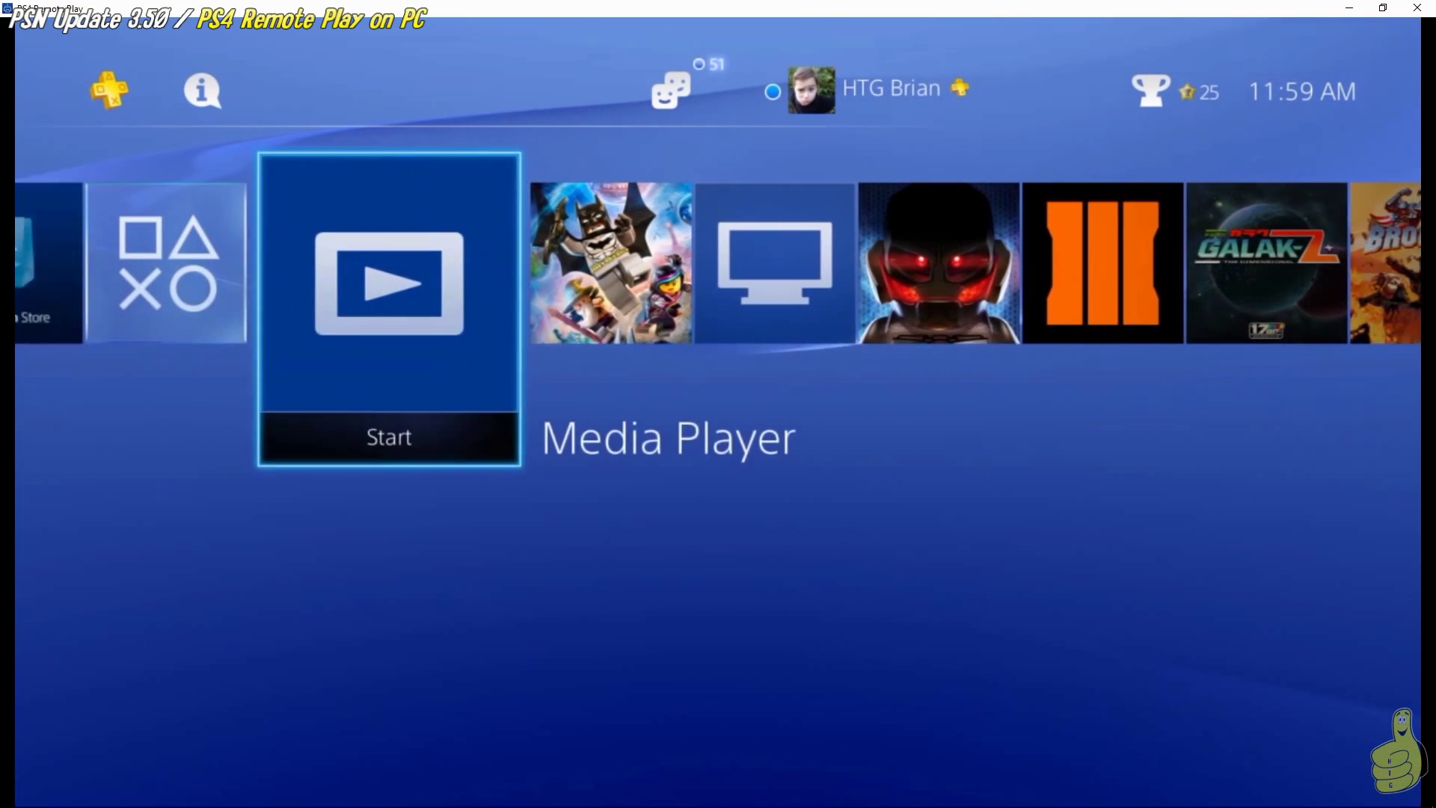
pyautogui.press('Right')
pyautogui.press('Right')
pyautogui.press('Right')
pyautogui.press('Right')
pyautogui.press('Right')
pyautogui.press('Right')
pyautogui.press('Right')
pyautogui.press('Right')
pyautogui.press('Right')
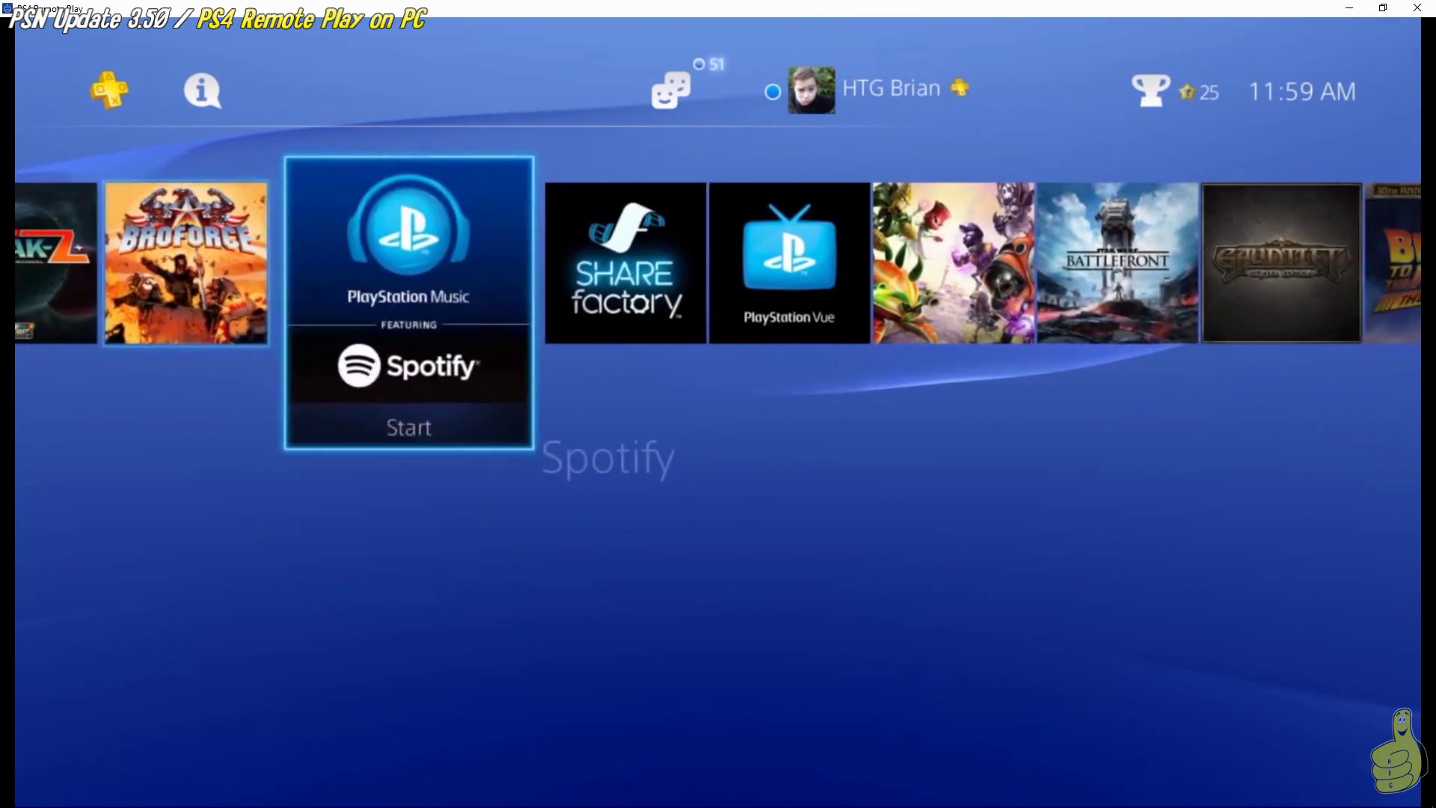
pyautogui.press('Right')
pyautogui.press('Right')
pyautogui.press('Right')
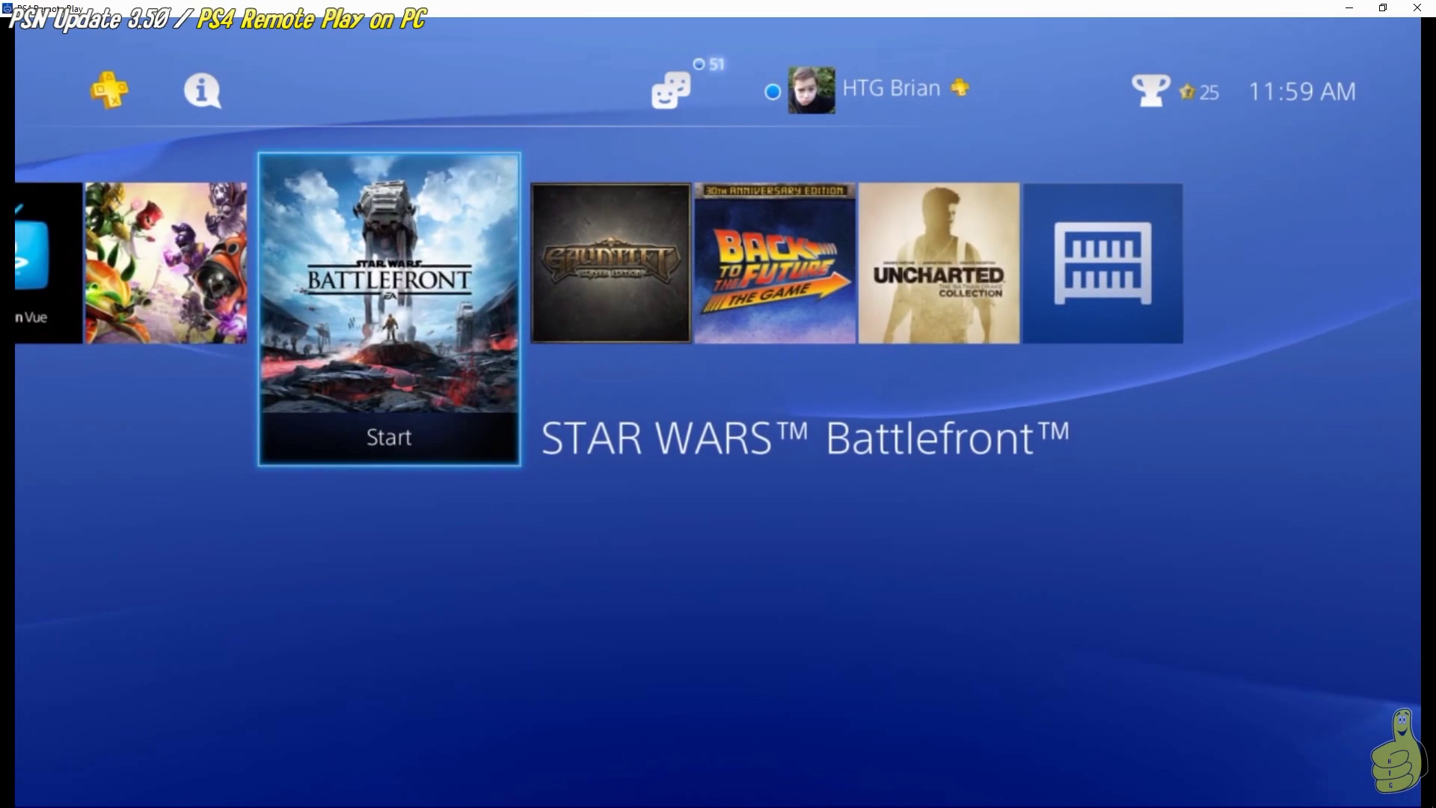
pyautogui.press('Right')
pyautogui.press('Left')
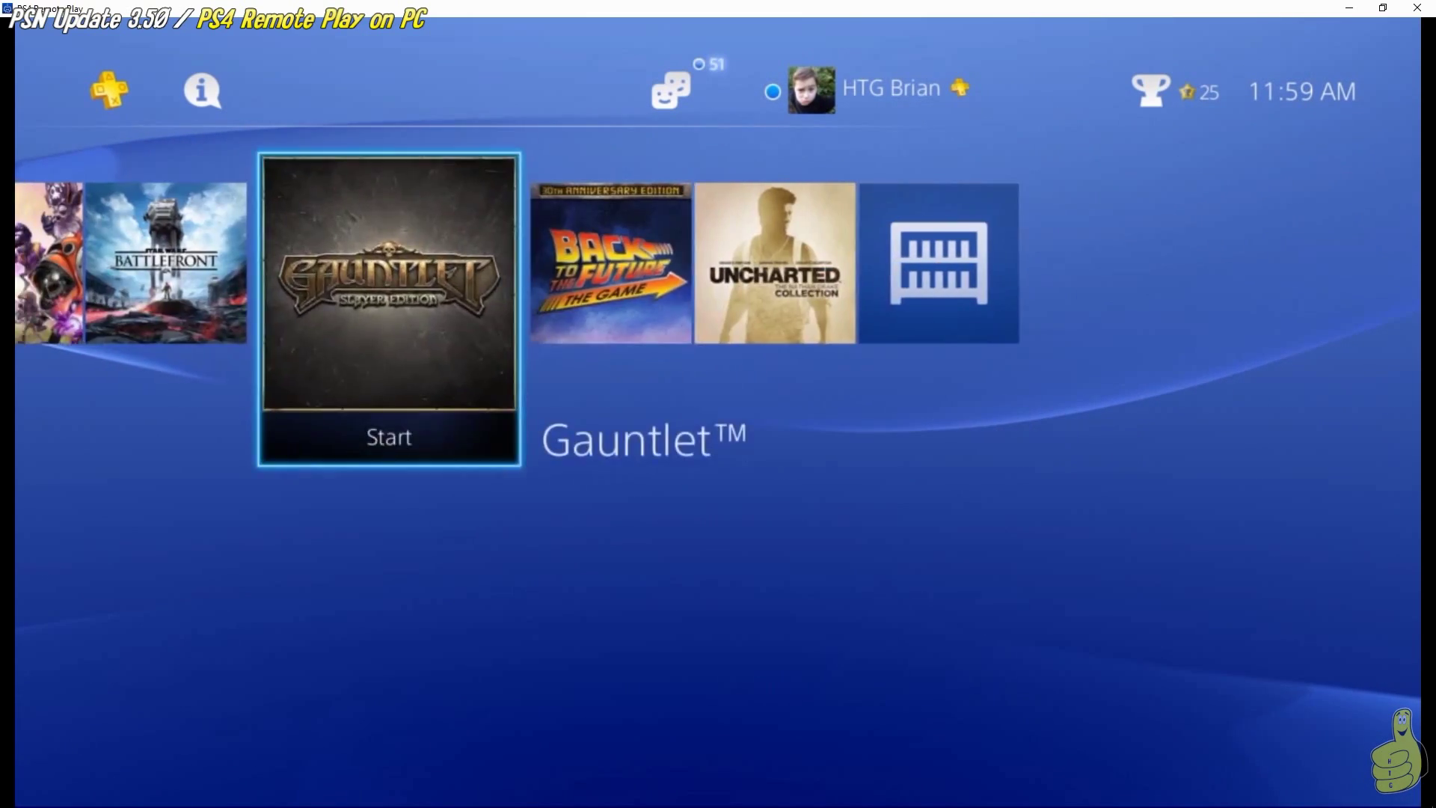
pyautogui.press('Left')
pyautogui.press('Left')
pyautogui.press('Left')
pyautogui.press('Left')
pyautogui.press('Left')
pyautogui.press('Left')
pyautogui.press('Left')
pyautogui.press('Left')
pyautogui.press('Left')
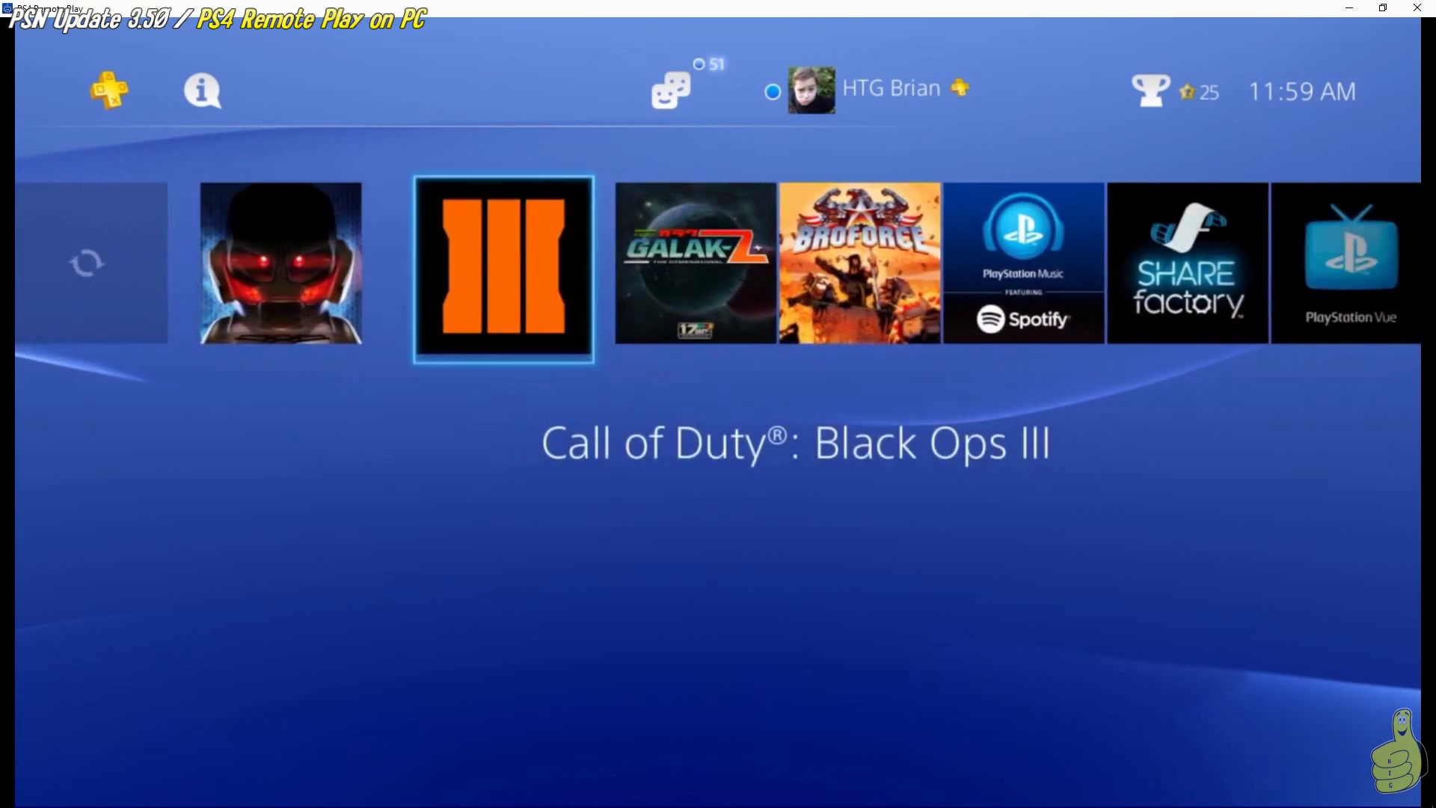
# - Launch Call of Duty: Black Ops III from the PS4 home screen
pyautogui.press('Left')
pyautogui.press('Right')
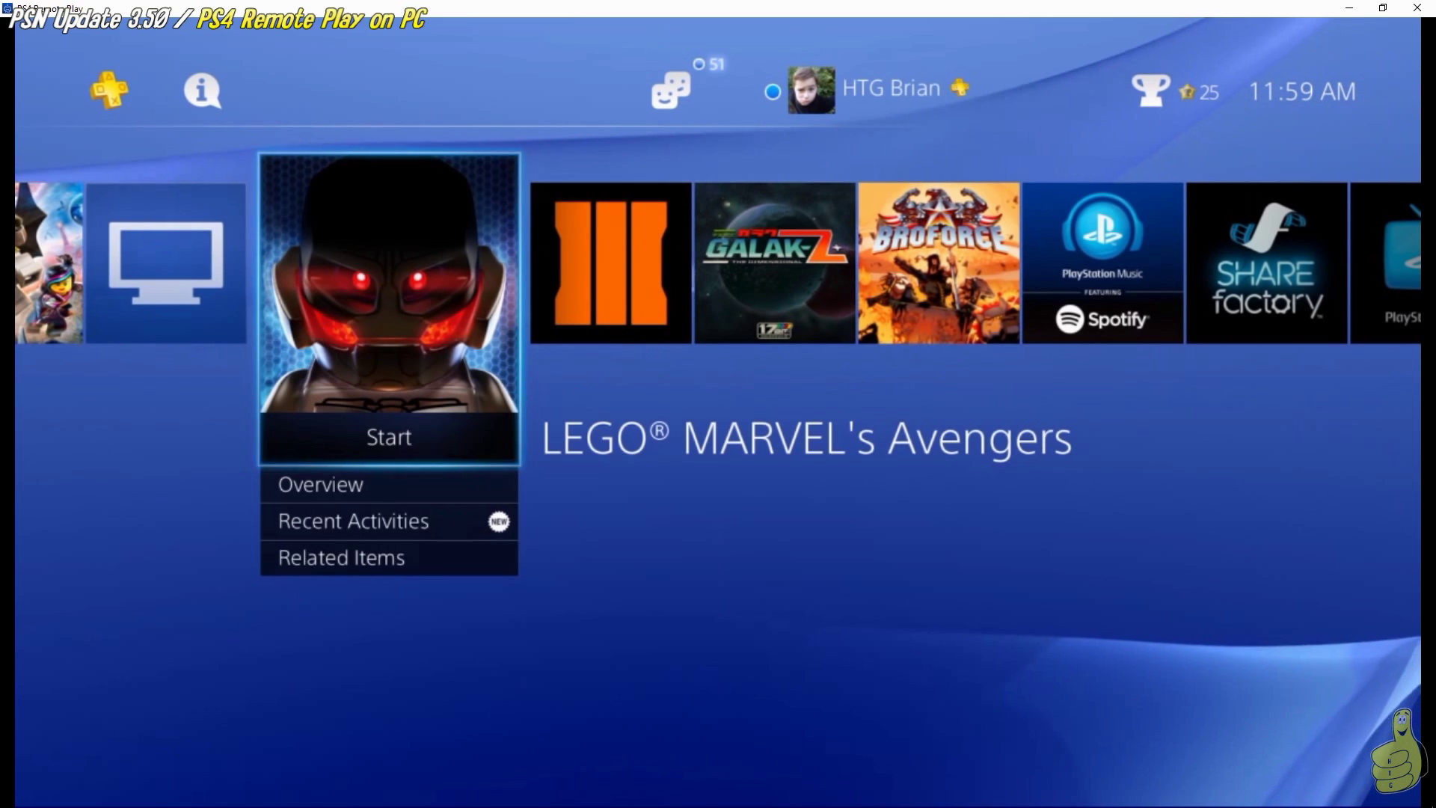
pyautogui.press('Right')
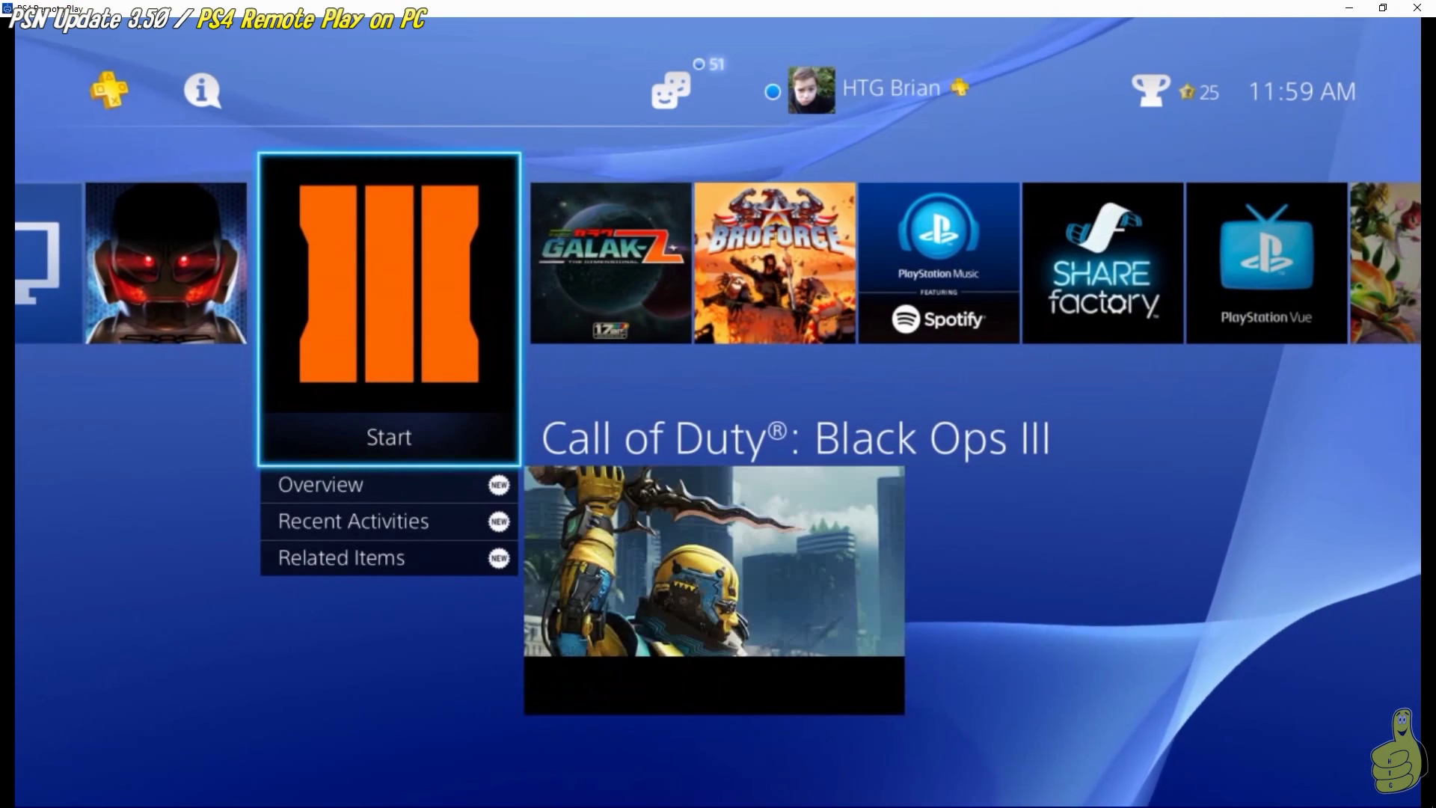
pyautogui.press('Return')
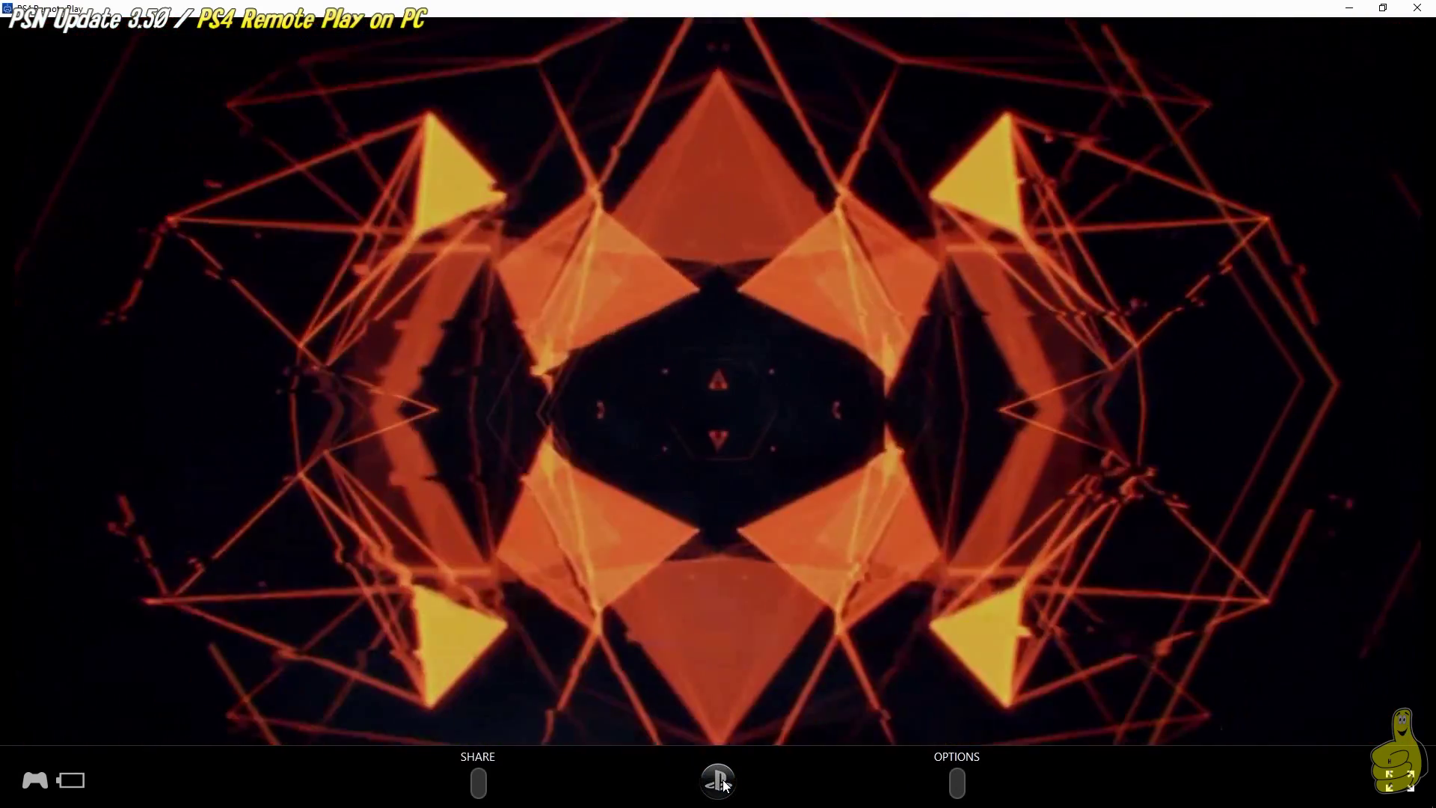
# - Go to the PS4 home screen and back to the game, and display the Remote Play stream in full screen
pyautogui.click(722, 784)
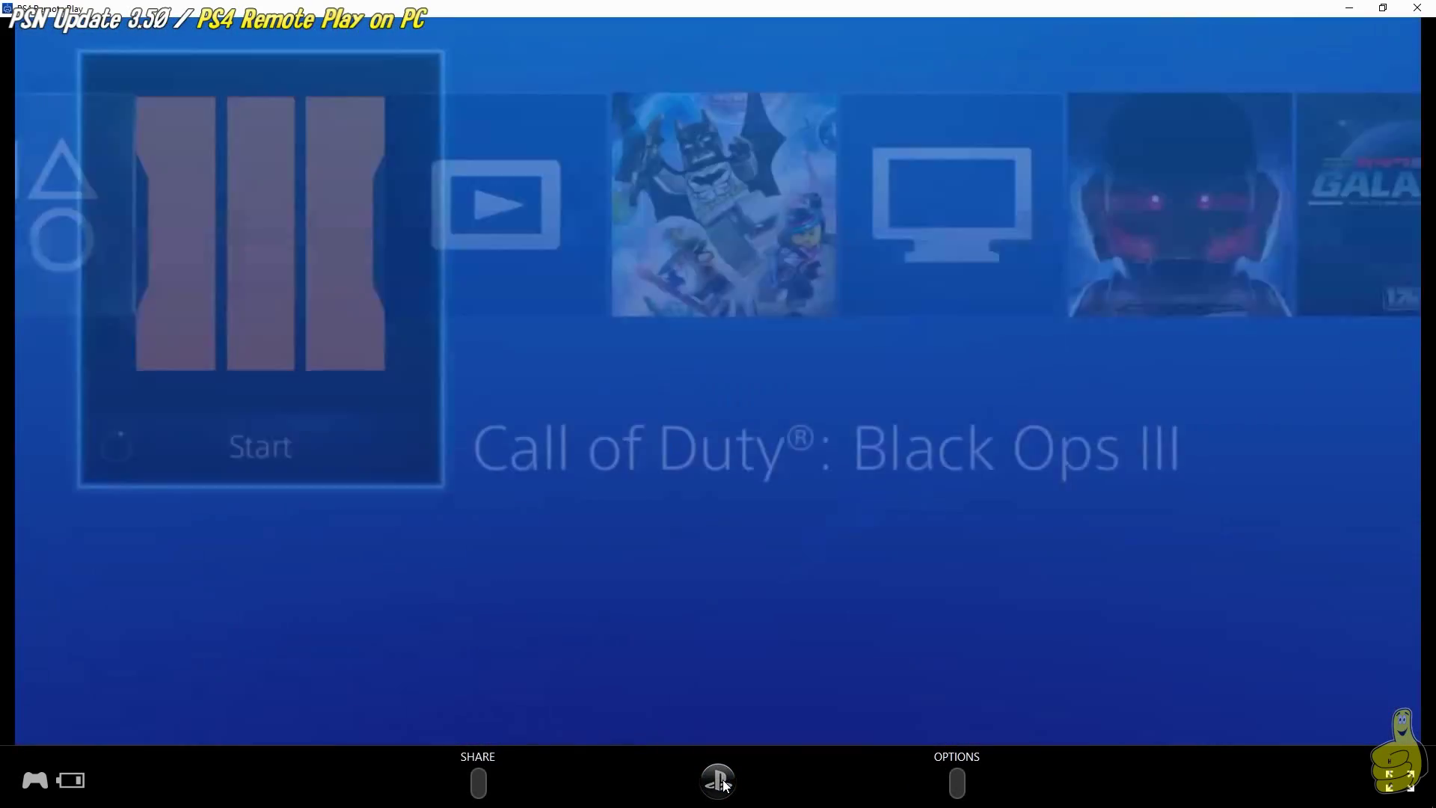
pyautogui.click(720, 783)
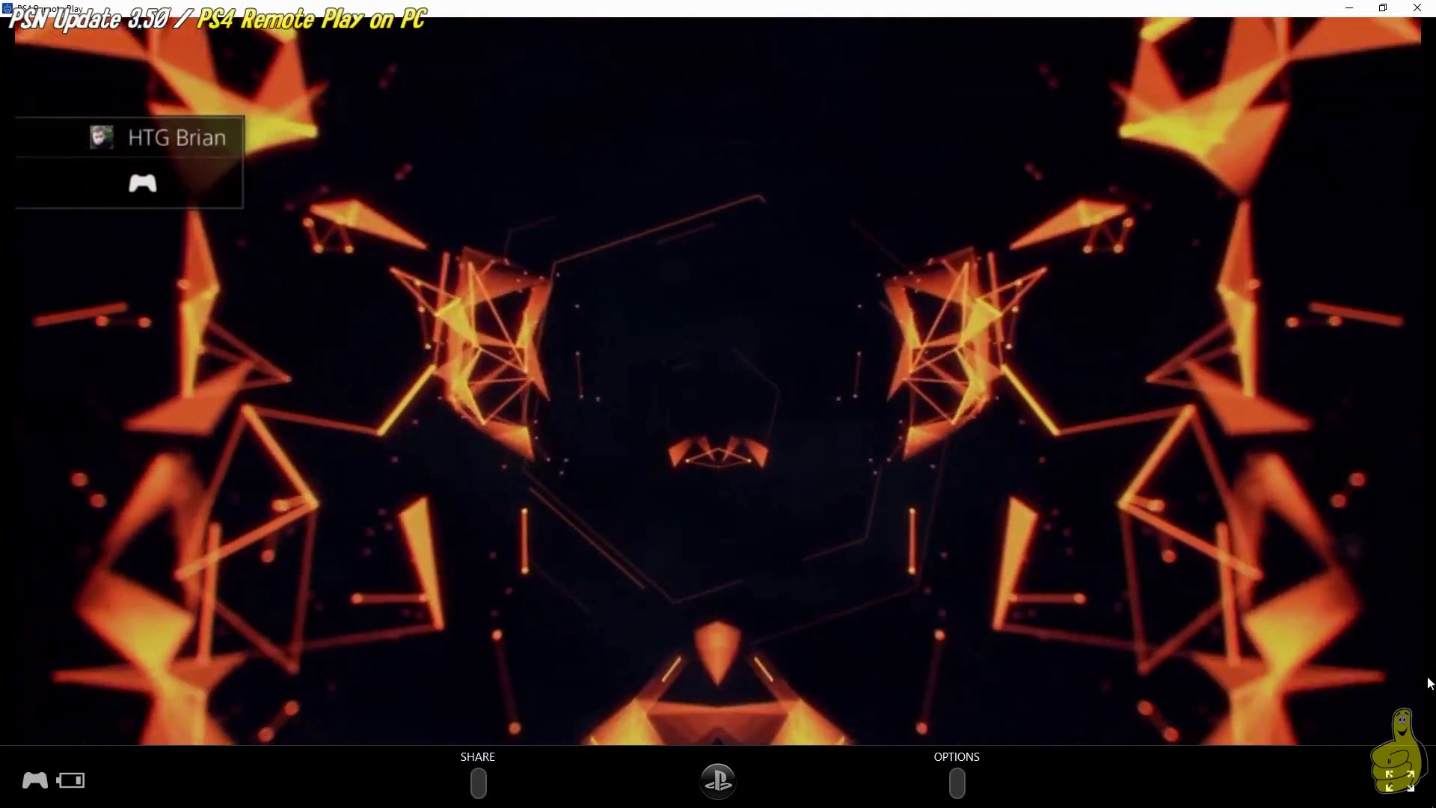
pyautogui.click(1408, 779)
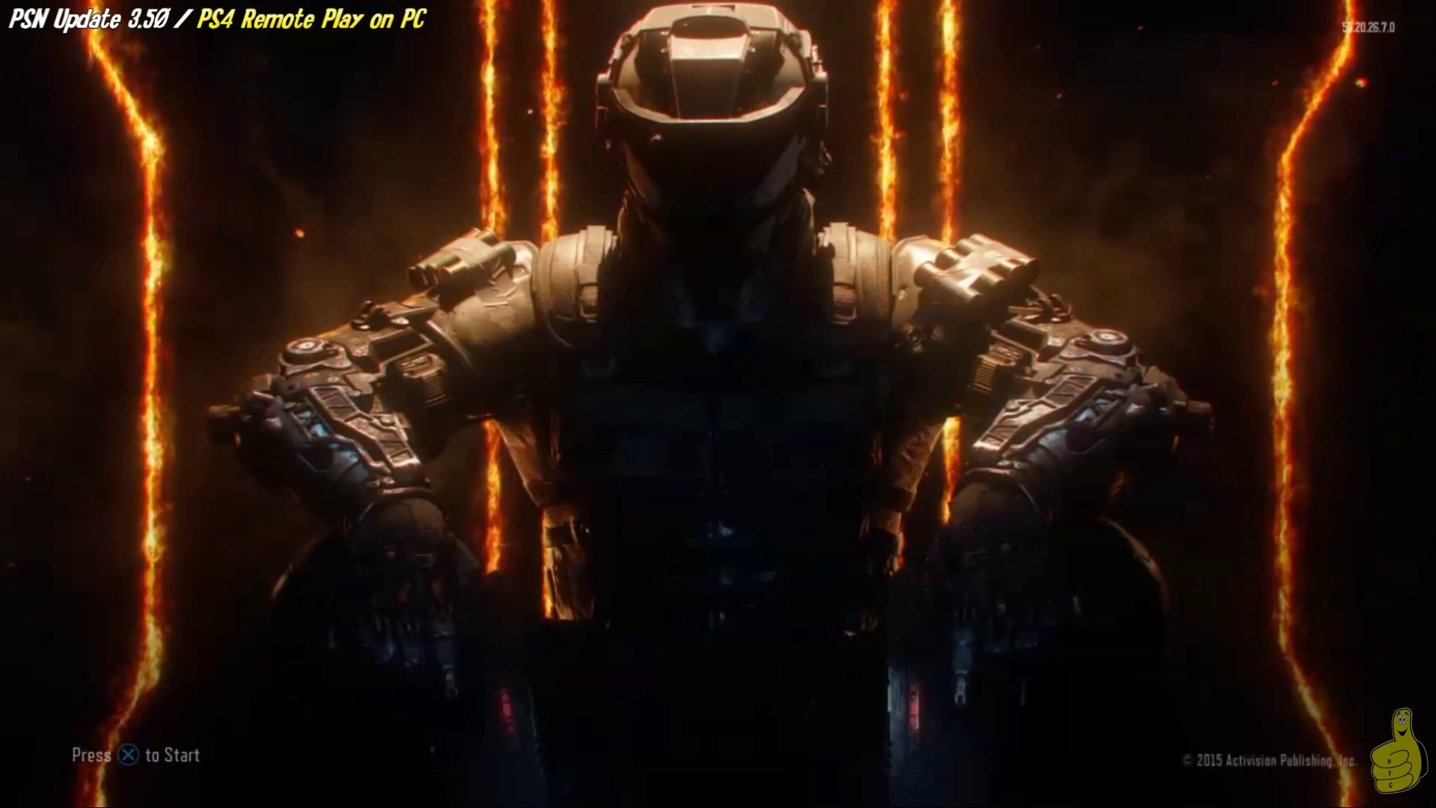
# - Start the game and join a Core Team Deathmatch public match in Multiplayer
pyautogui.press('Return')
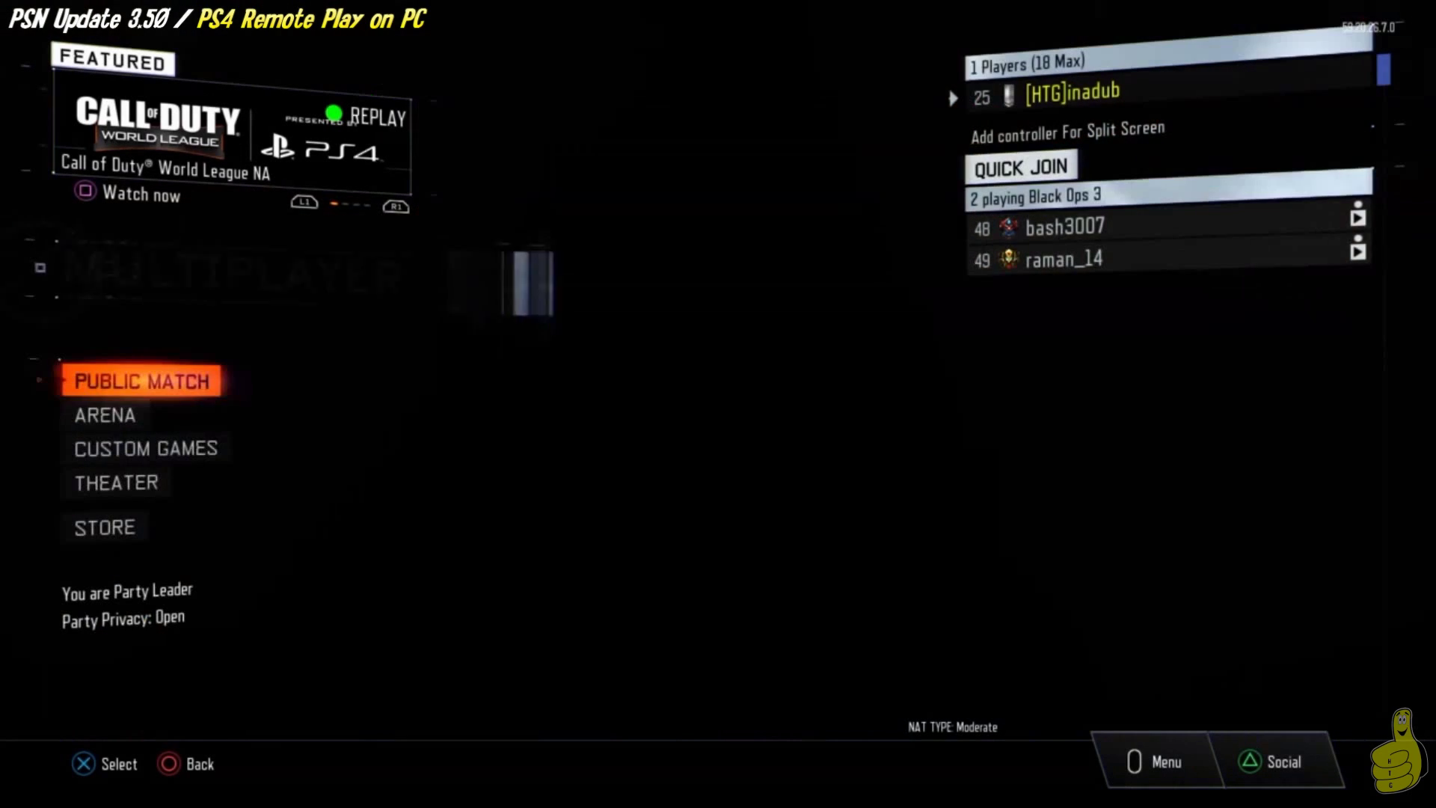
pyautogui.press('Return')
pyautogui.press('Return')
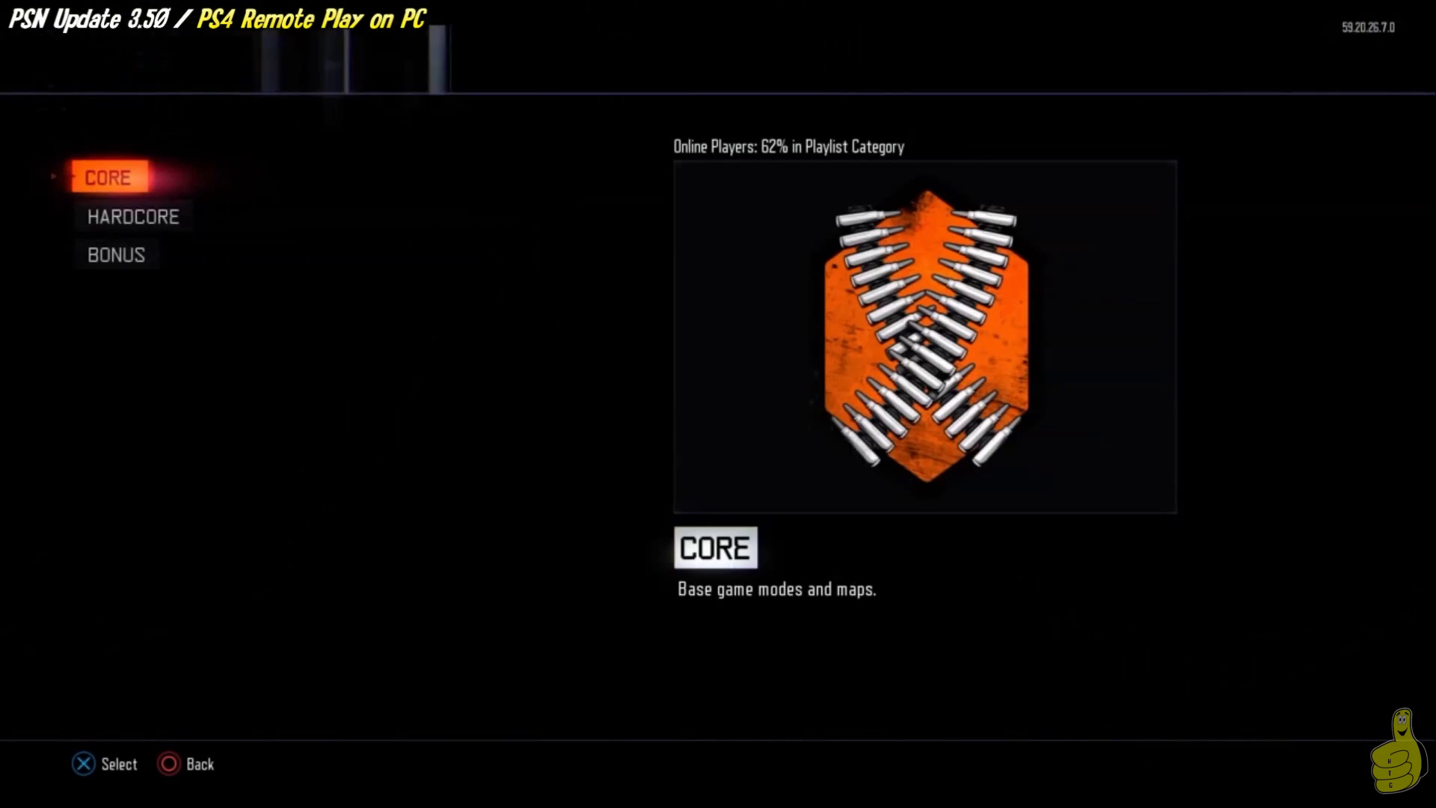
pyautogui.press('Return')
pyautogui.press('Return')
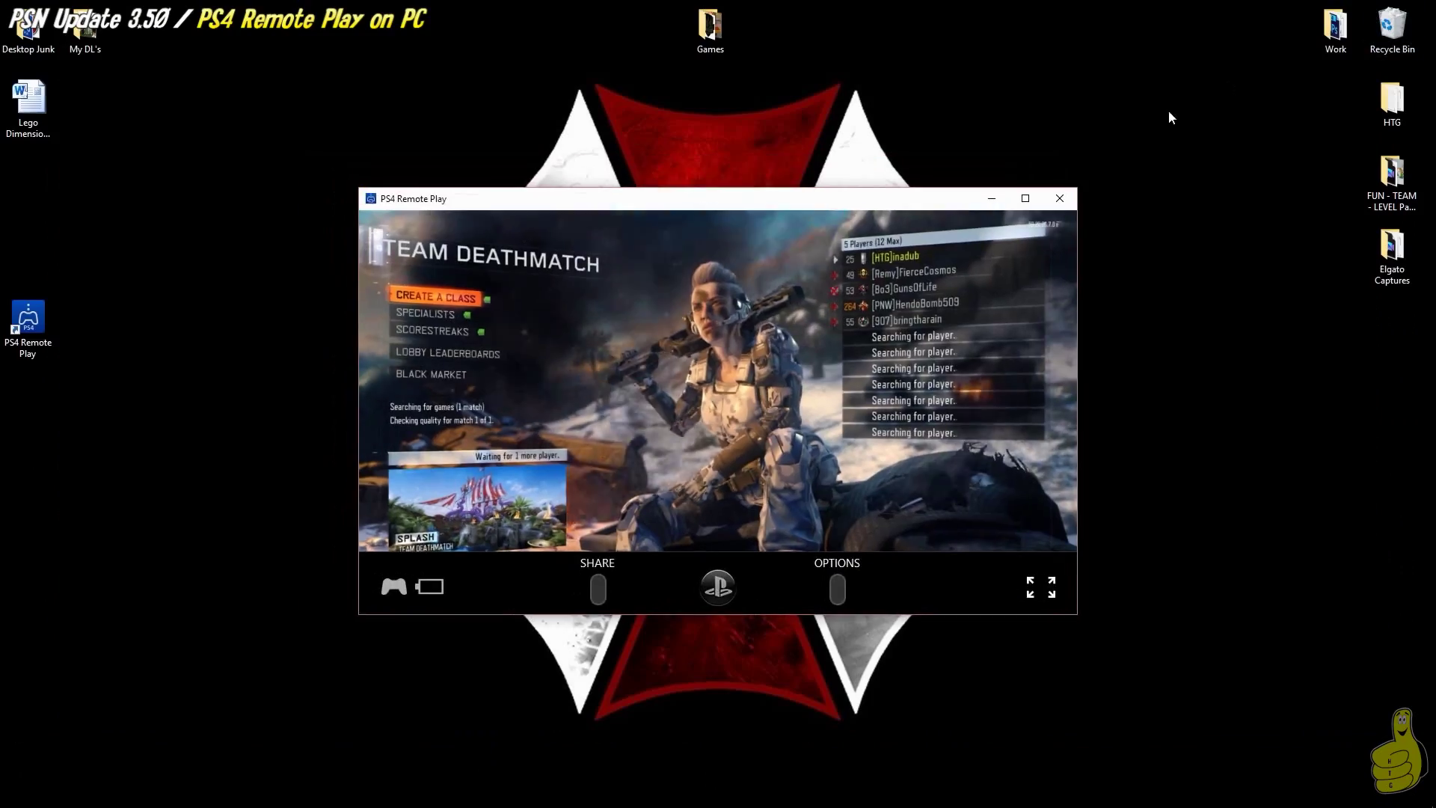
# - Reposition the Remote Play window on the desktop, show it in full screen and enter the Team Deathmatch match
pyautogui.moveTo(959, 202); pyautogui.dragTo(1054, 144)
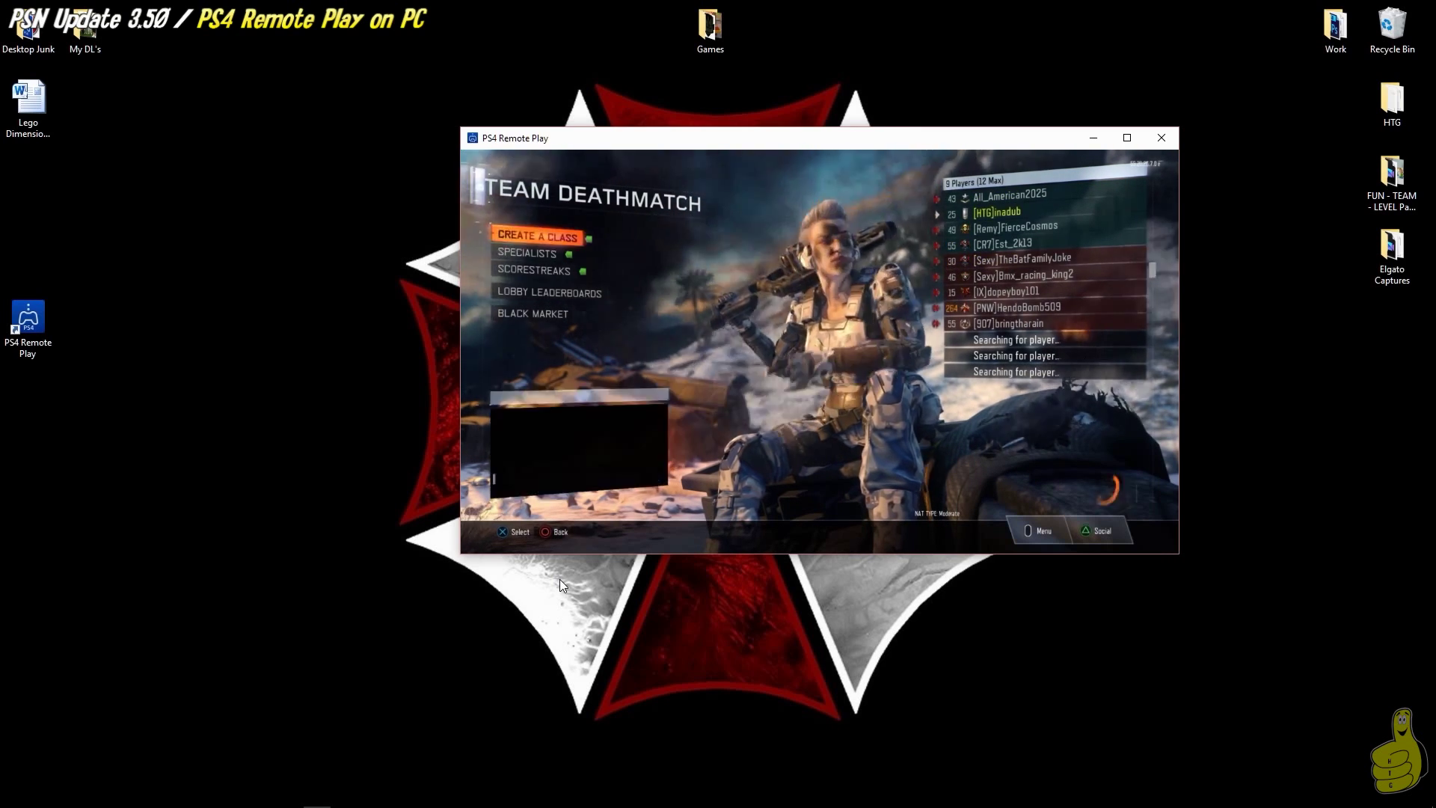
pyautogui.click(1160, 539)
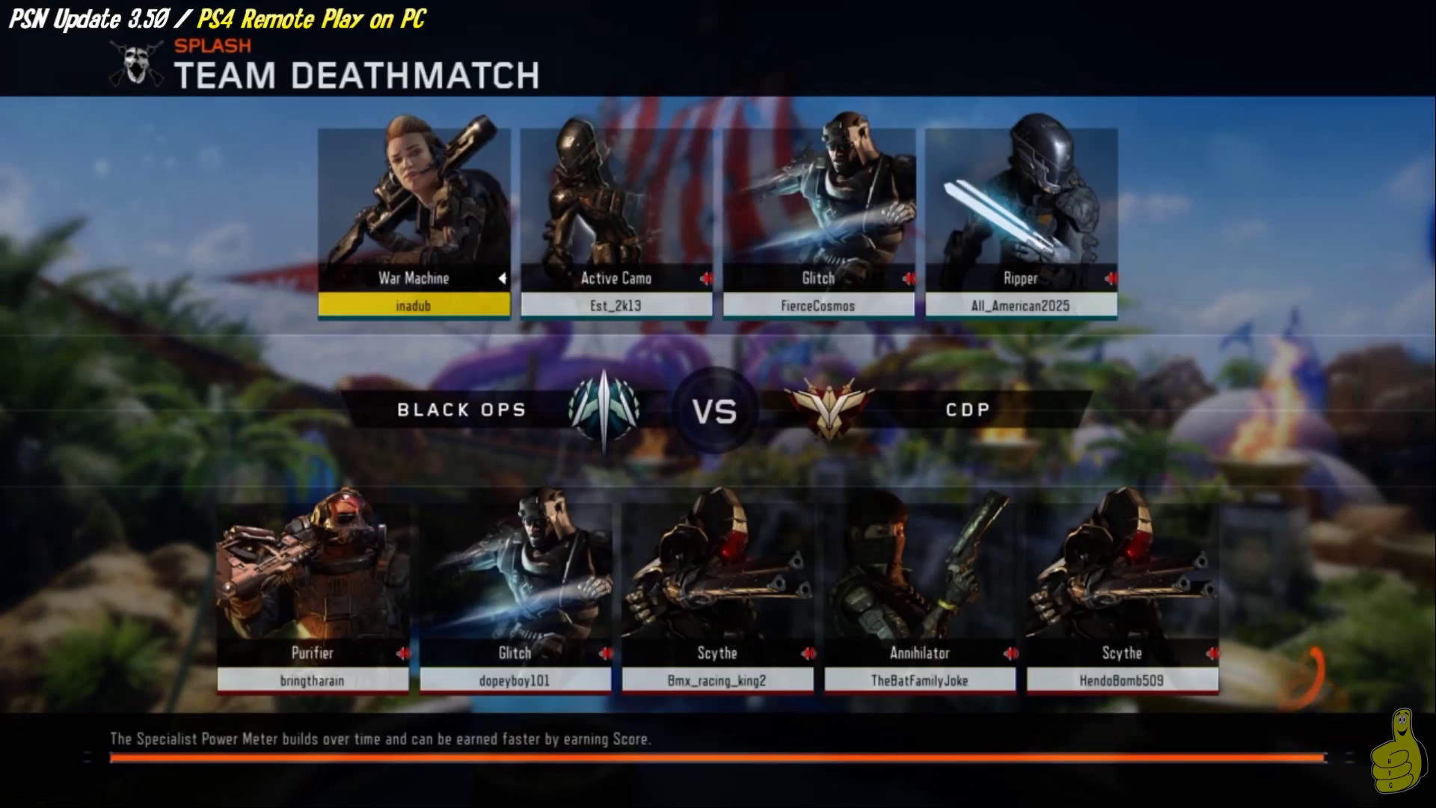
pyautogui.press('Return')
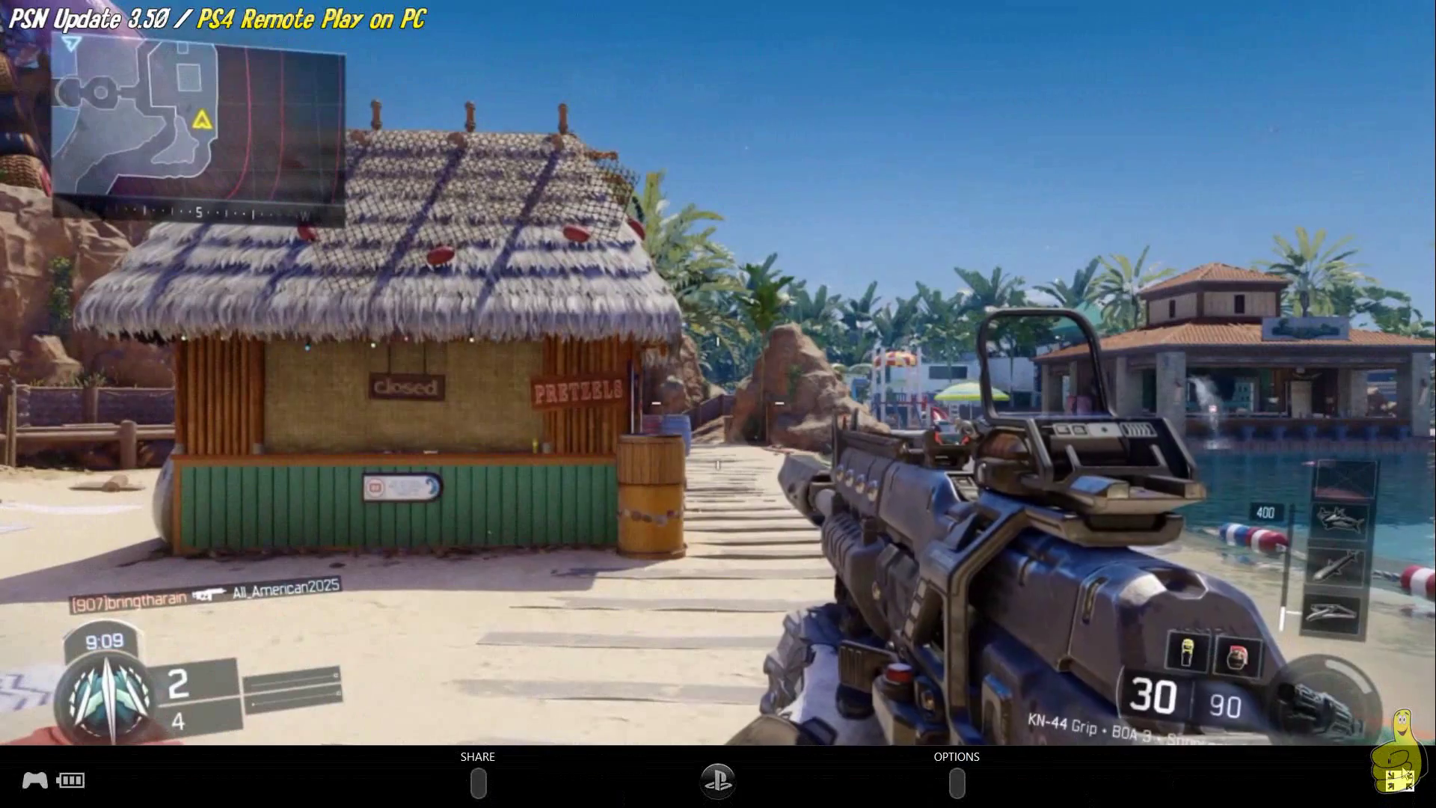
# - Exit full screen and move the Remote Play window to the left side of the desktop
pyautogui.click(1395, 780)
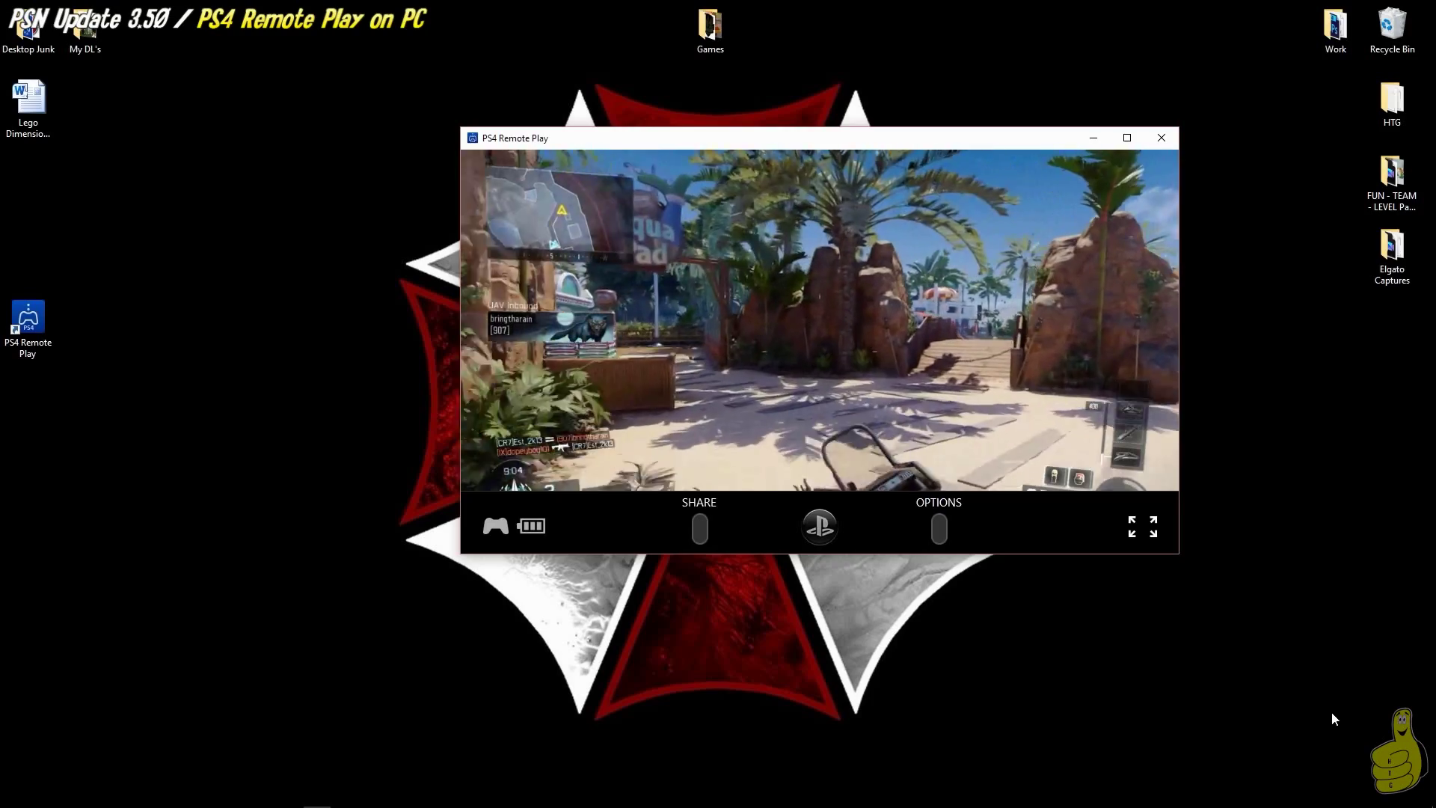
pyautogui.moveTo(734, 141); pyautogui.dragTo(332, 227)
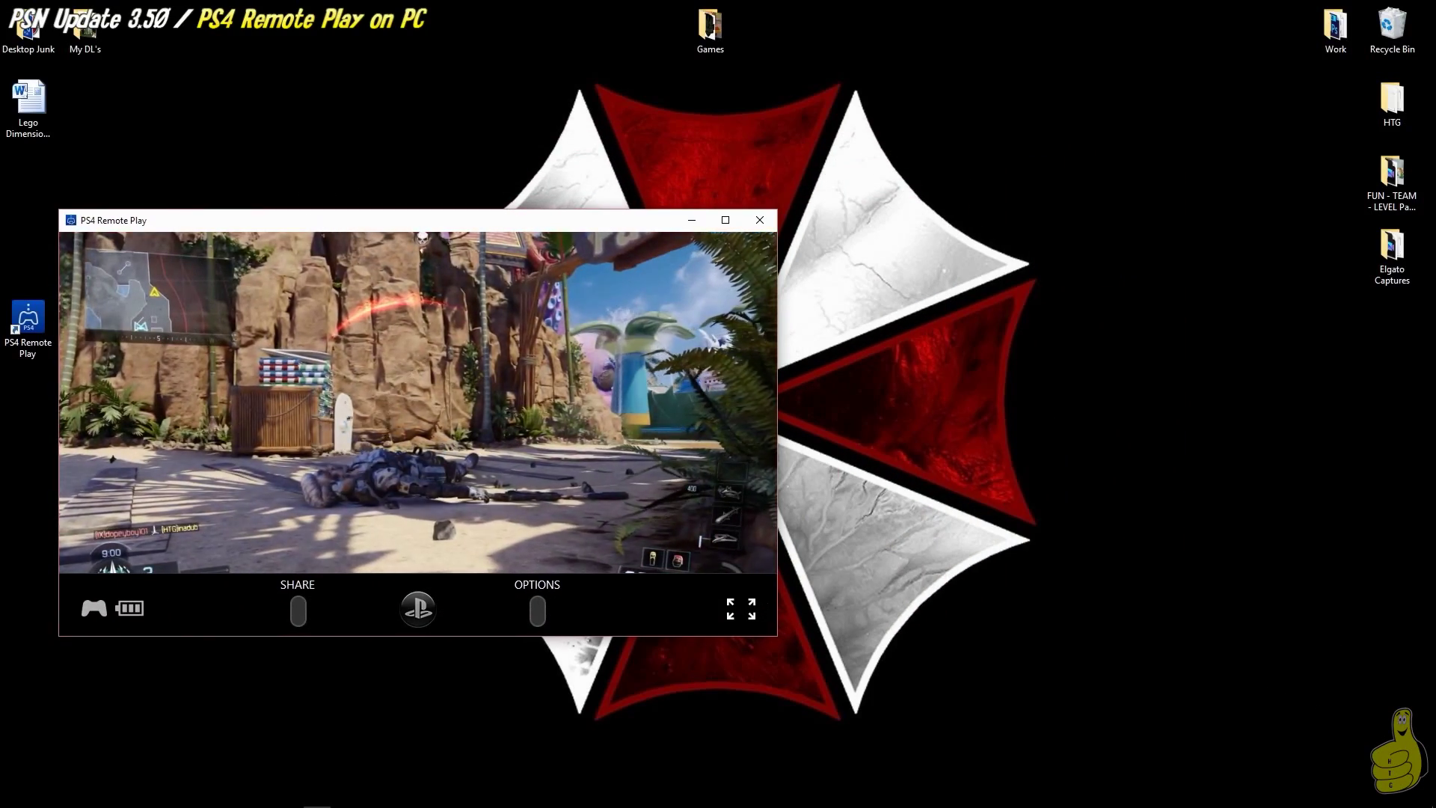